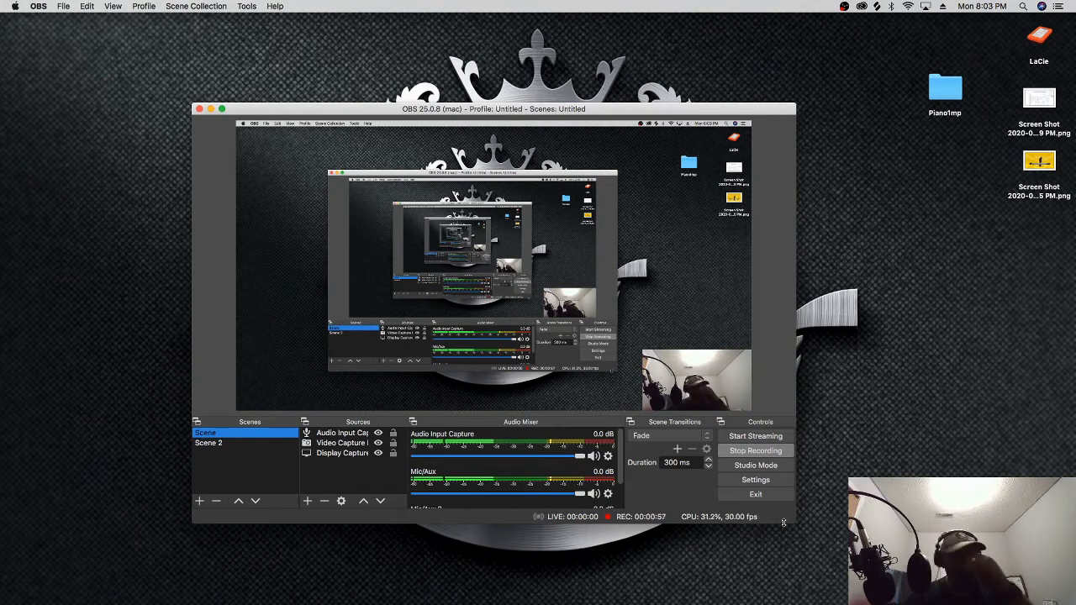
Switch to Logic Pro X and rename the Audio 2 track to "piano 2"
mouse_move(1073, 442)
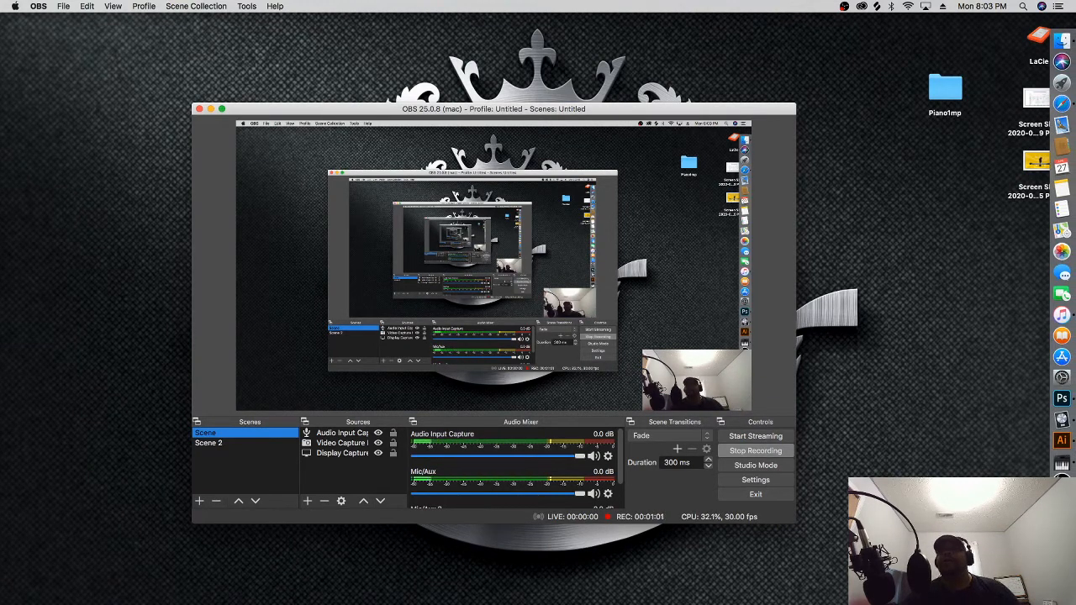
click(1061, 462)
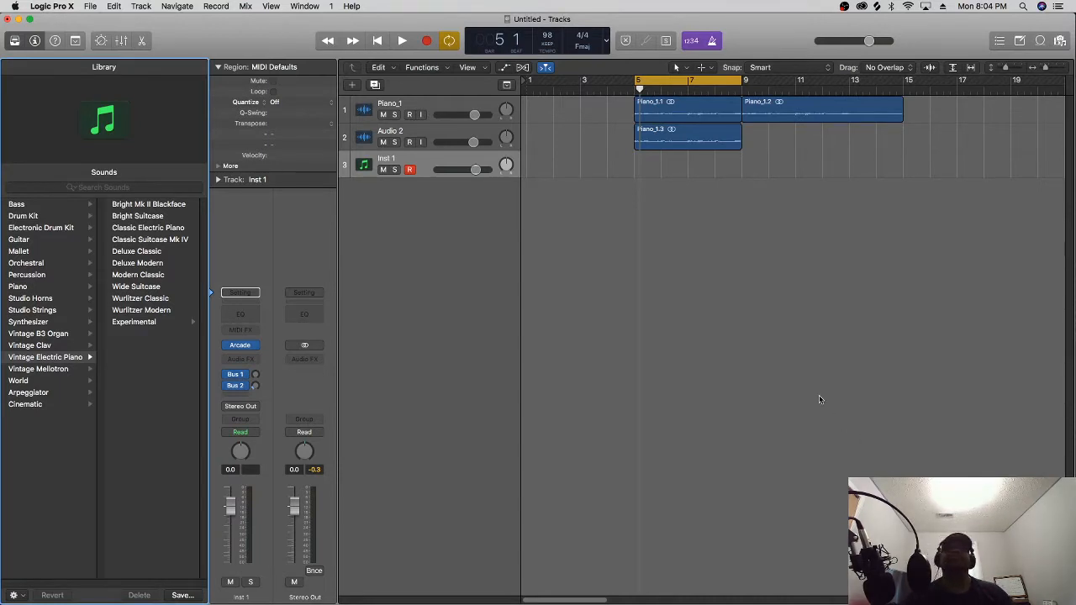
double_click(402, 131)
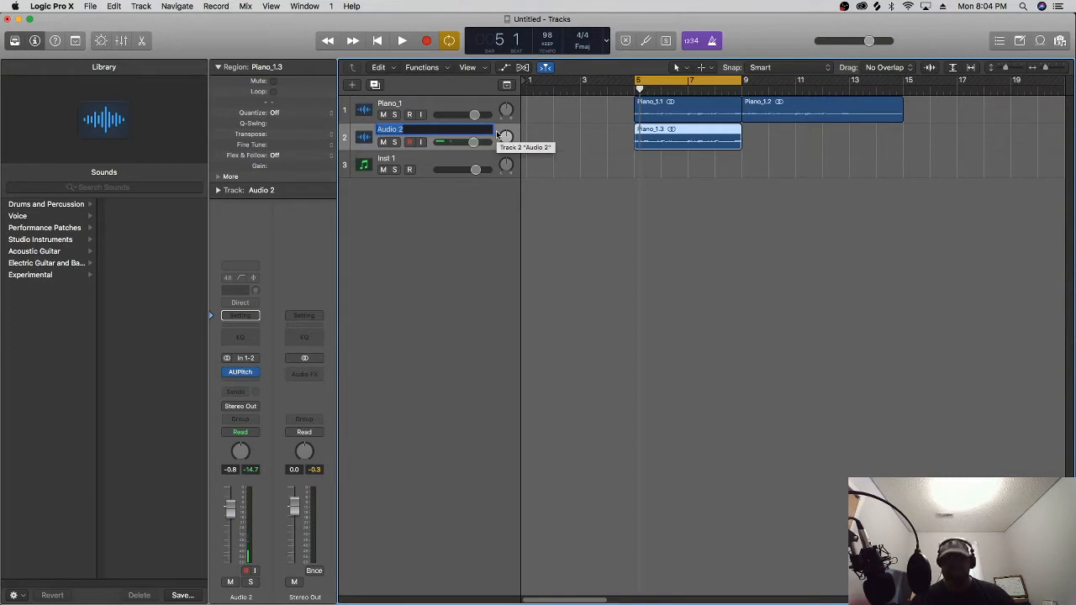
text(P)
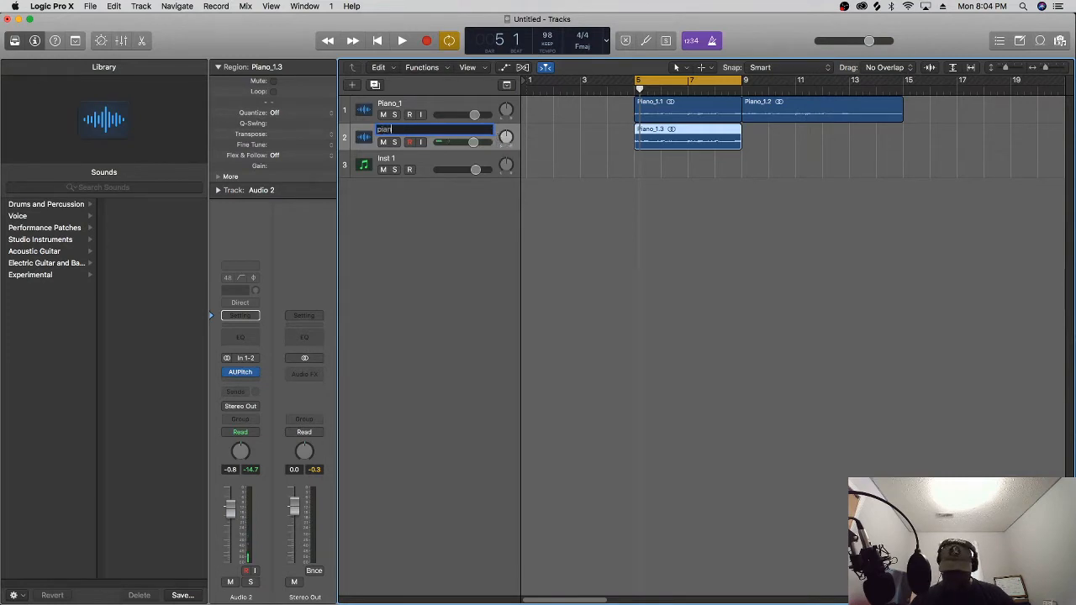
text(iano 2)
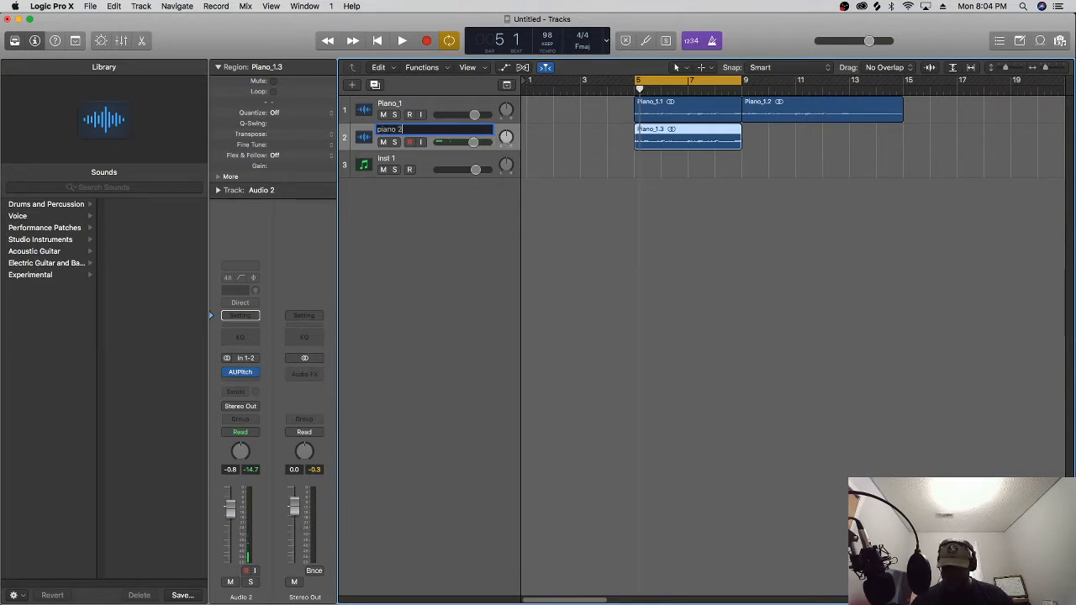
key(Return)
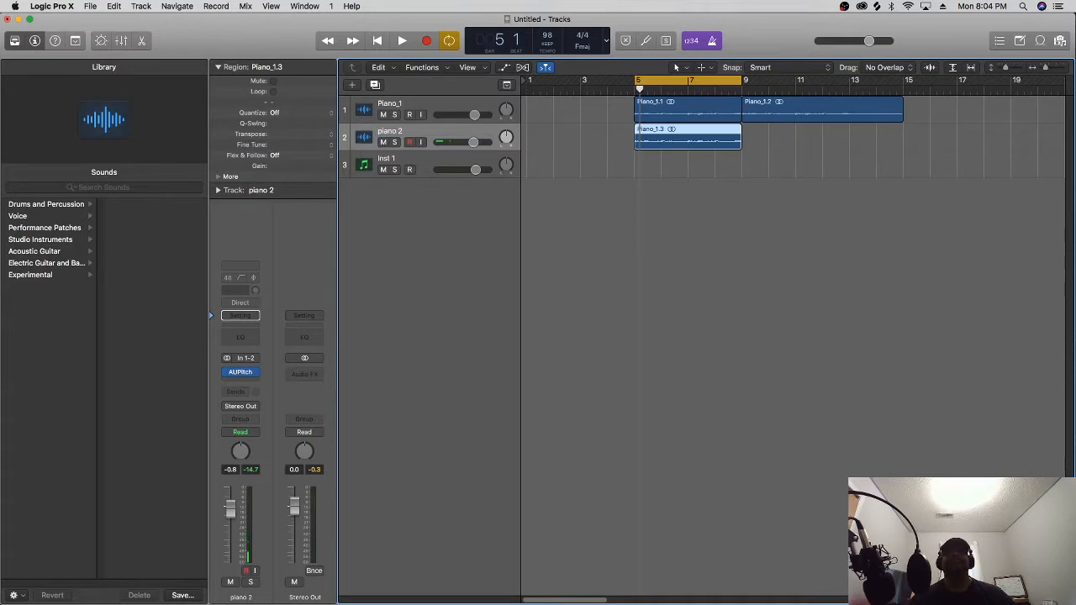
Select the Inst 1 track and switch the control bar display to the Custom mode
click(446, 163)
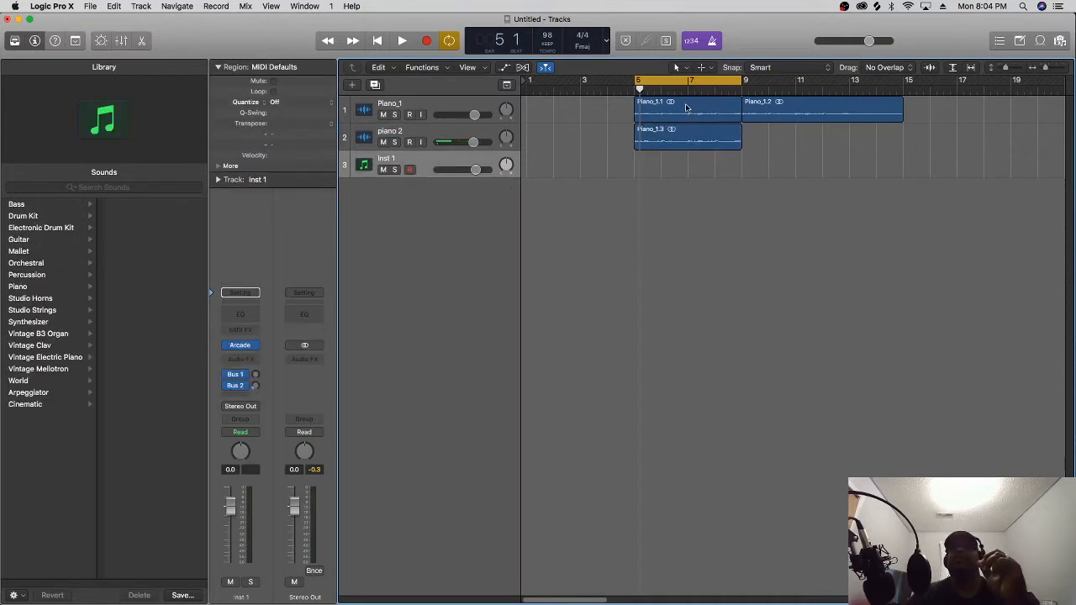
click(606, 44)
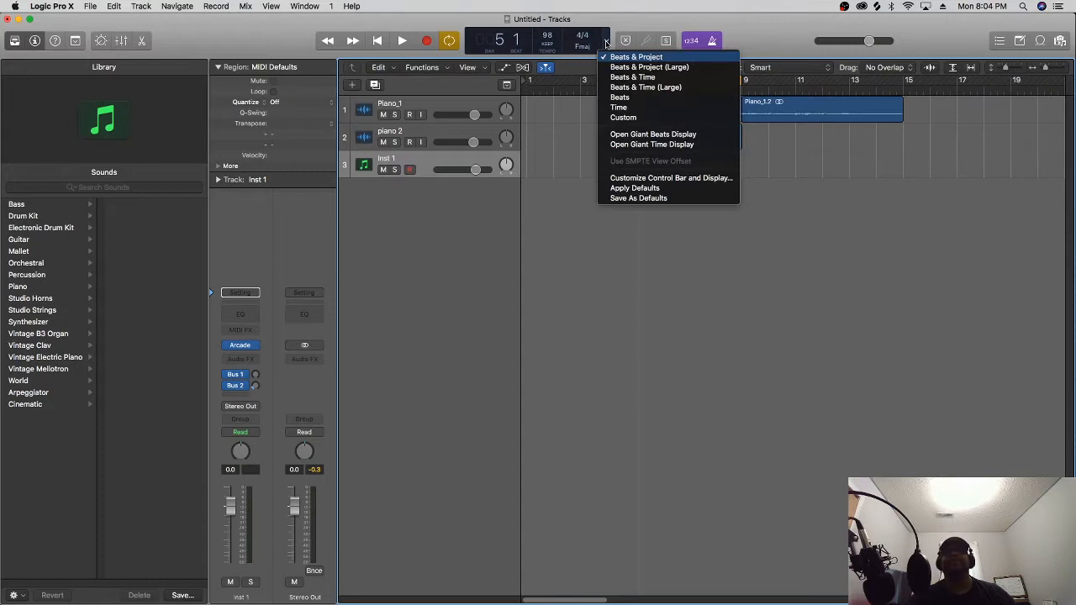
click(625, 121)
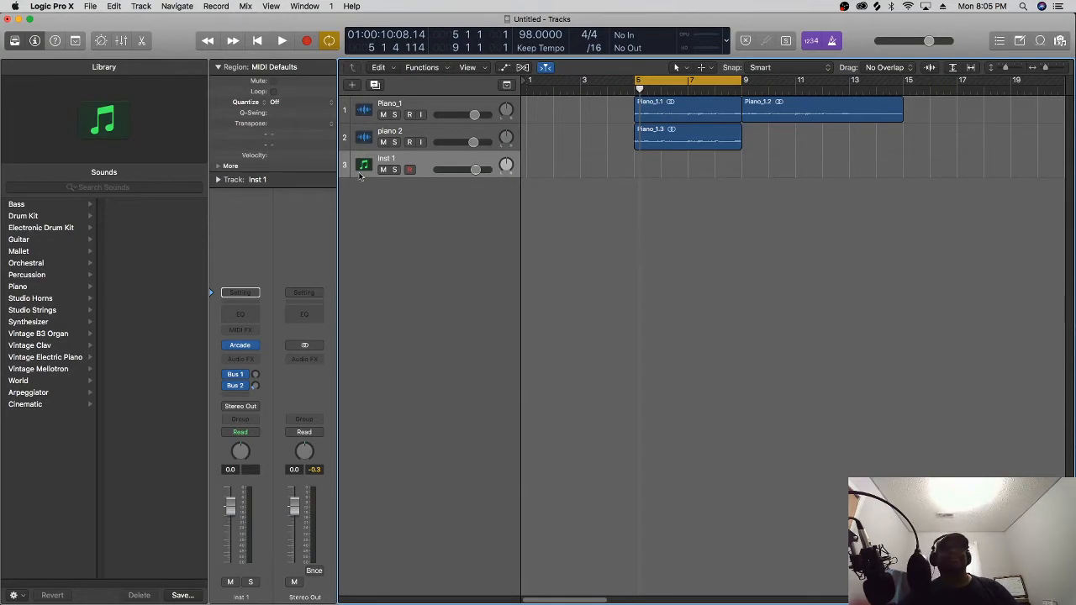
Play the project from bar 5 with Inst 1 record-enabled and open the track's Arcade instrument
key(r)
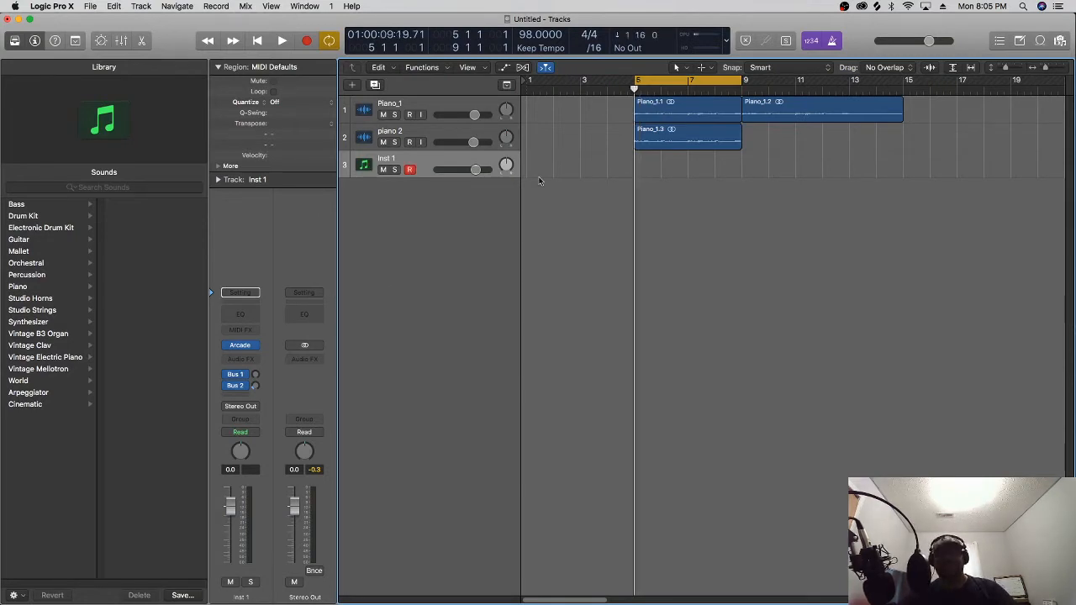
key(space)
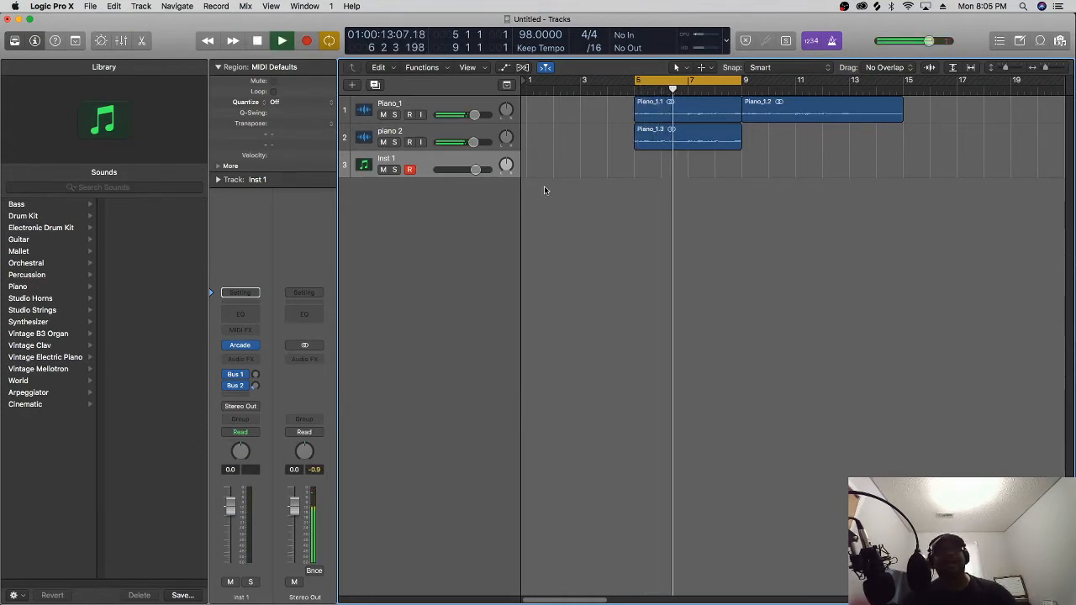
click(240, 346)
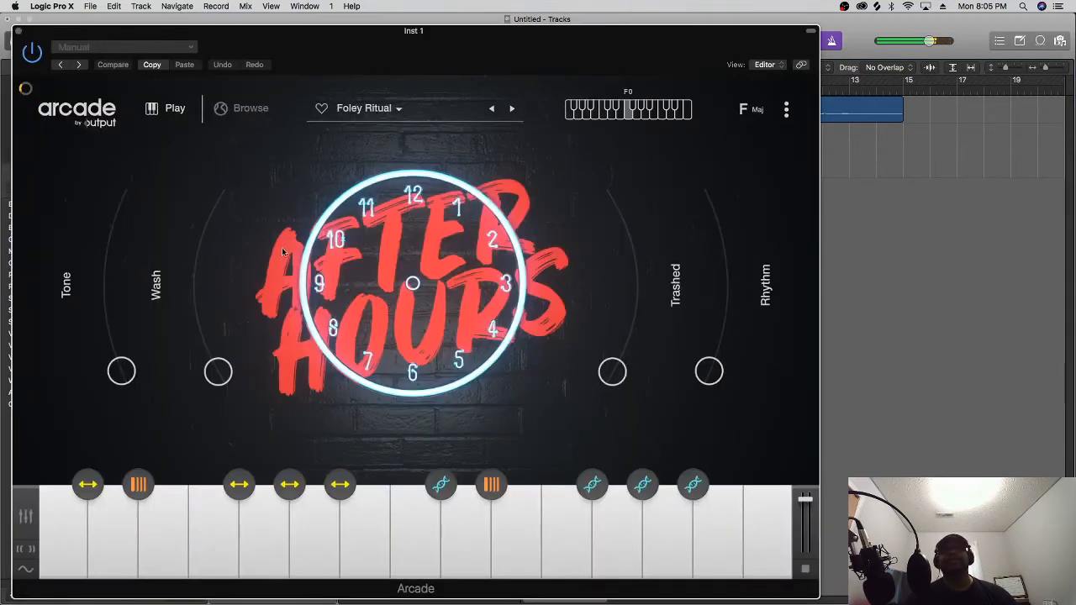
Move the Arcade window clear of the arrangement and record a held-note loop on Inst 1 up to bar 9
drag(448, 44, 481, 15)
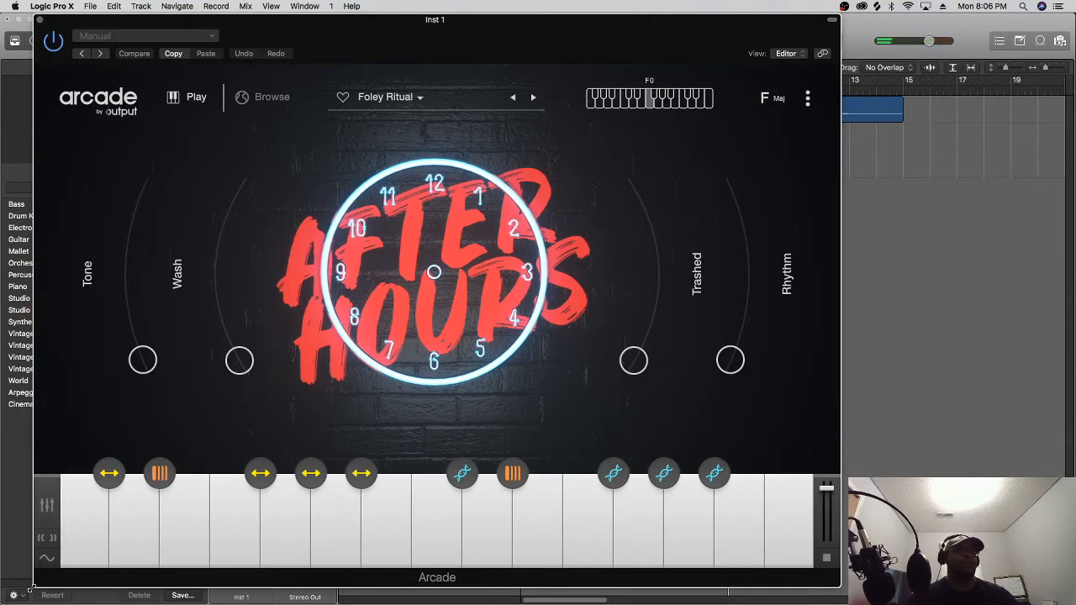
drag(36, 585, 107, 567)
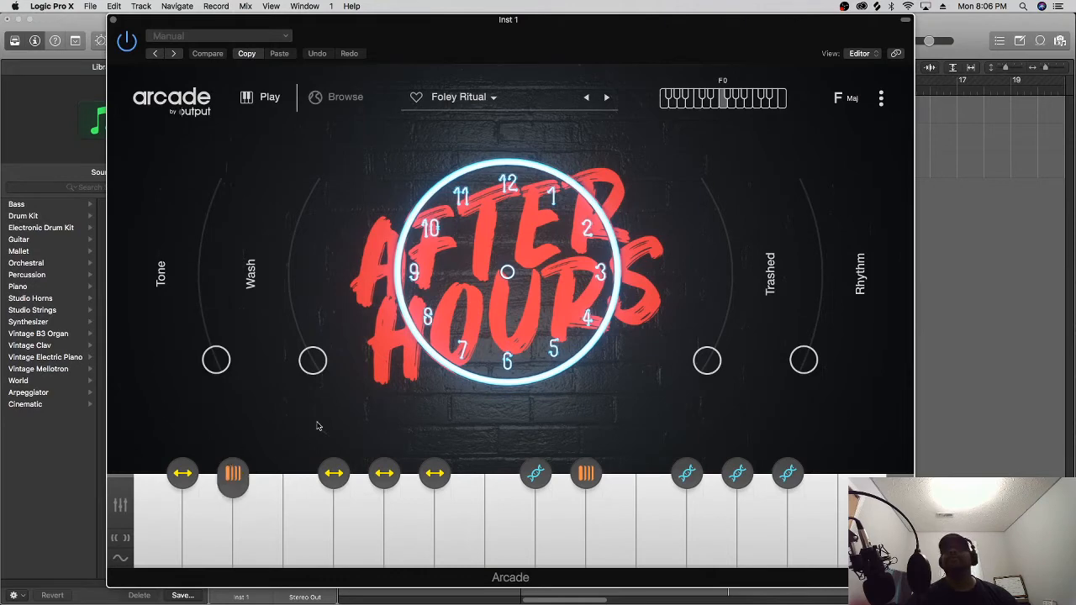
drag(721, 36, 363, 41)
key(space)
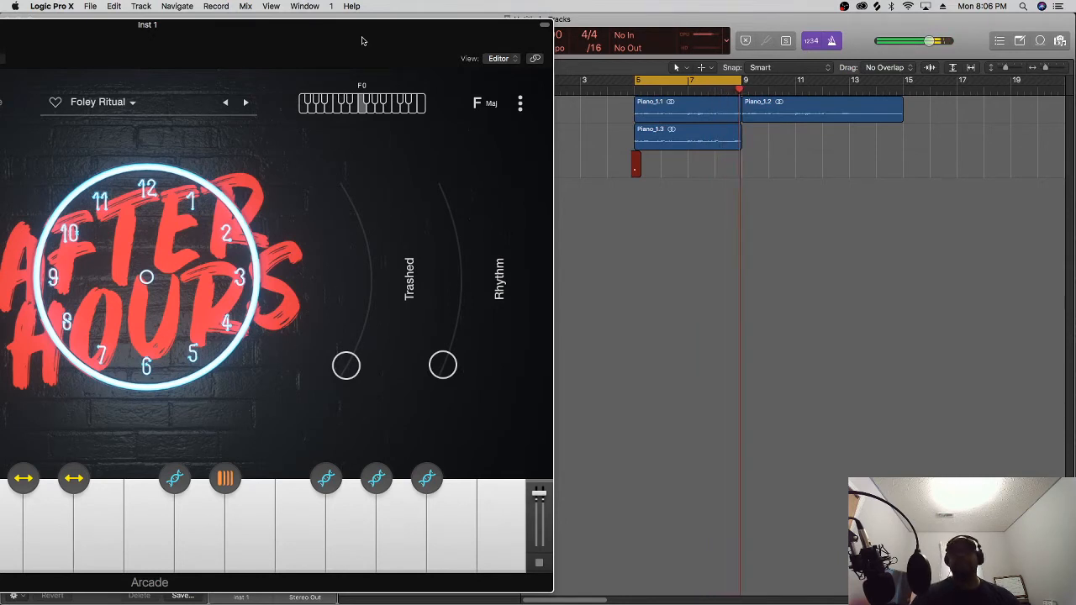
key(space)
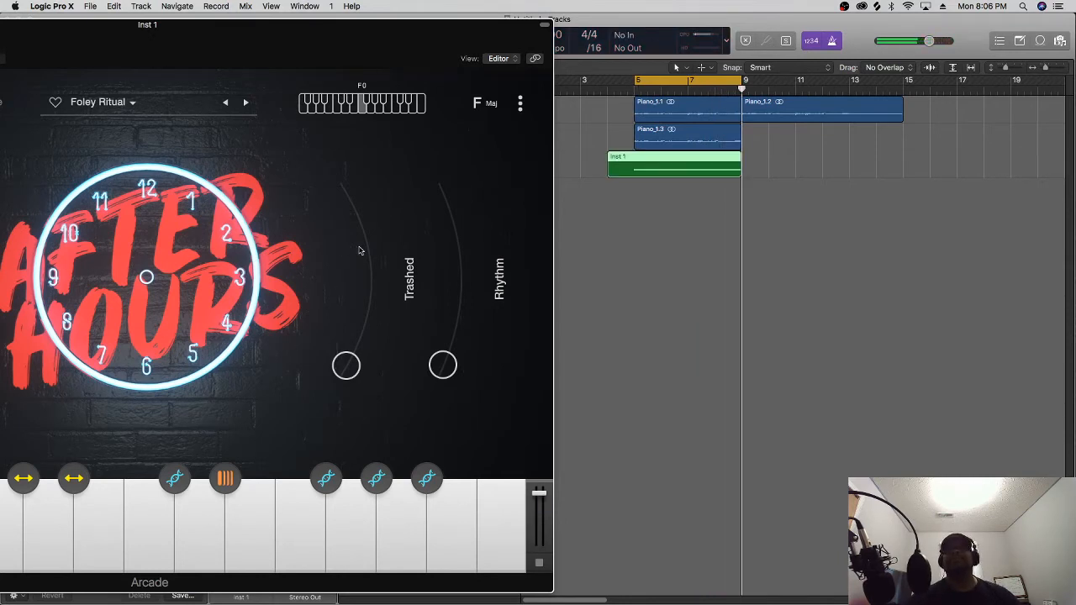
Open the recorded Inst 1 region in the Piano Roll and select its long note
click(709, 164)
double_click(708, 165)
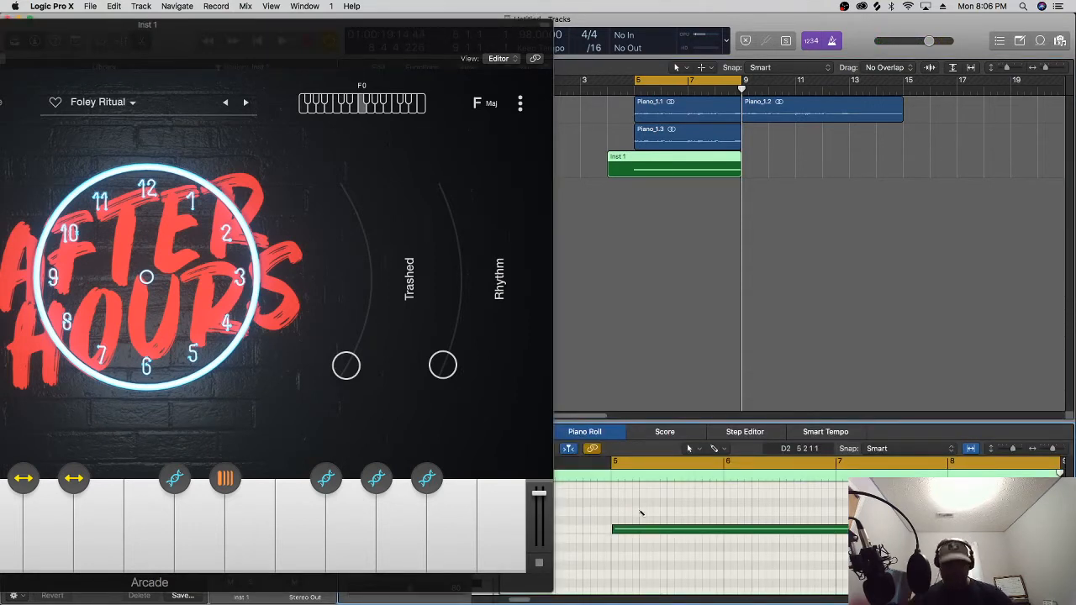
click(637, 513)
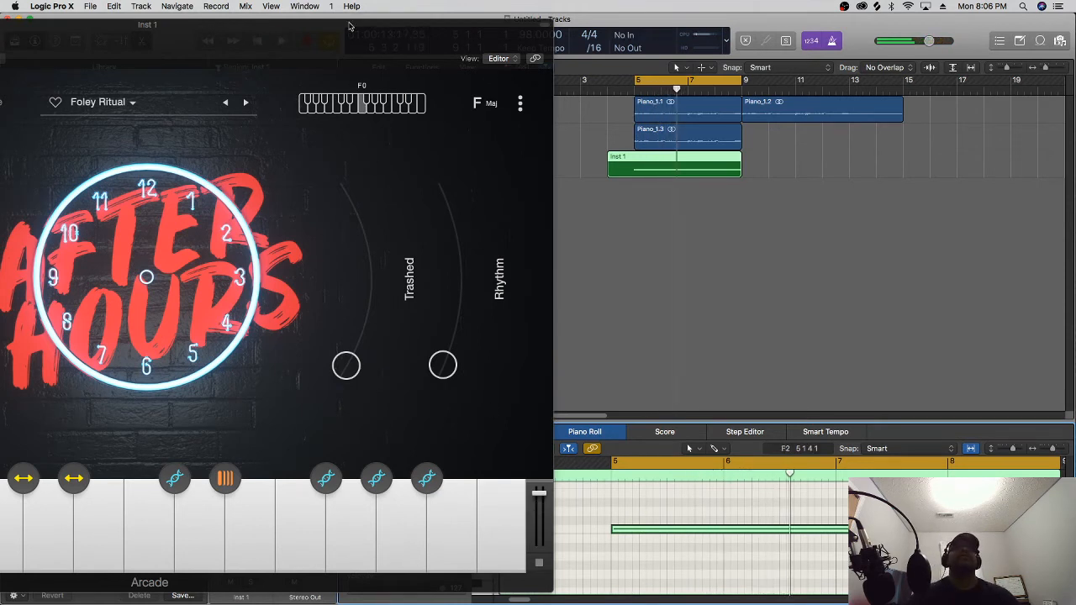
Close the Arcade window and rename the Inst 1 track to "kick 1"
drag(351, 26, 434, 91)
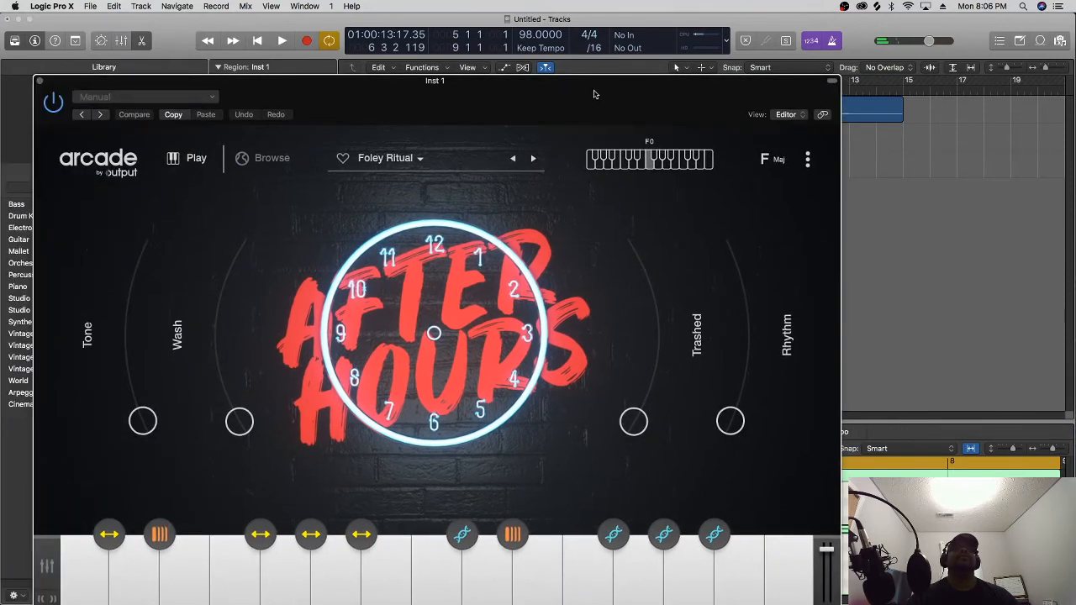
click(38, 82)
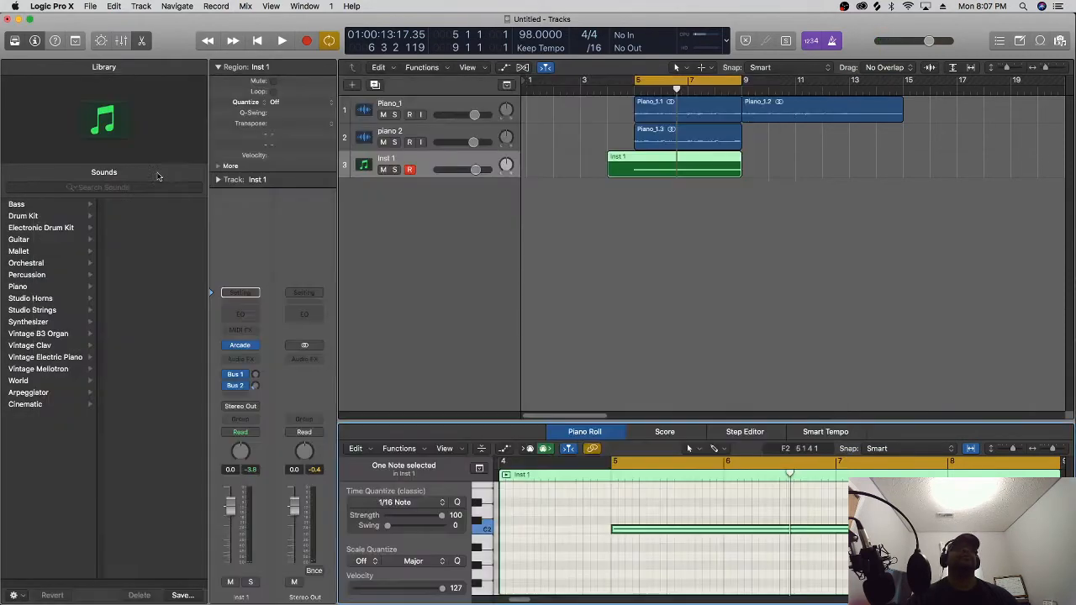
double_click(386, 160)
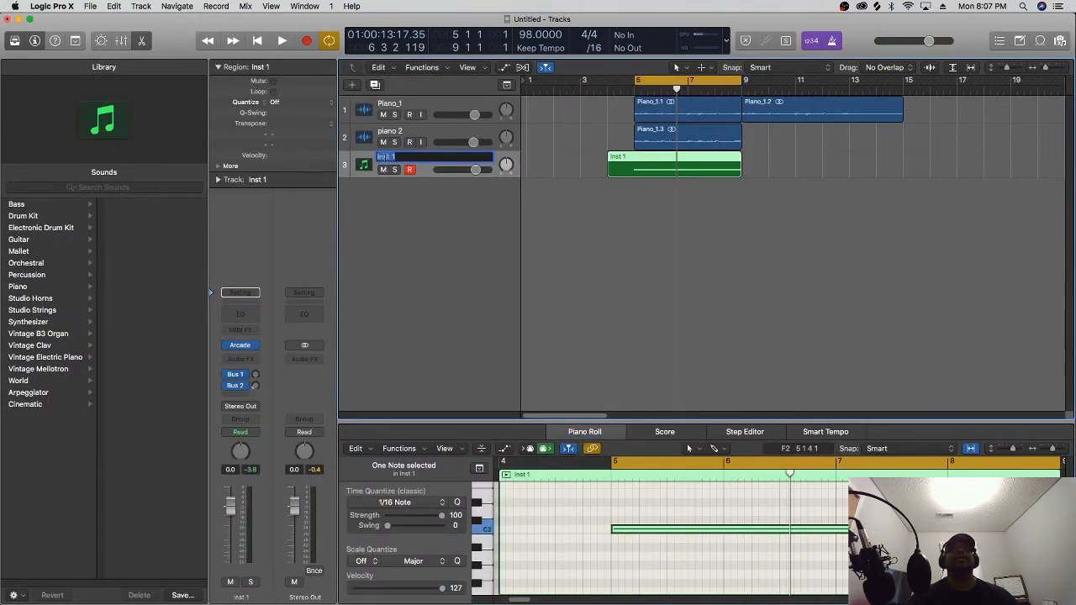
text(k)
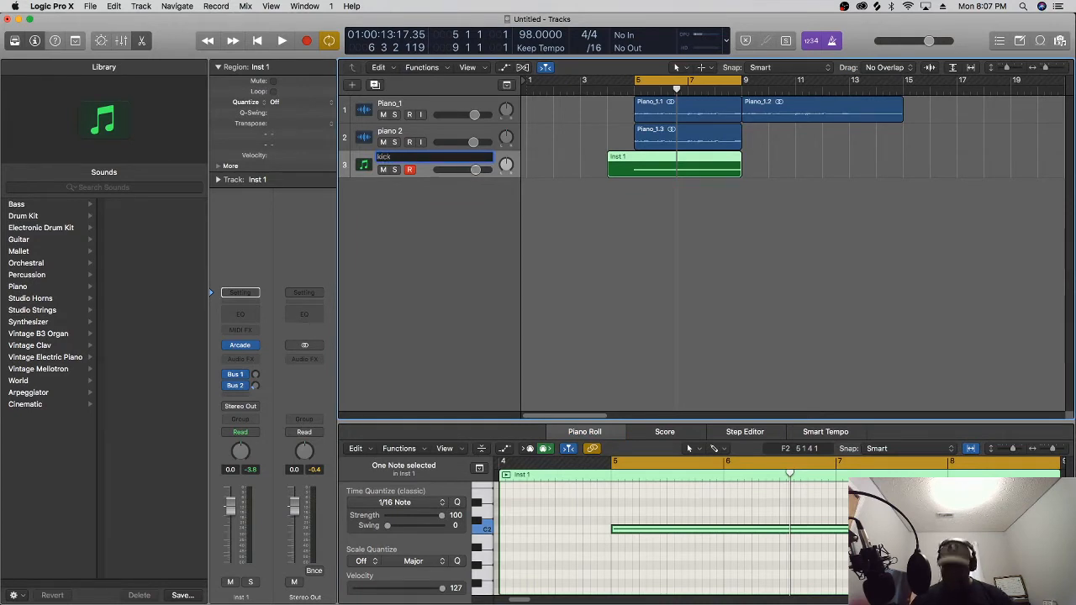
text(ick)
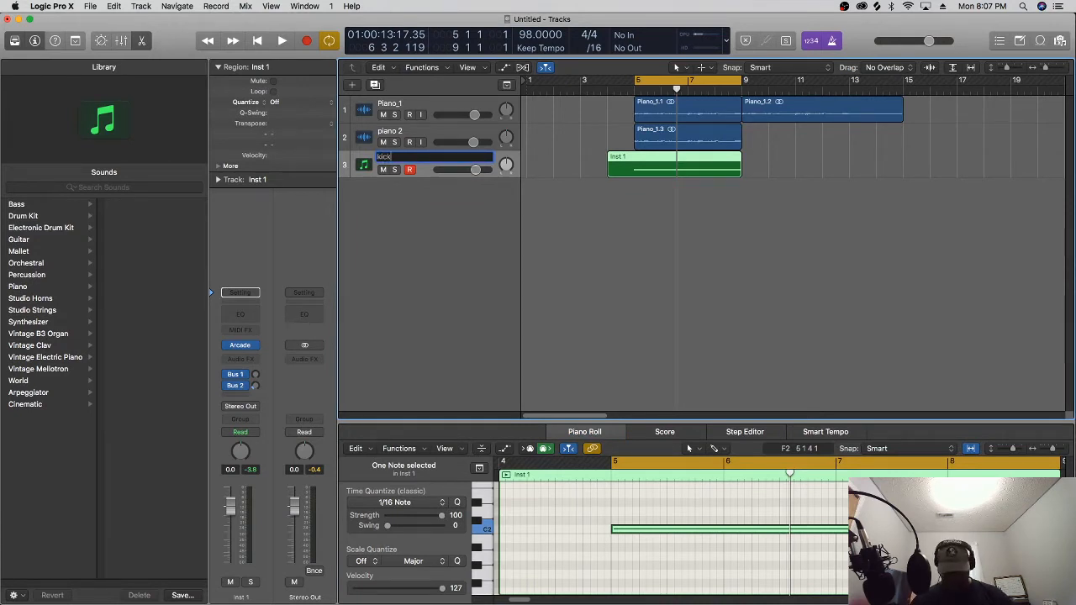
text( 1)
key(Return)
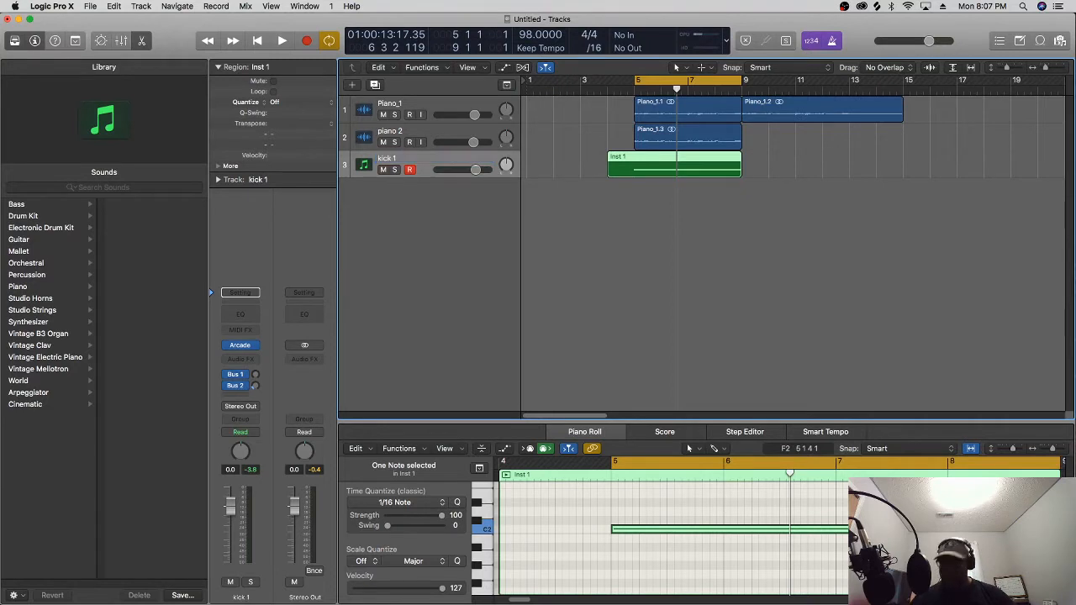
Create a new track with duplicate settings from kick 1 and rename it "snare"
right_click(425, 164)
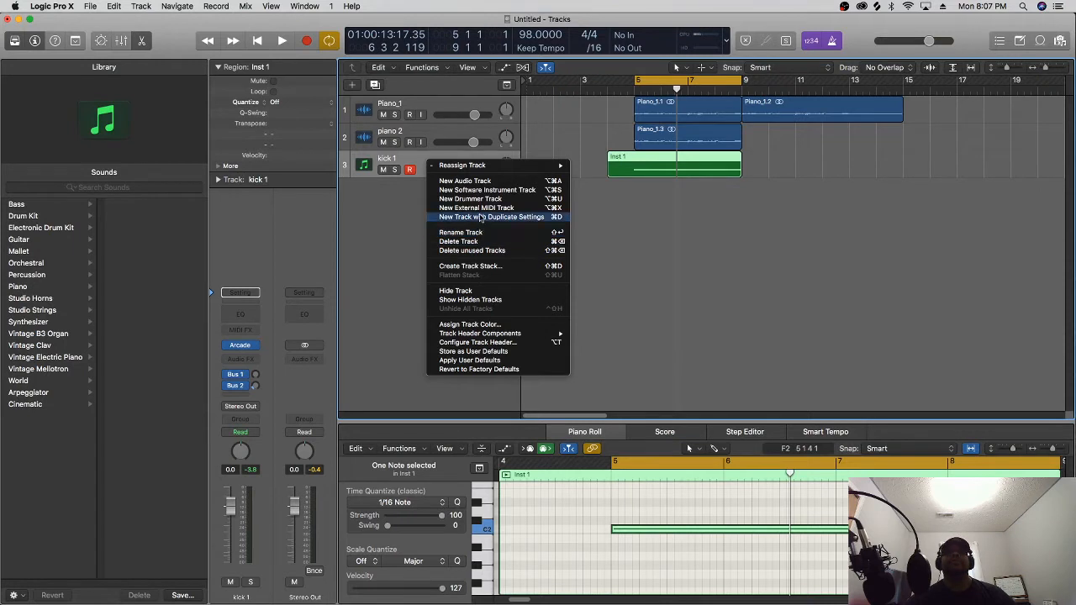
click(480, 217)
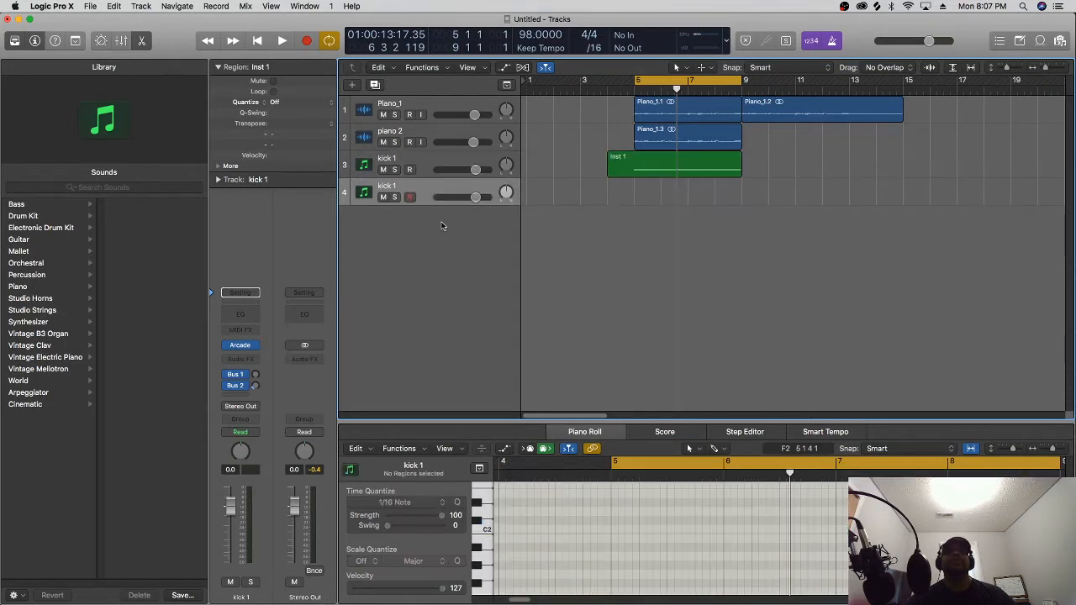
double_click(385, 188)
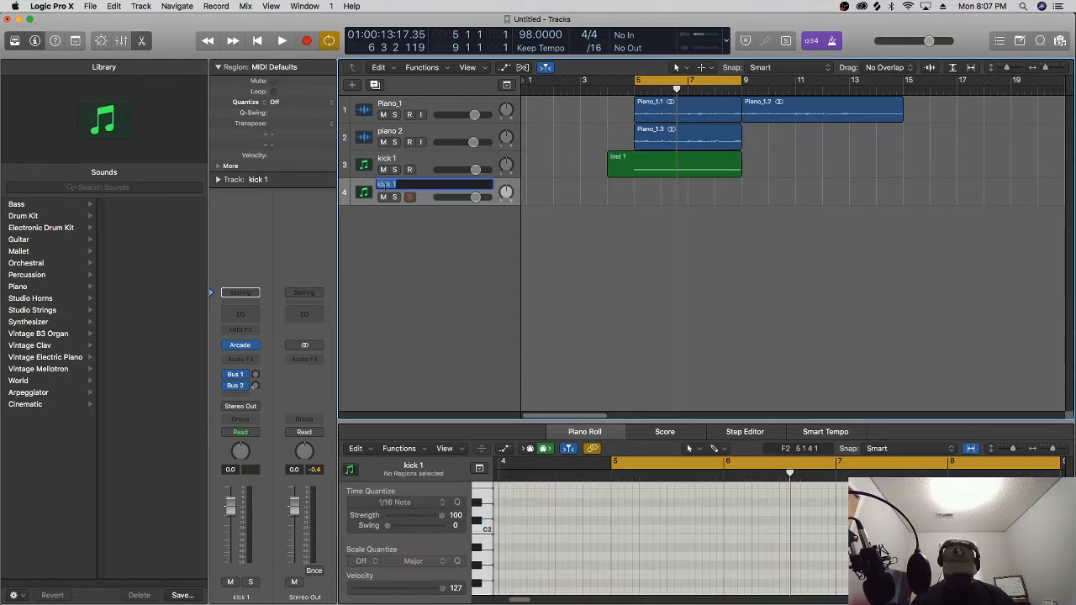
text(snare)
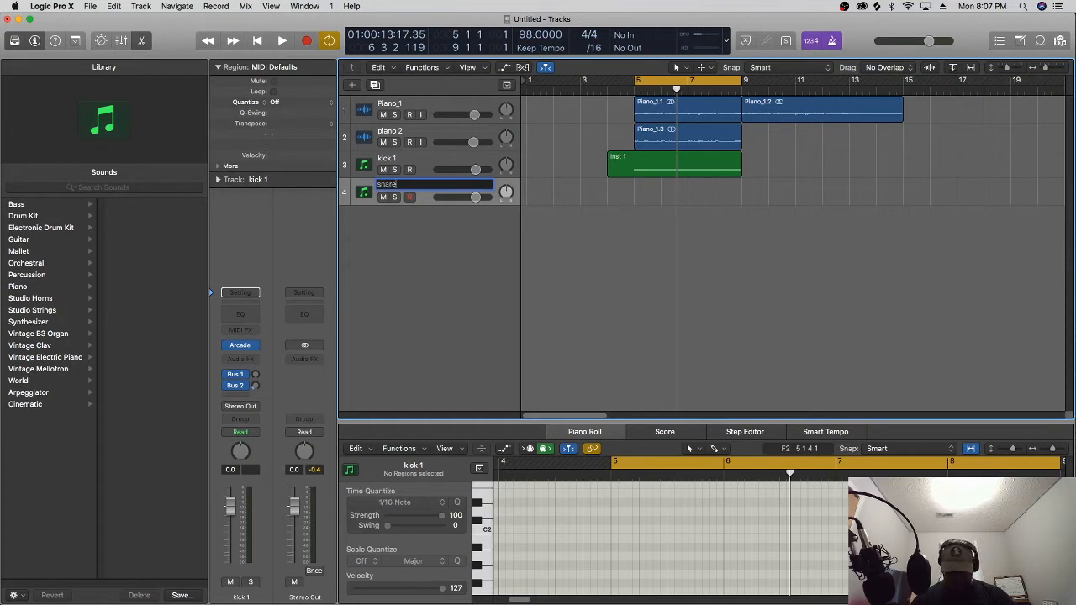
key(Return)
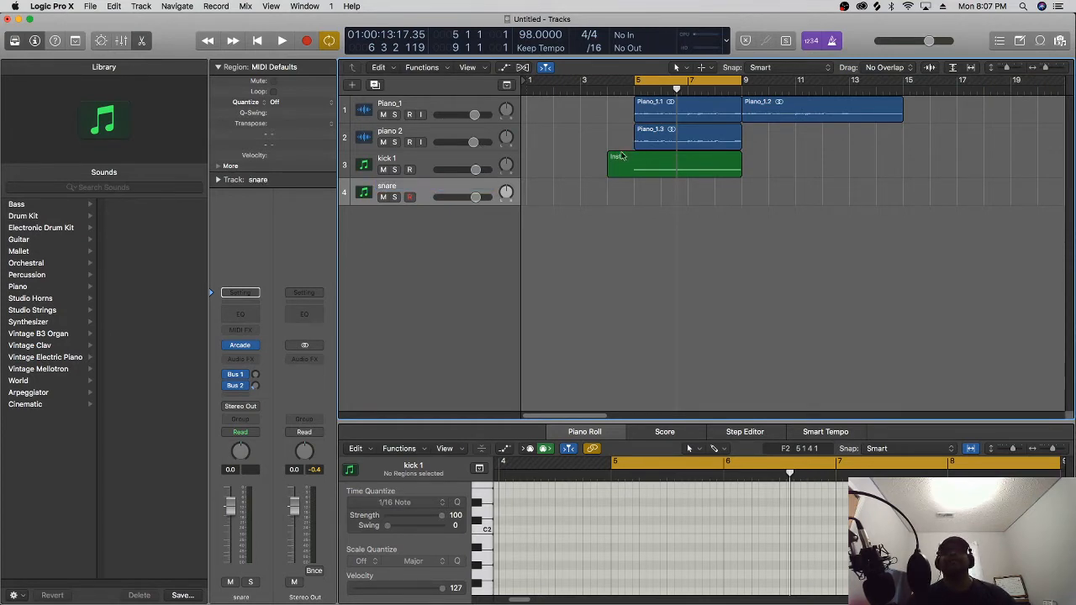
Play the cycle from bar 5 to audition sounds and record a held-note loop on the snare track up to bar 9
click(634, 90)
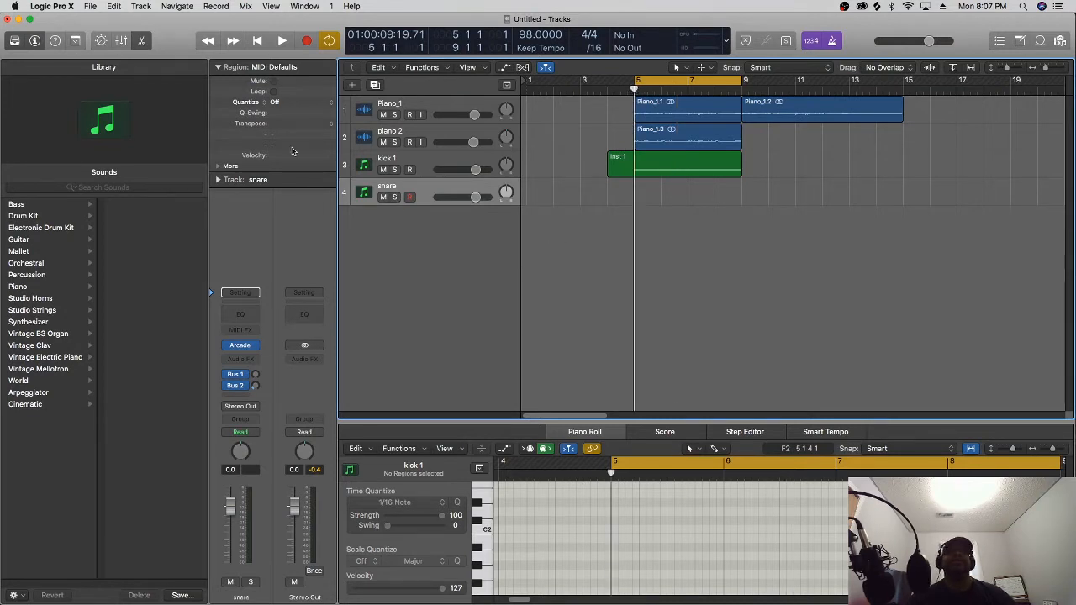
click(281, 41)
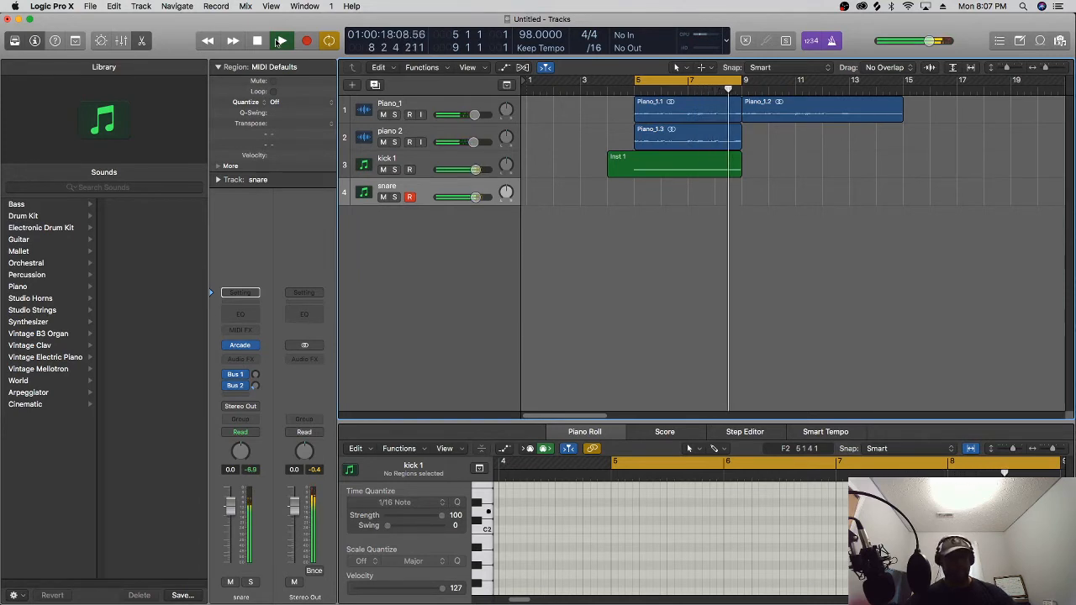
click(279, 42)
click(279, 41)
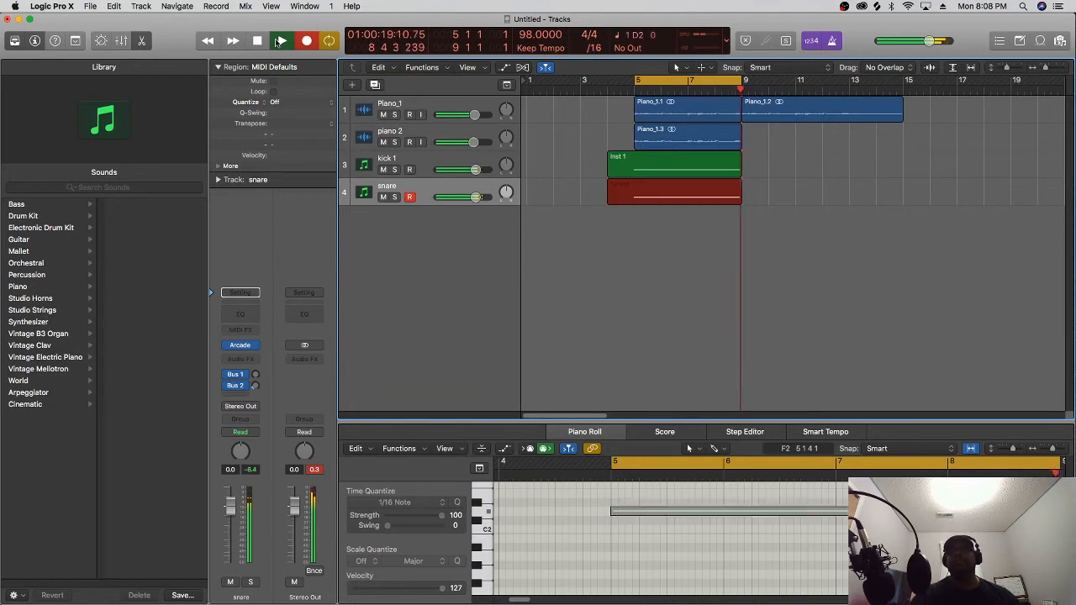
key(space)
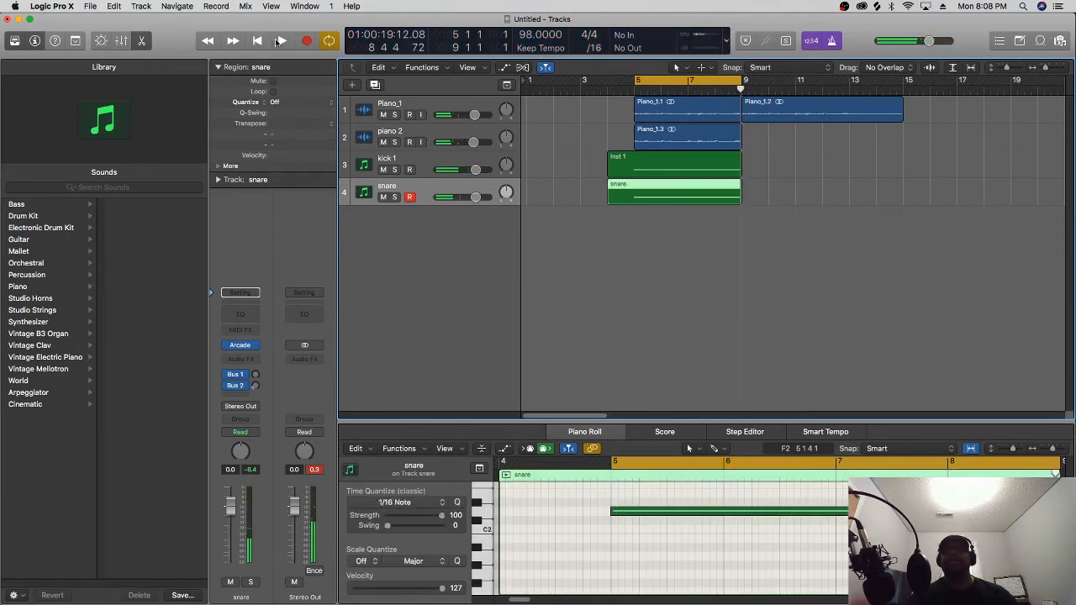
Select the held note in the snare region in the Piano Roll
click(685, 537)
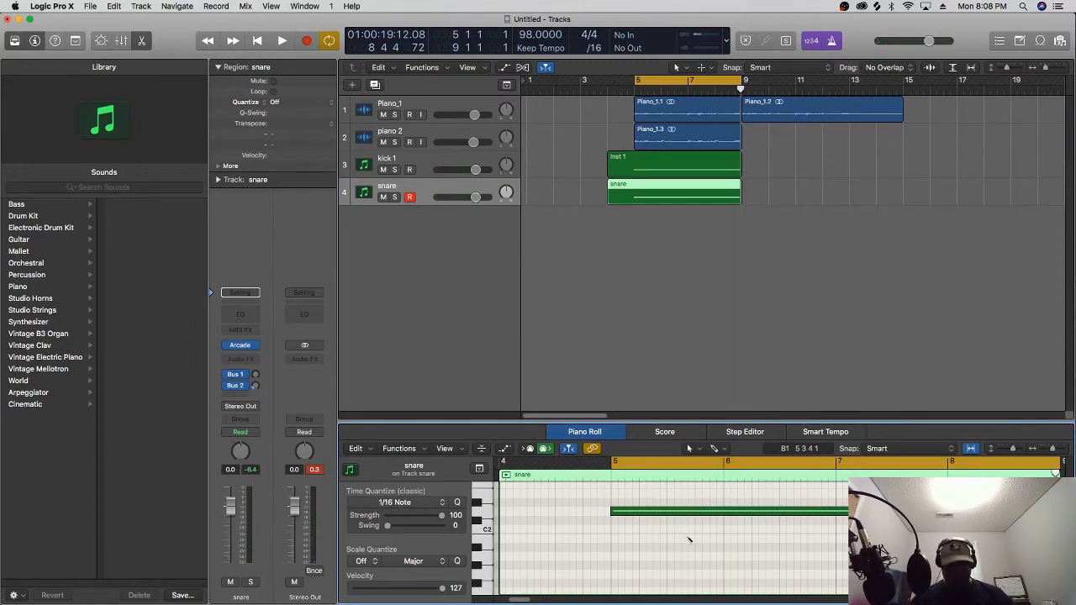
key(super+a)
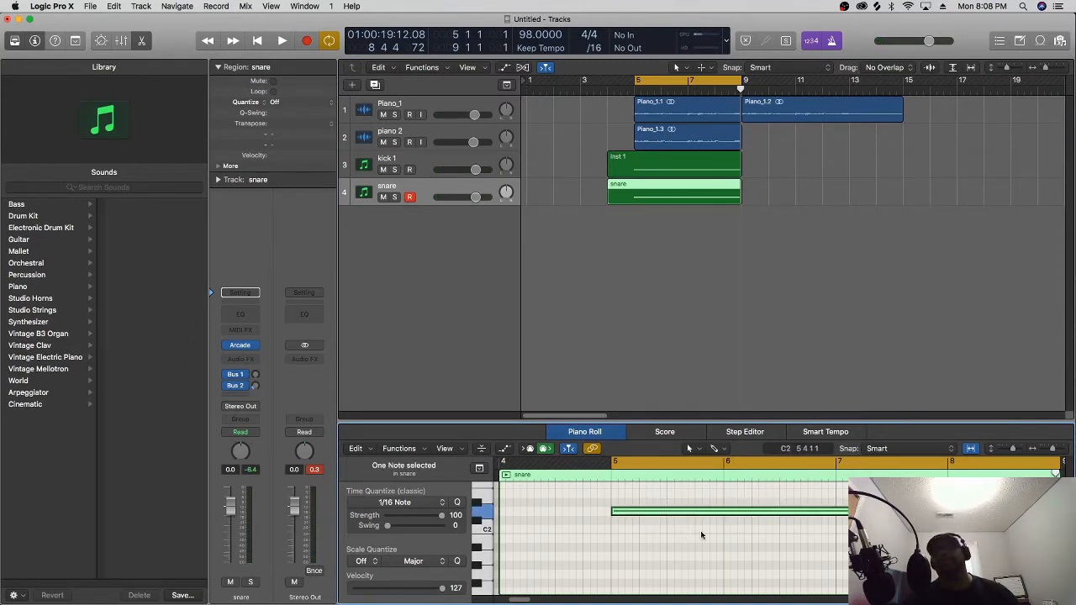
Bounce the kick 1 track's Inst 1 region in place to a new audio track, muting the source region
click(705, 159)
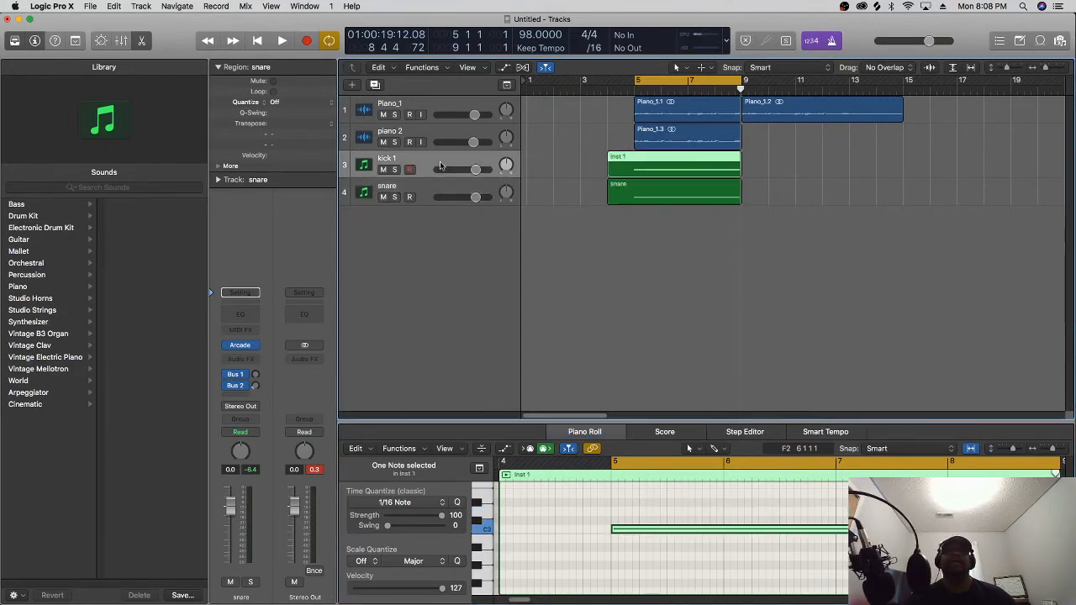
right_click(668, 168)
mouse_move(728, 222)
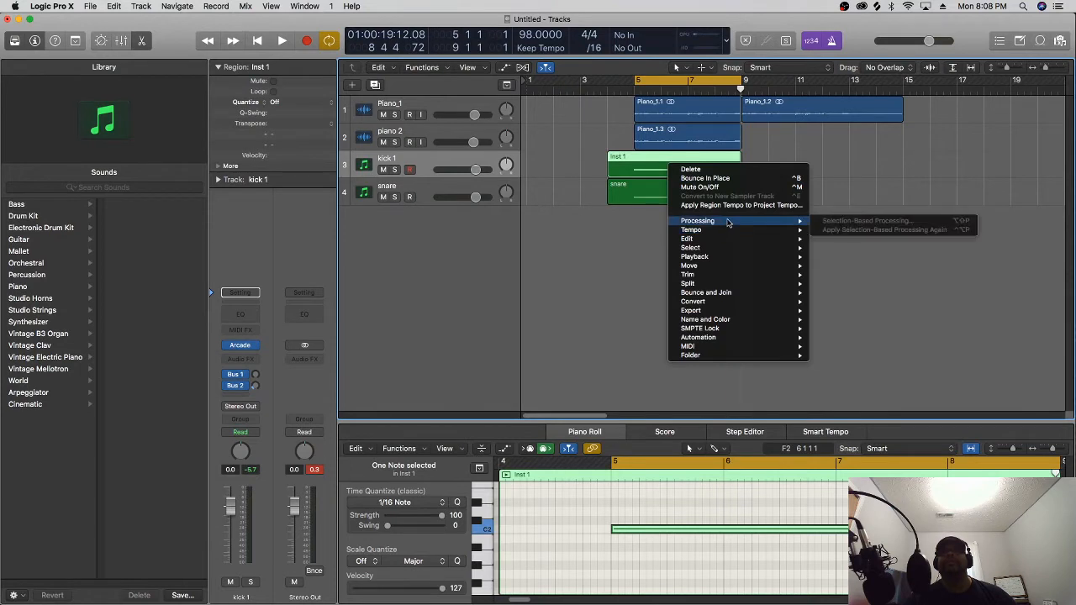
click(716, 178)
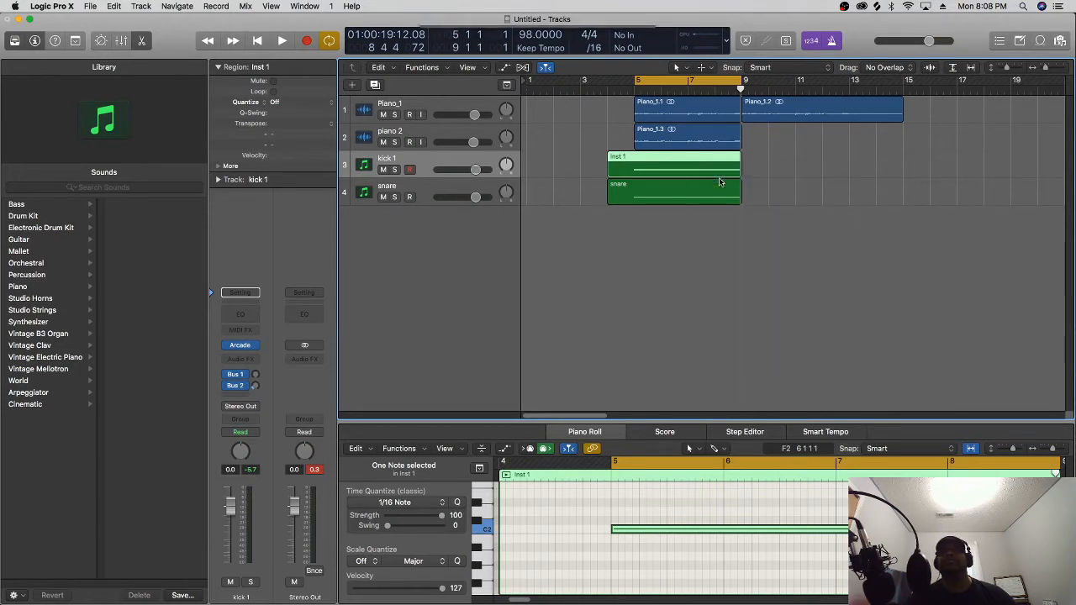
click(639, 232)
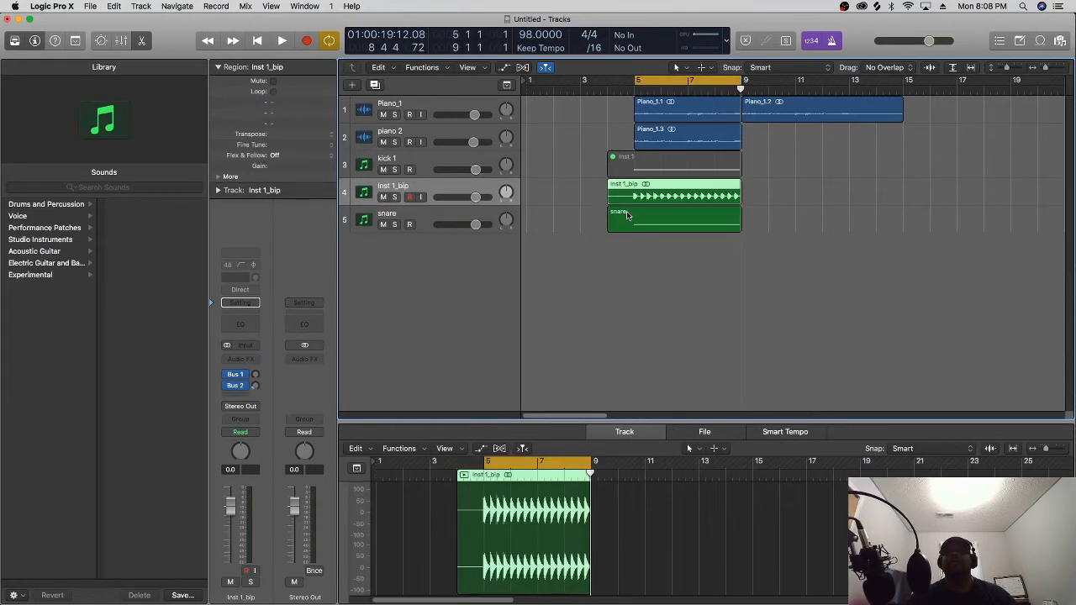
Bounce the snare region in place to a new track as snare_bip, with the source muted and the audio tail included in the file
click(626, 216)
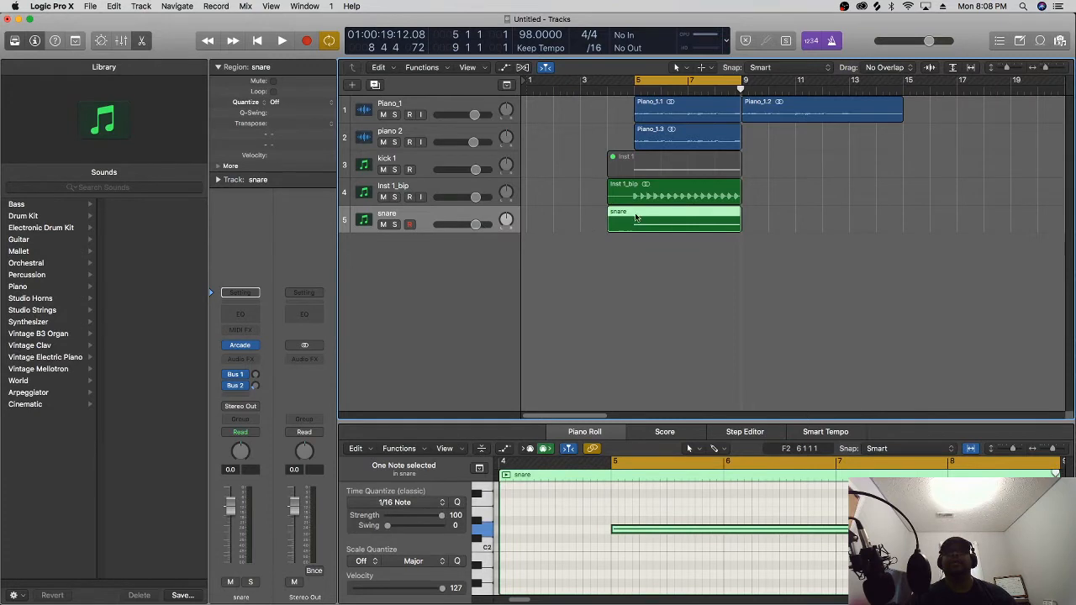
right_click(636, 217)
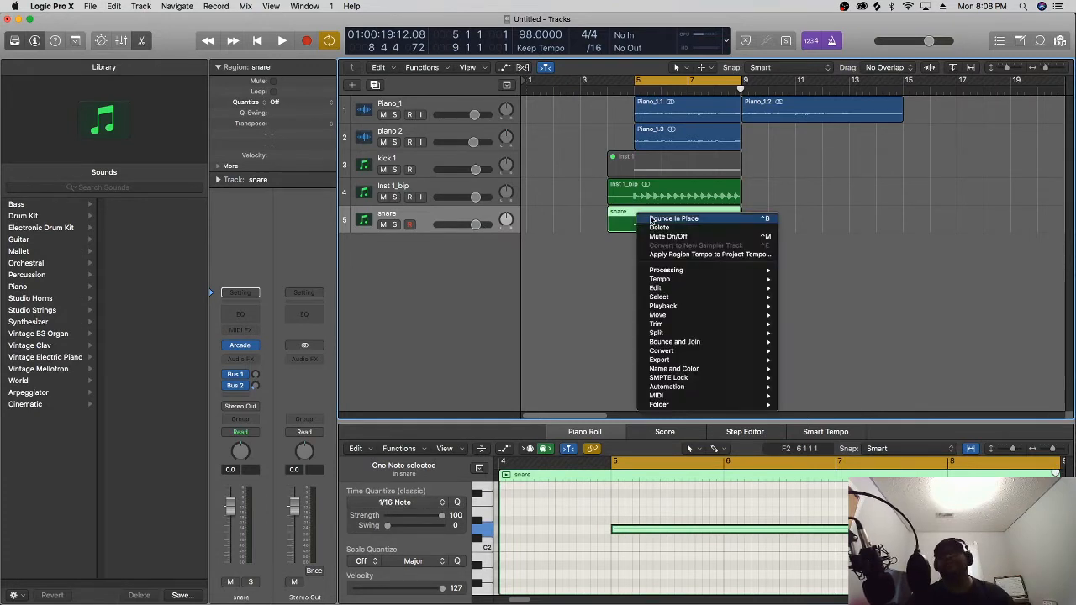
click(654, 219)
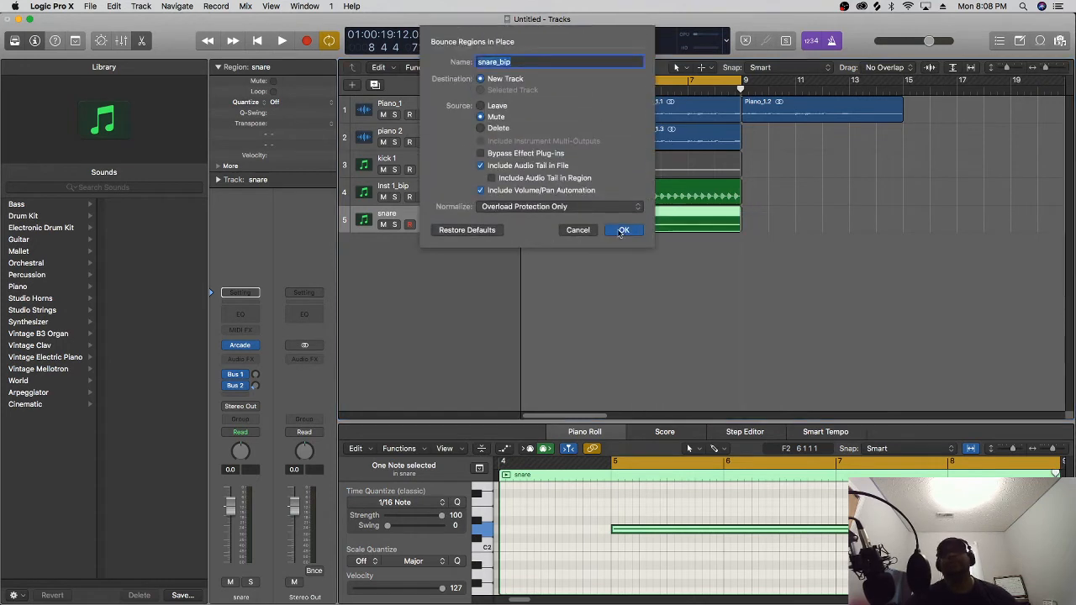
click(621, 231)
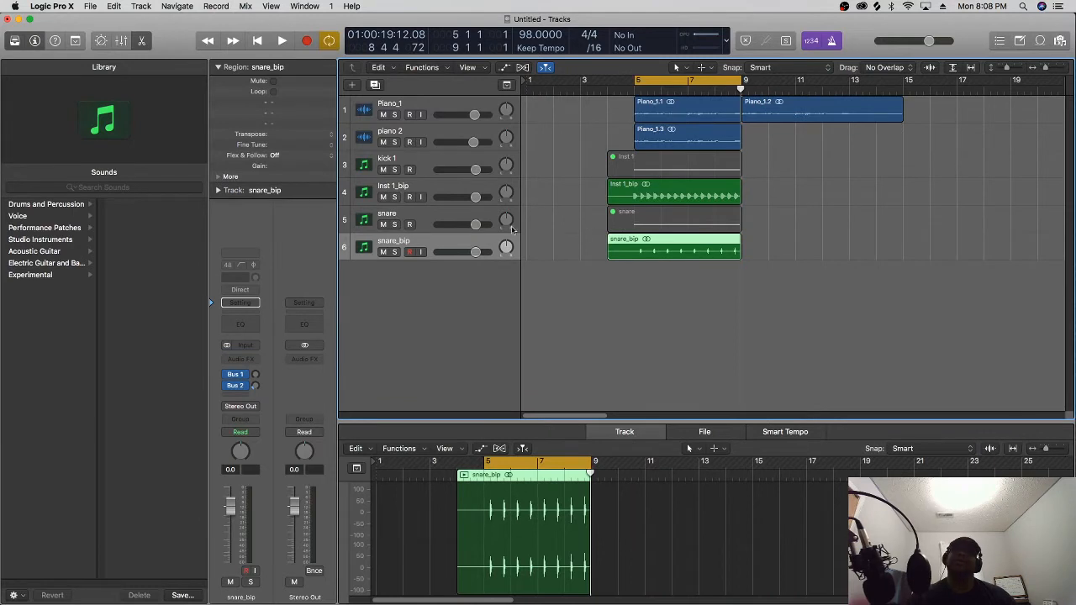
Rename the bounced Inst 1_bip track to "kick"
click(399, 190)
double_click(399, 190)
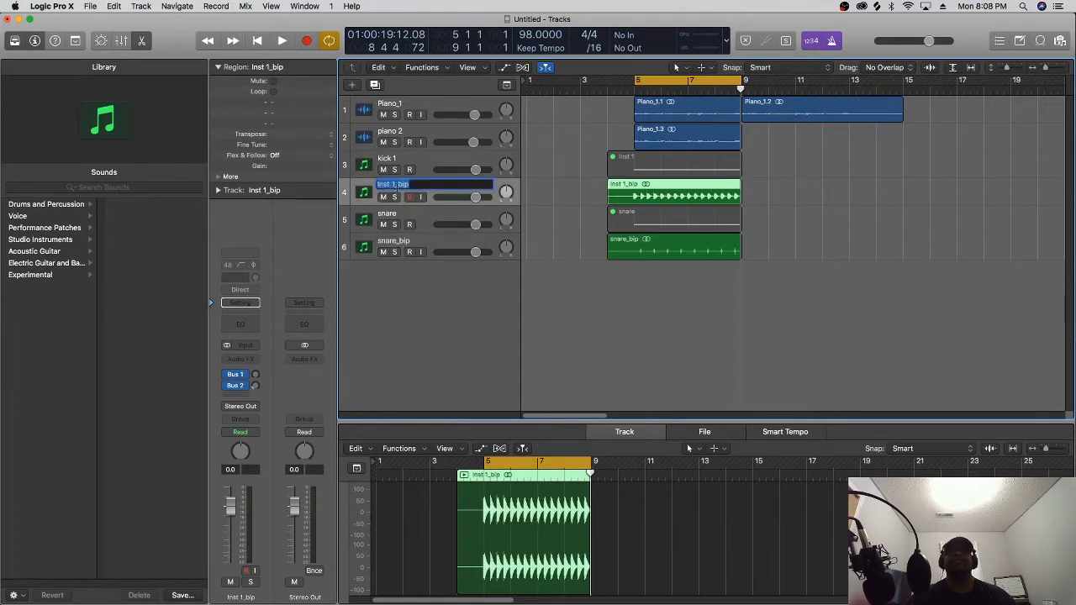
text(kic)
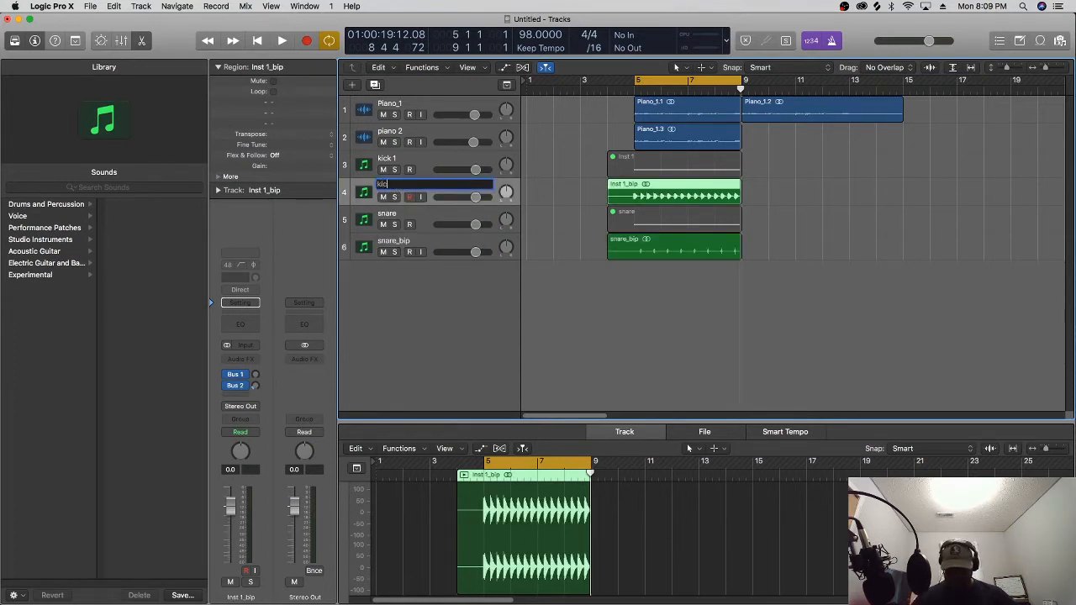
text(k)
key(Return)
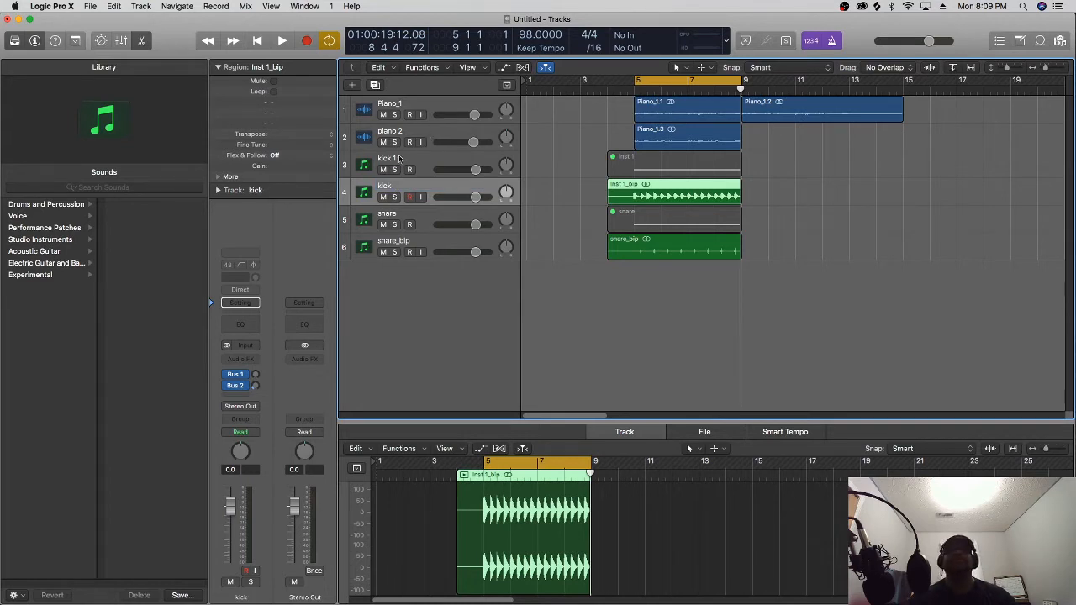
Delete the original kick 1 and snare instrument tracks together with their muted regions
right_click(412, 160)
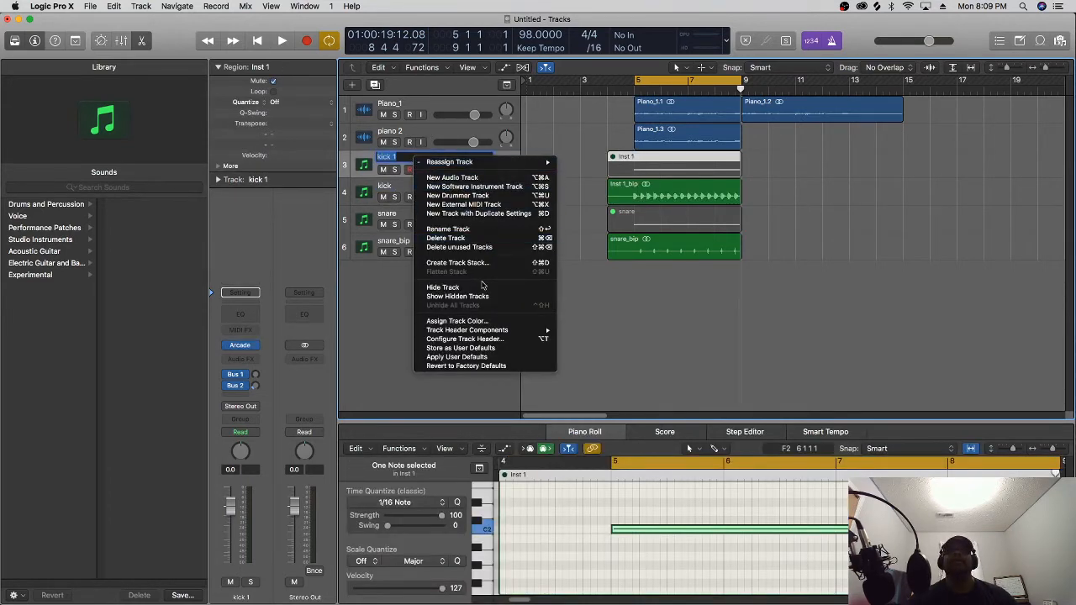
click(486, 238)
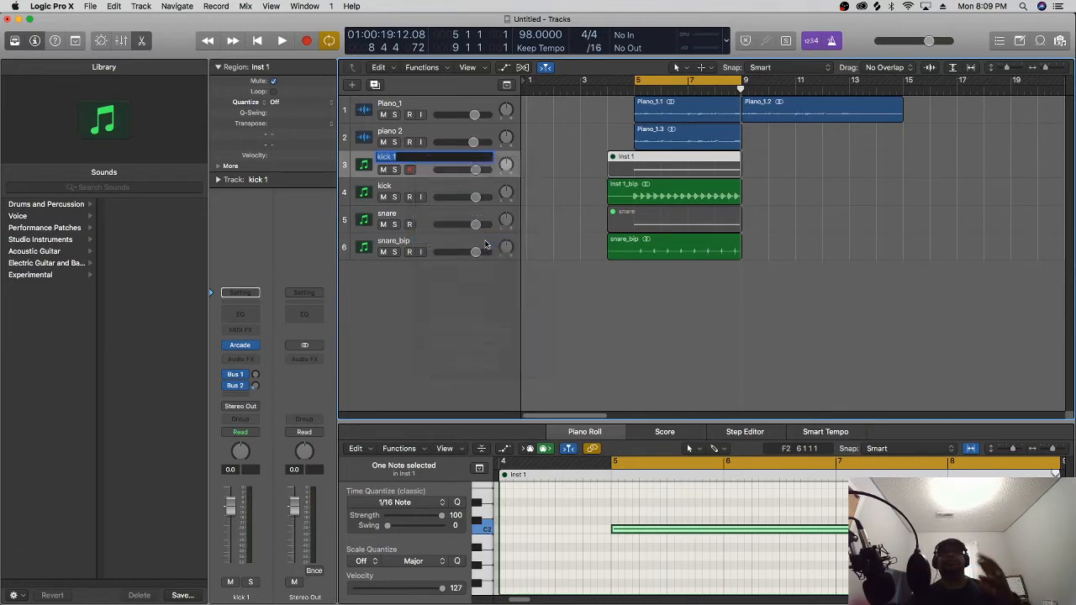
click(606, 210)
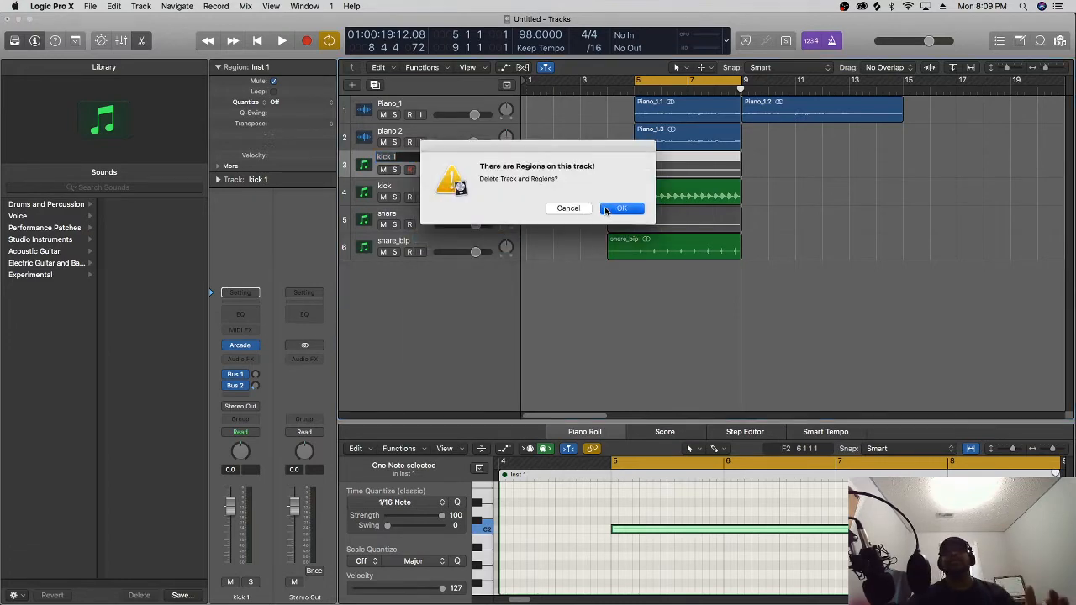
right_click(433, 195)
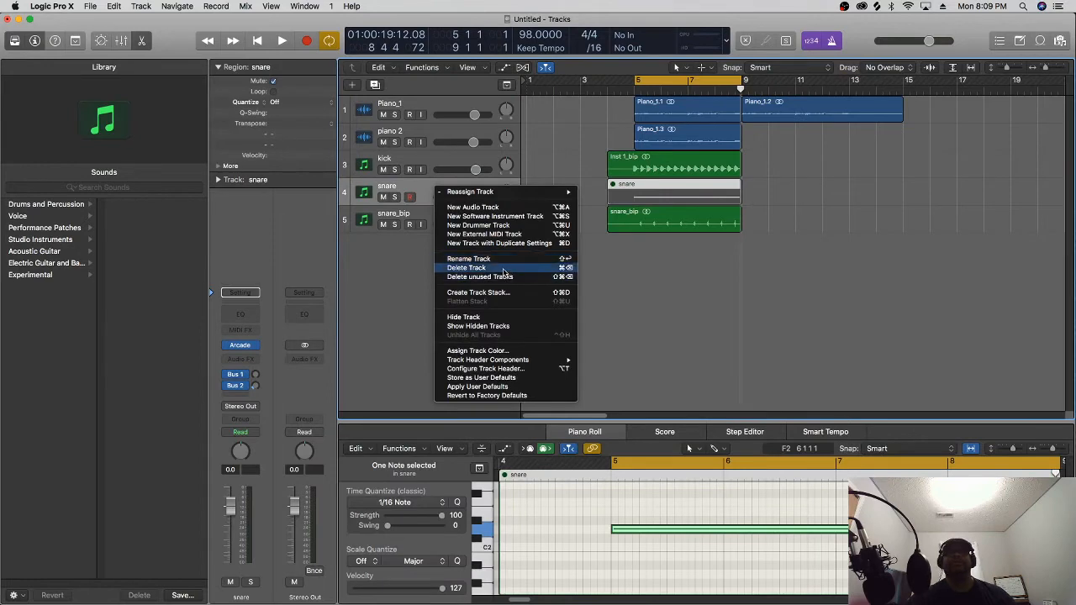
click(503, 268)
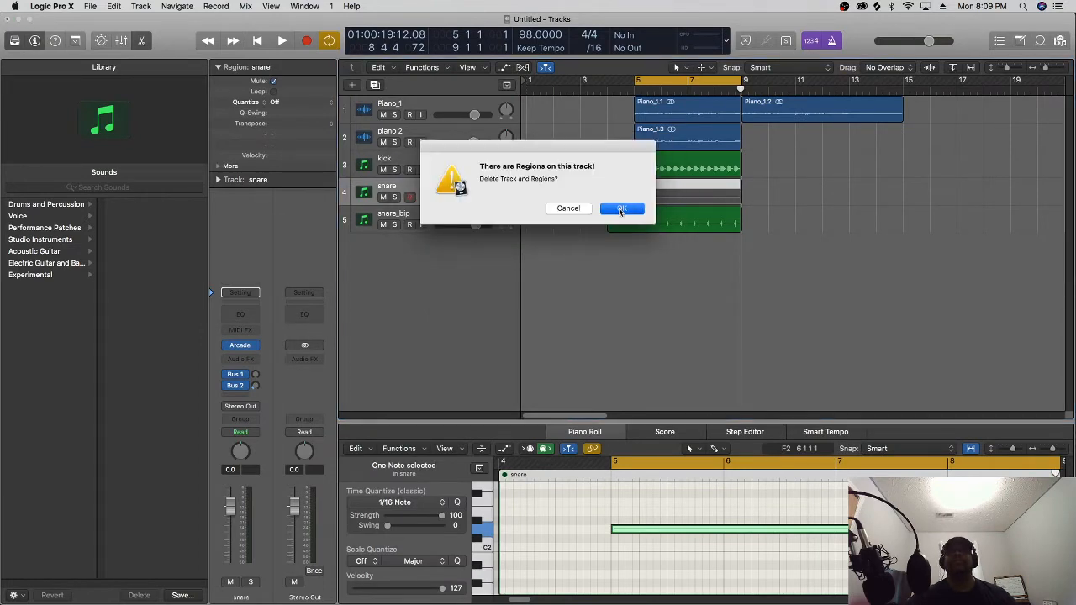
click(622, 209)
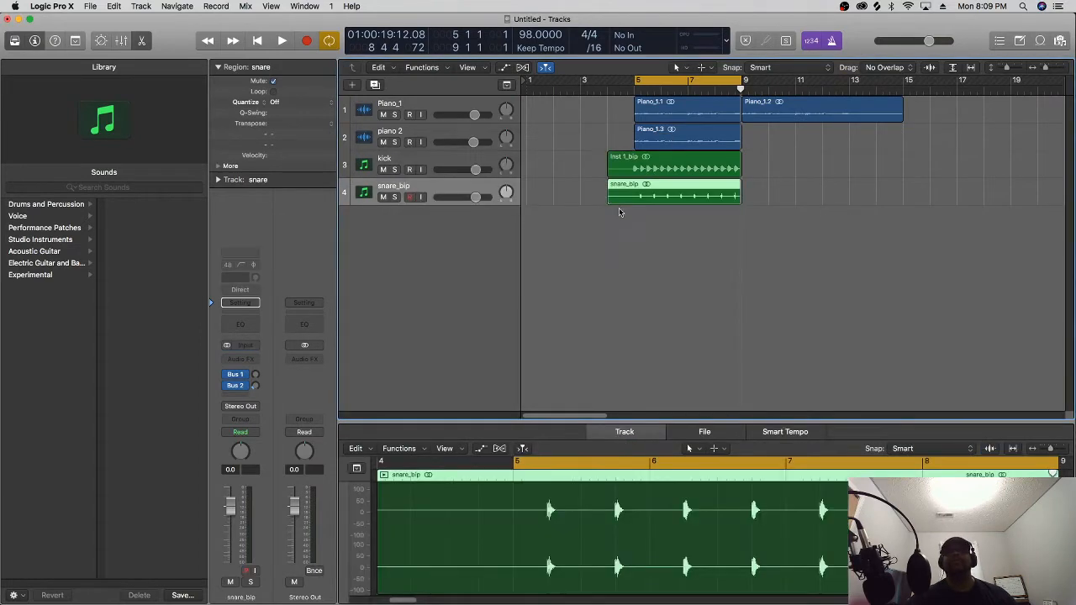
Split the bounced kick and snare regions at bar 5
click(629, 103)
drag(573, 135, 635, 195)
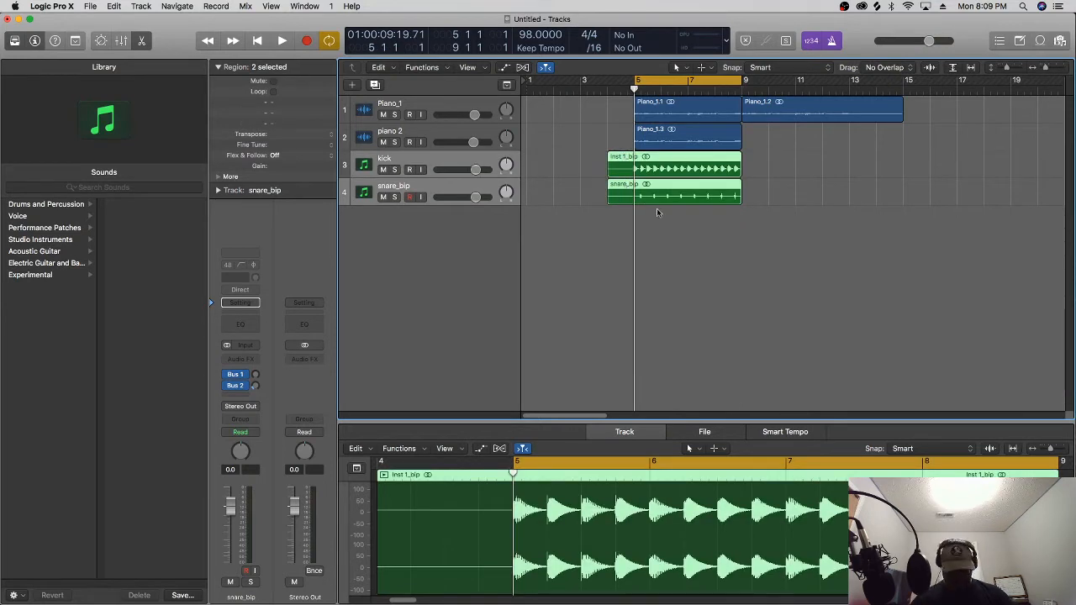
key(super+t)
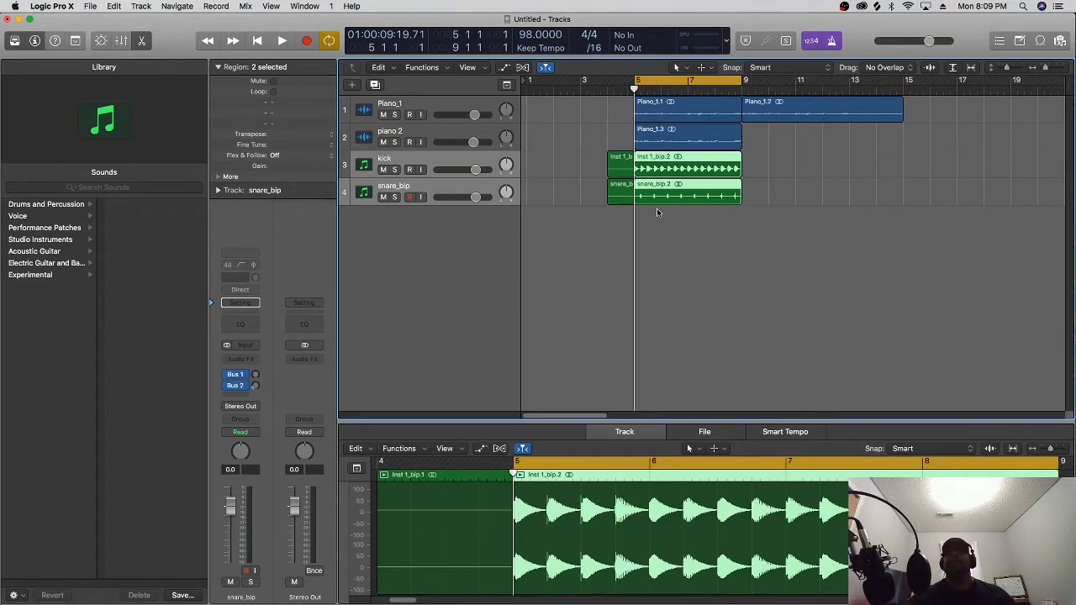
Delete the silent kick and snare region pieces before bar 5
click(599, 254)
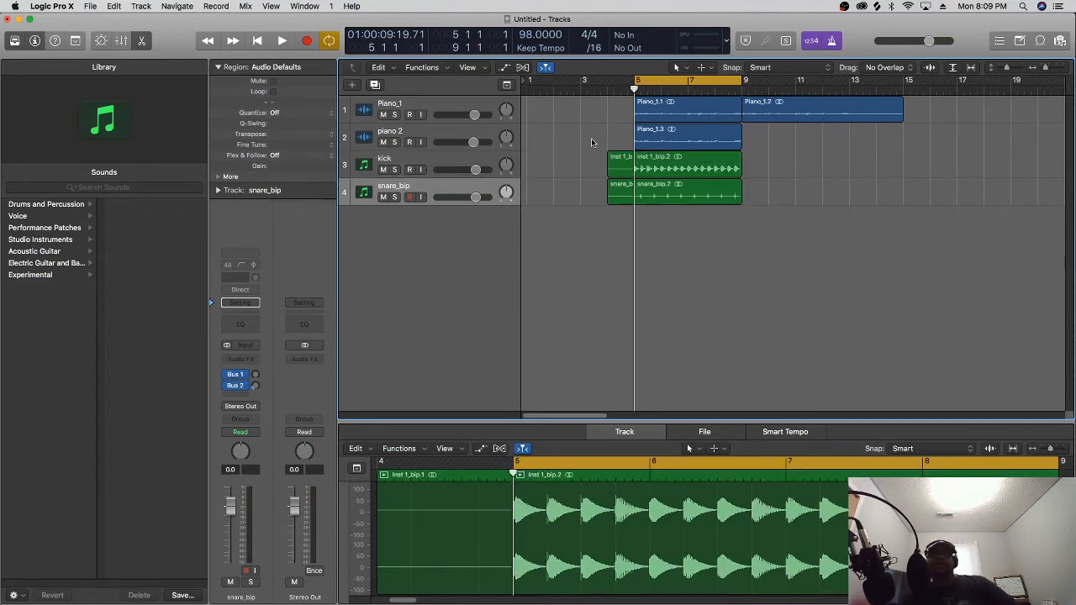
drag(599, 169, 614, 198)
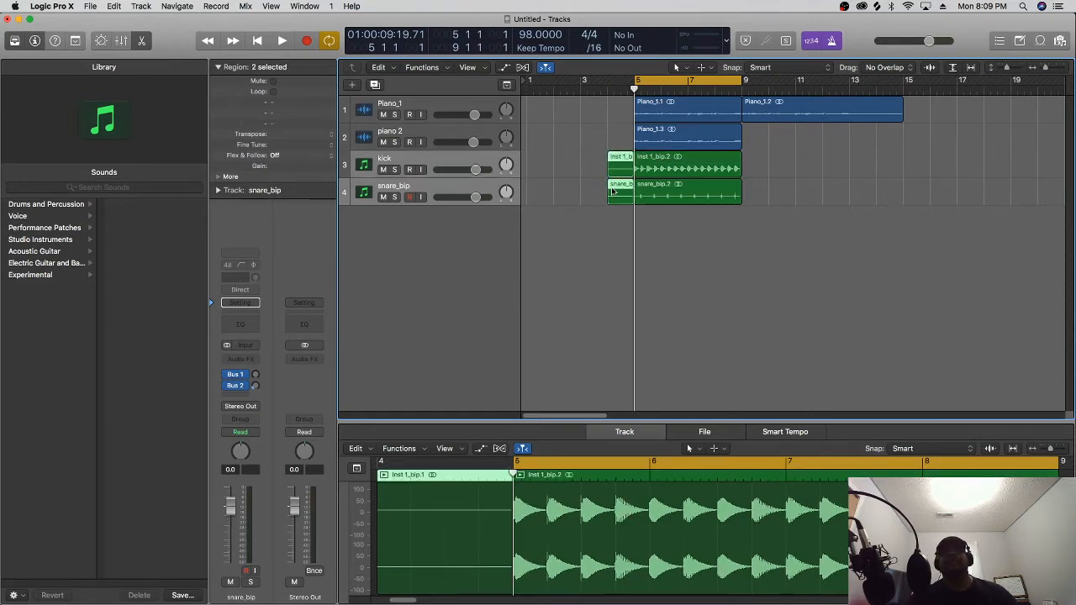
right_click(612, 189)
click(636, 202)
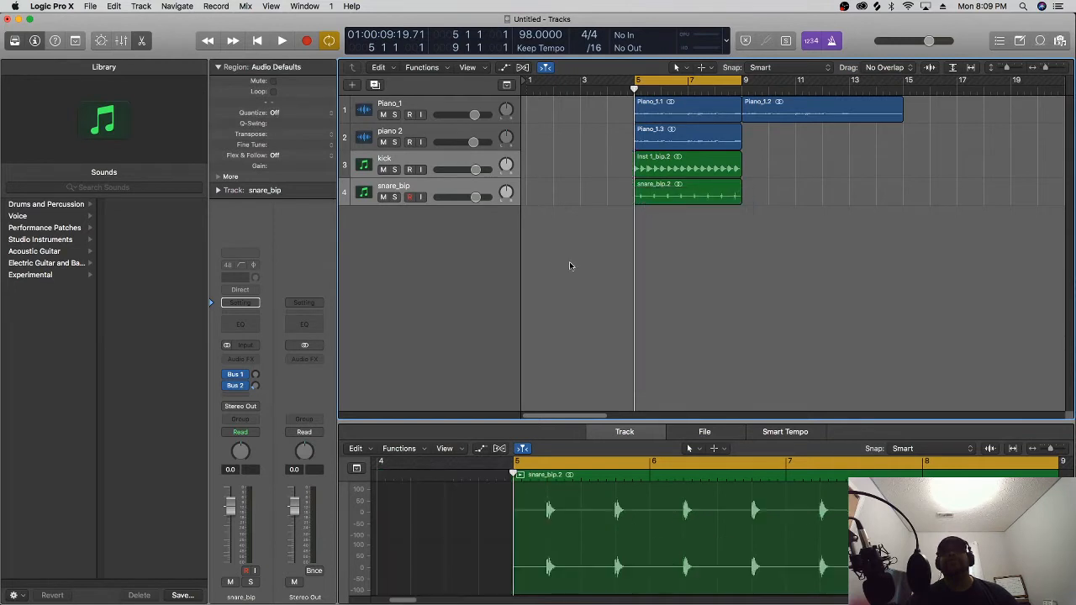
click(479, 314)
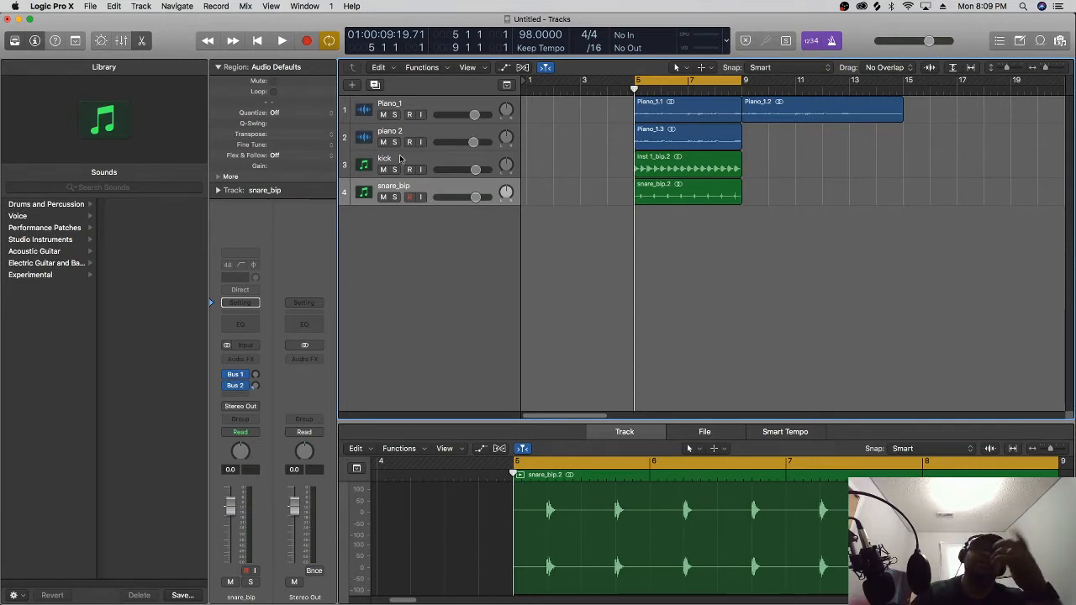
Create a new software instrument track and load Arcade in stereo as its instrument
click(353, 87)
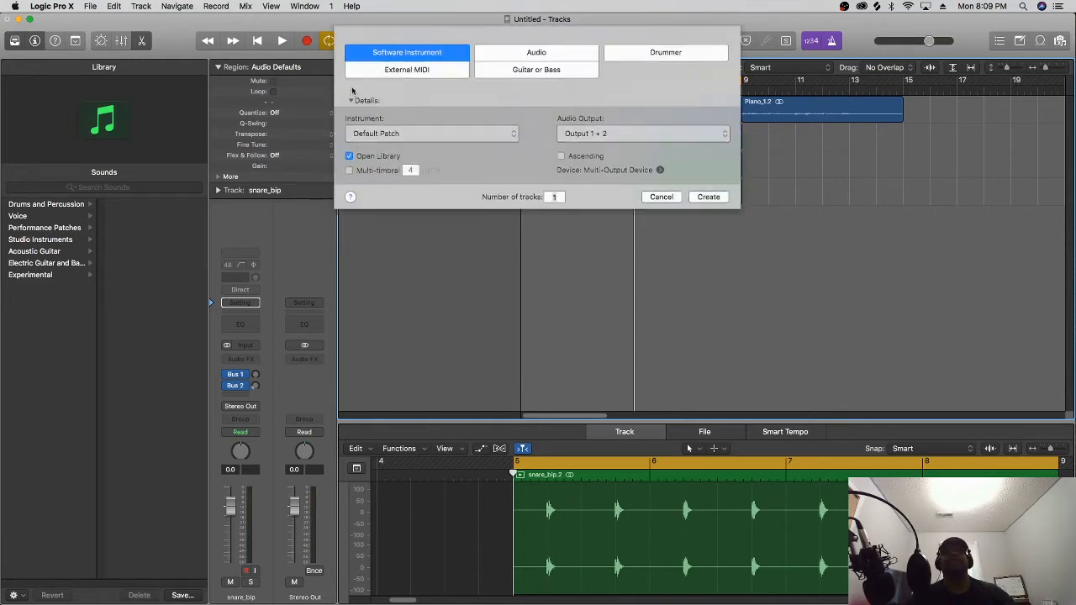
click(708, 197)
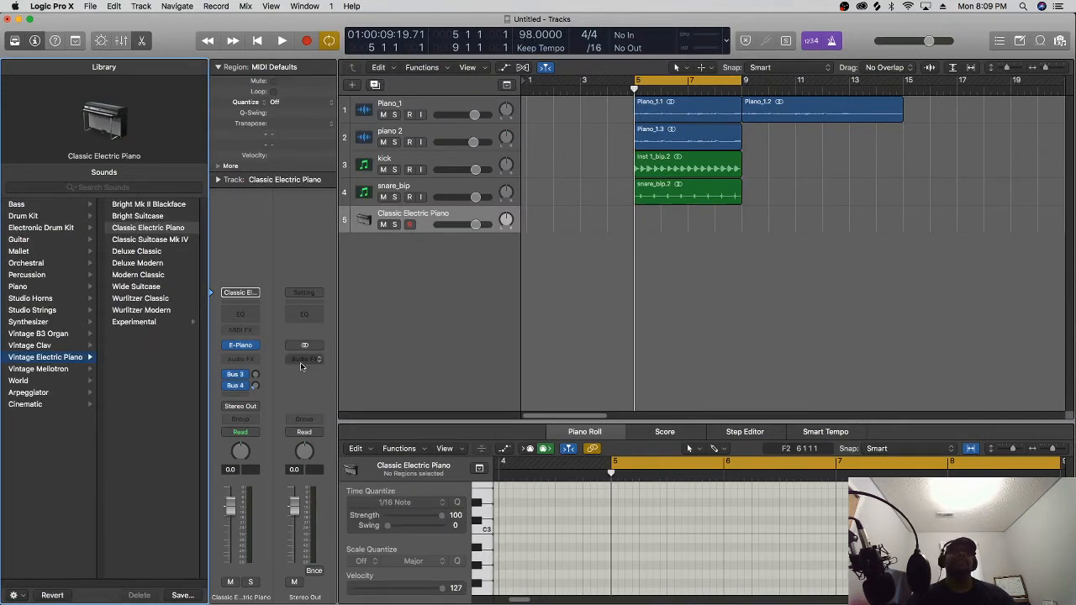
click(256, 345)
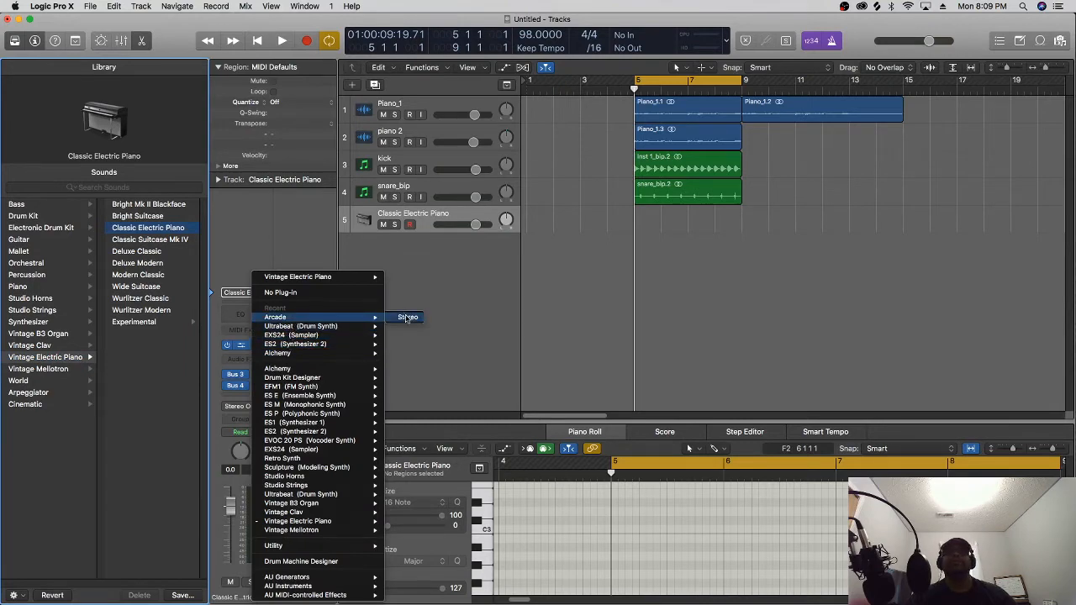
click(407, 317)
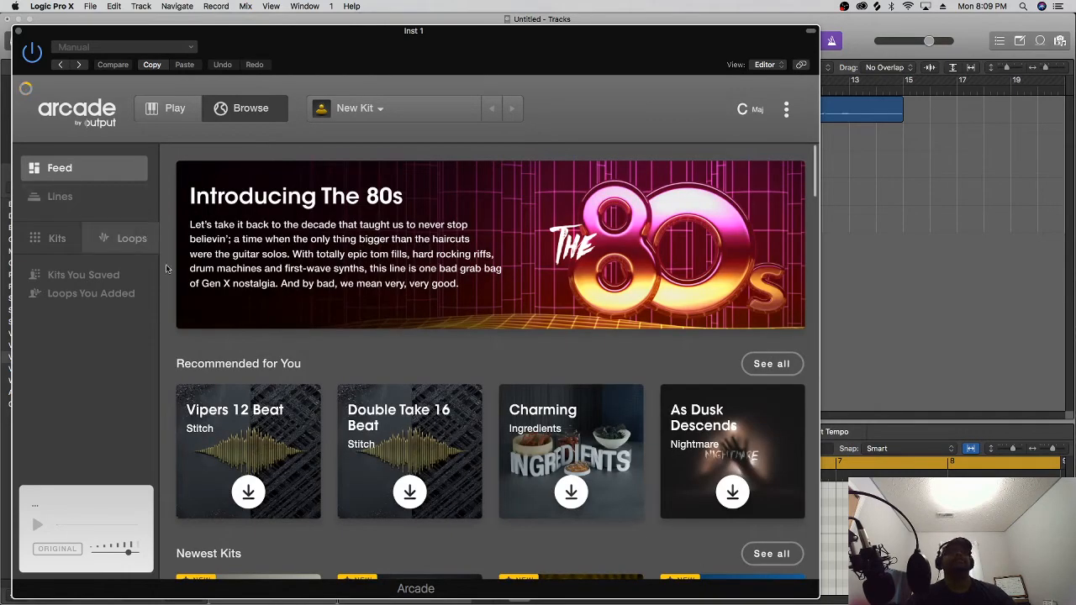
Load the Foley Ritual kit from After Hours in Arcade and open the Yerba Foley Cookie Jar 01 loop for editing
scroll(188, 286, down, 5)
scroll(189, 287, down, 5)
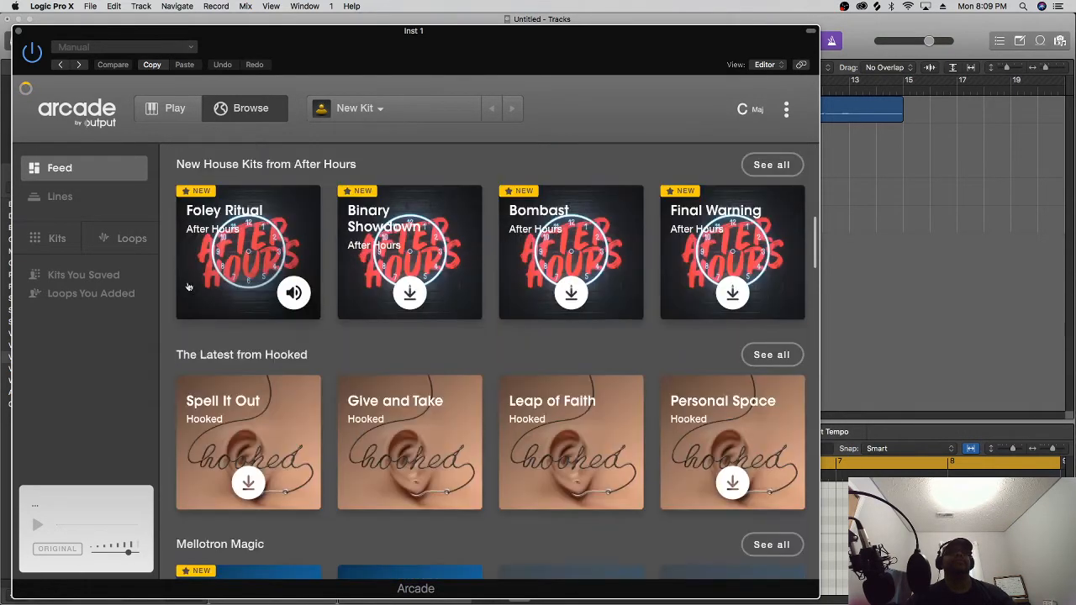
click(254, 301)
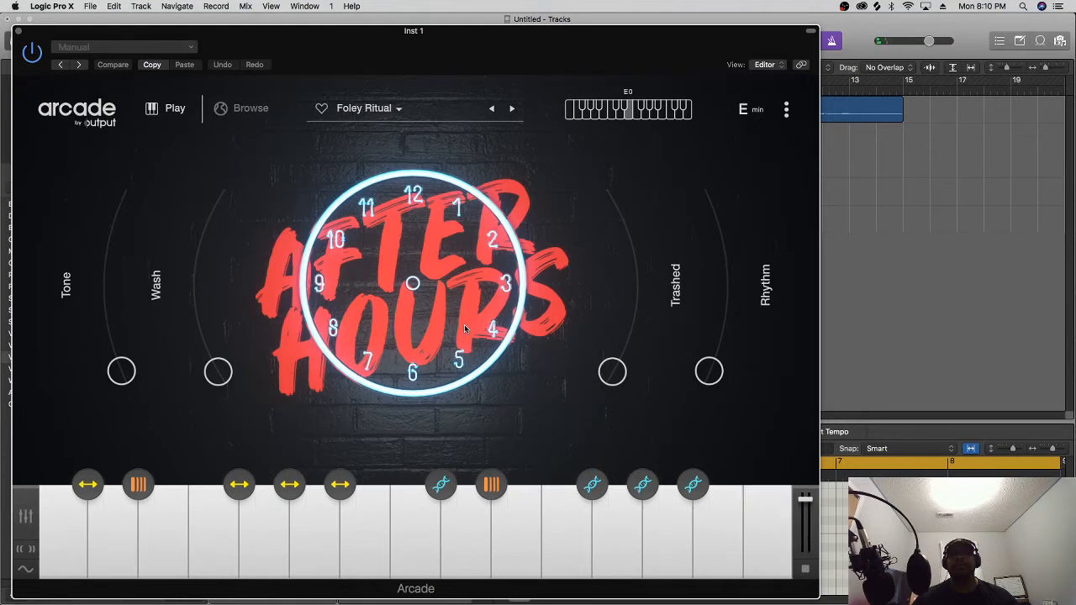
click(767, 571)
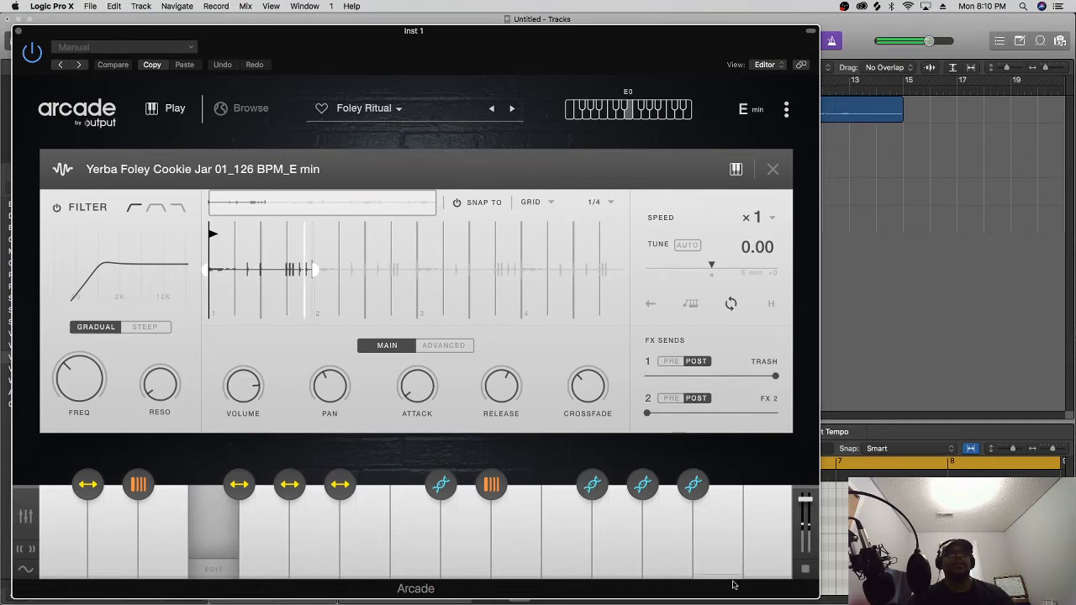
Move the Arcade window clear of the track list and play the cycle from bar 5 to audition the Foley Ritual kit
drag(559, 50, 420, 251)
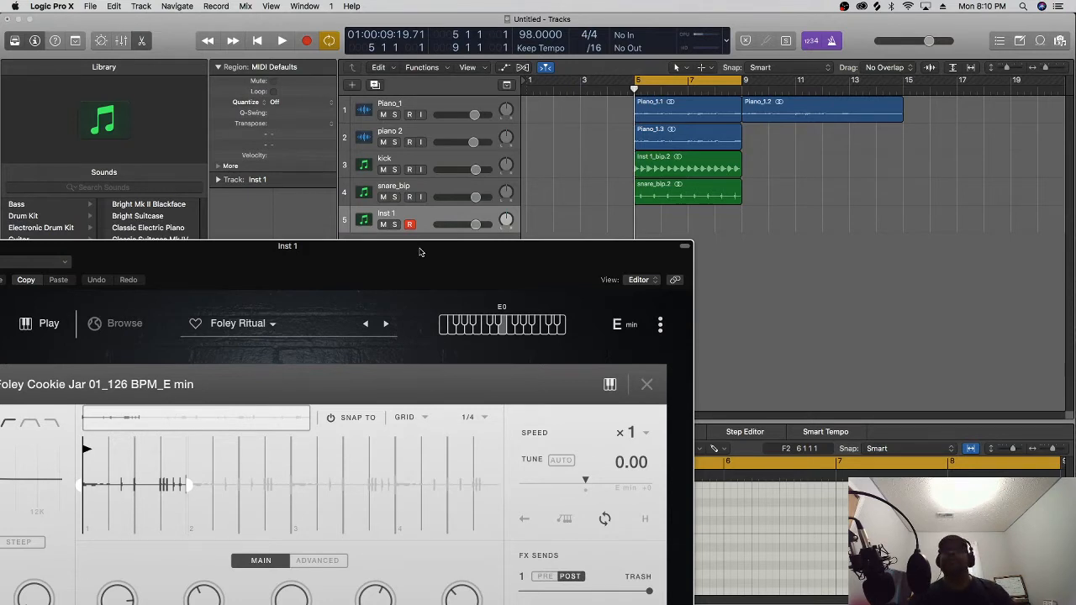
key(space)
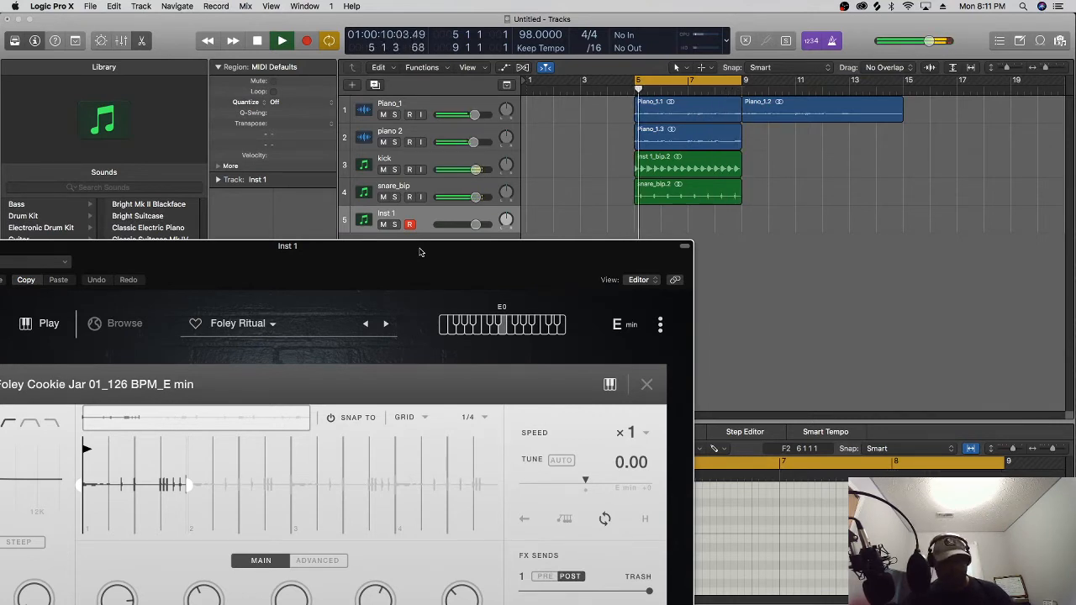
key(space)
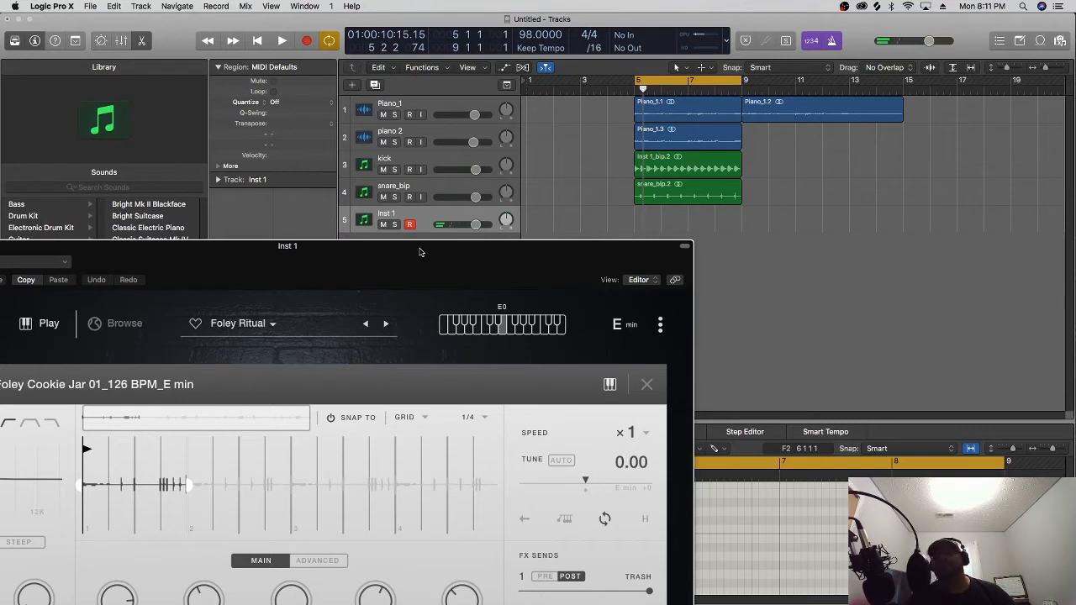
key(Return)
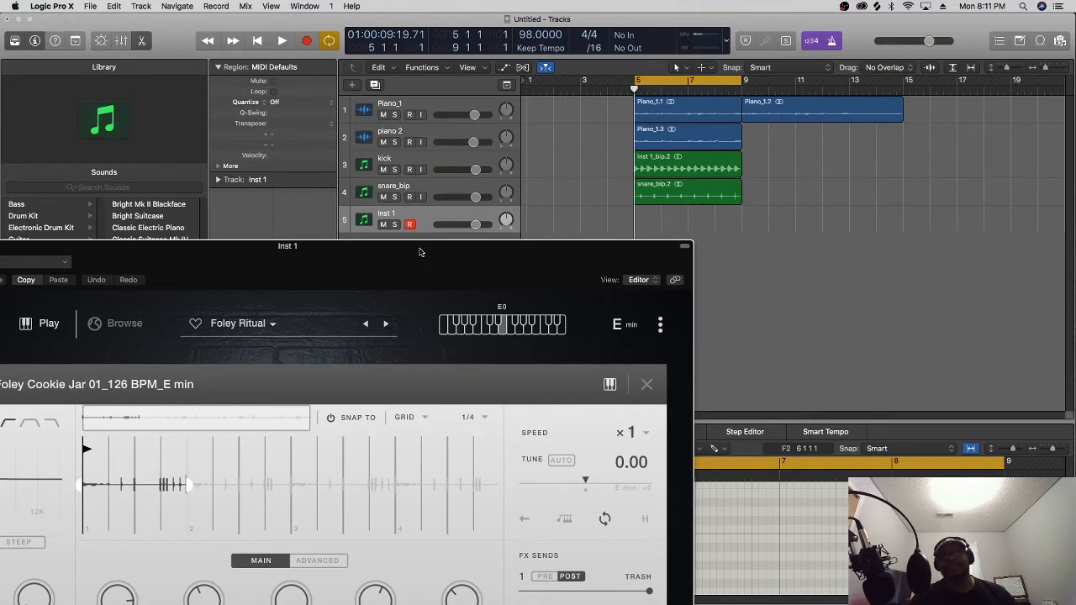
key(space)
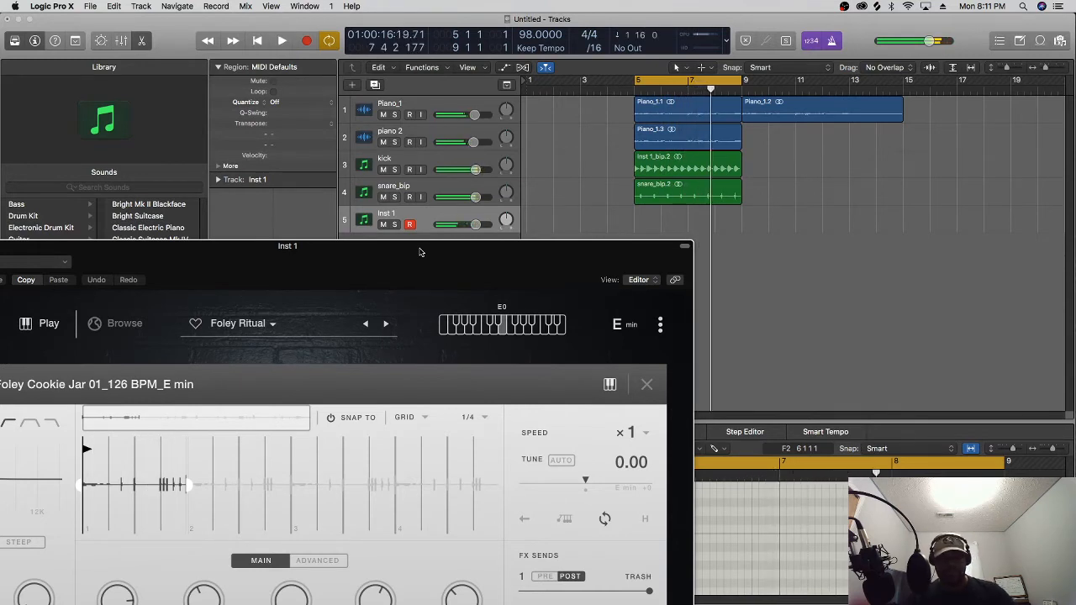
key(r)
key(space)
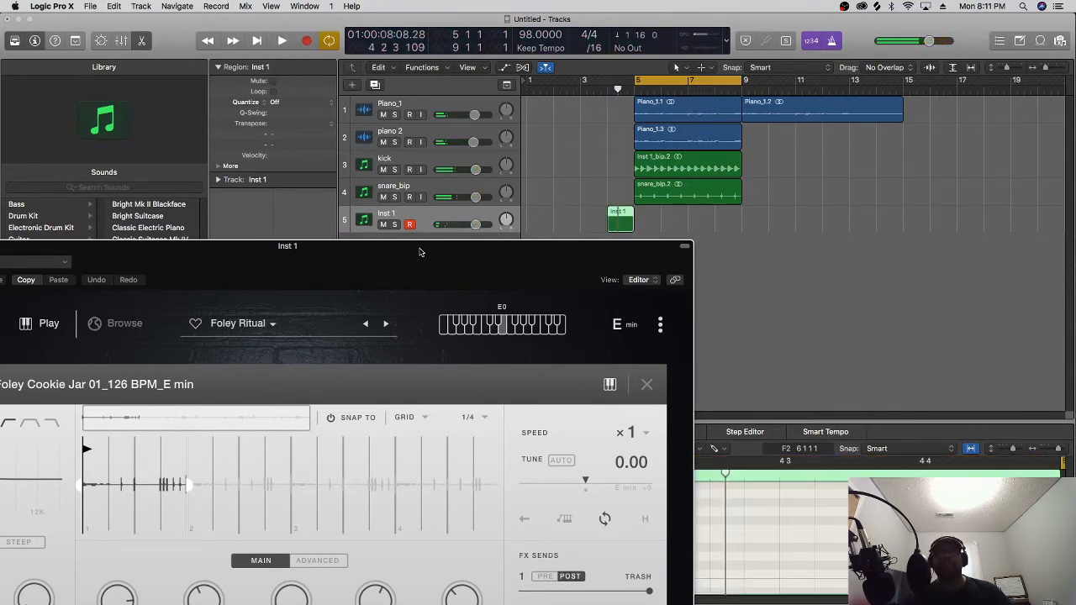
key(Delete)
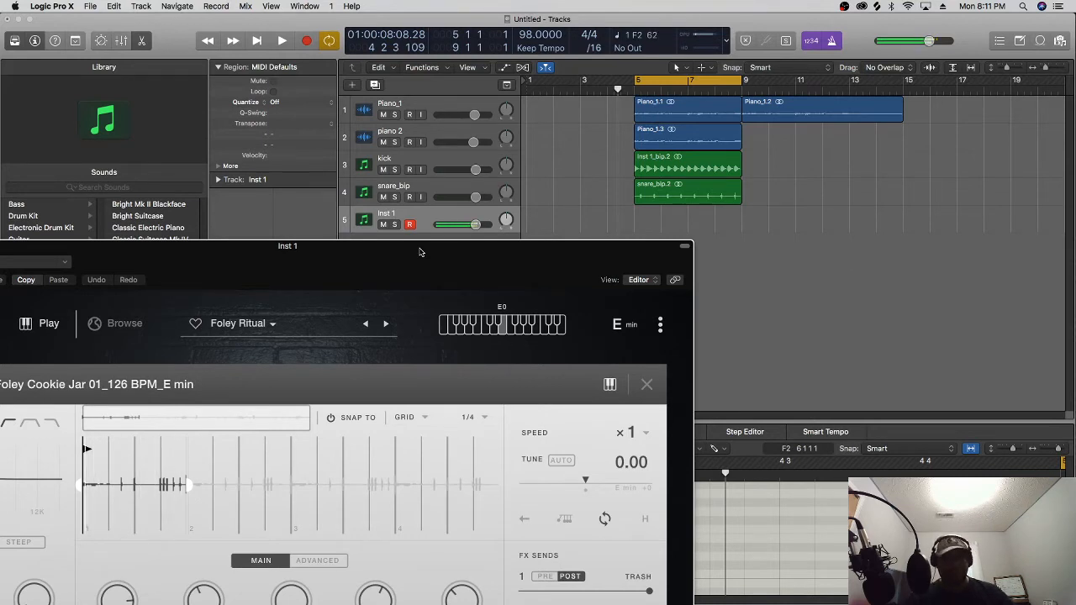
Record the foley loop on the Inst 1 track across the cycle from bar 5 to bar 9
key(r)
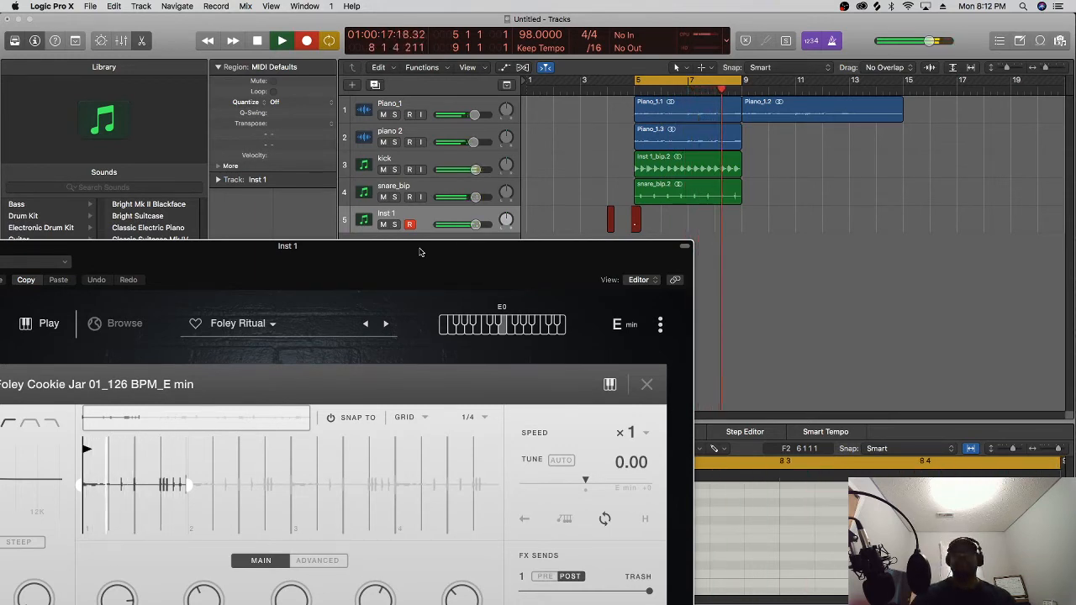
key(space)
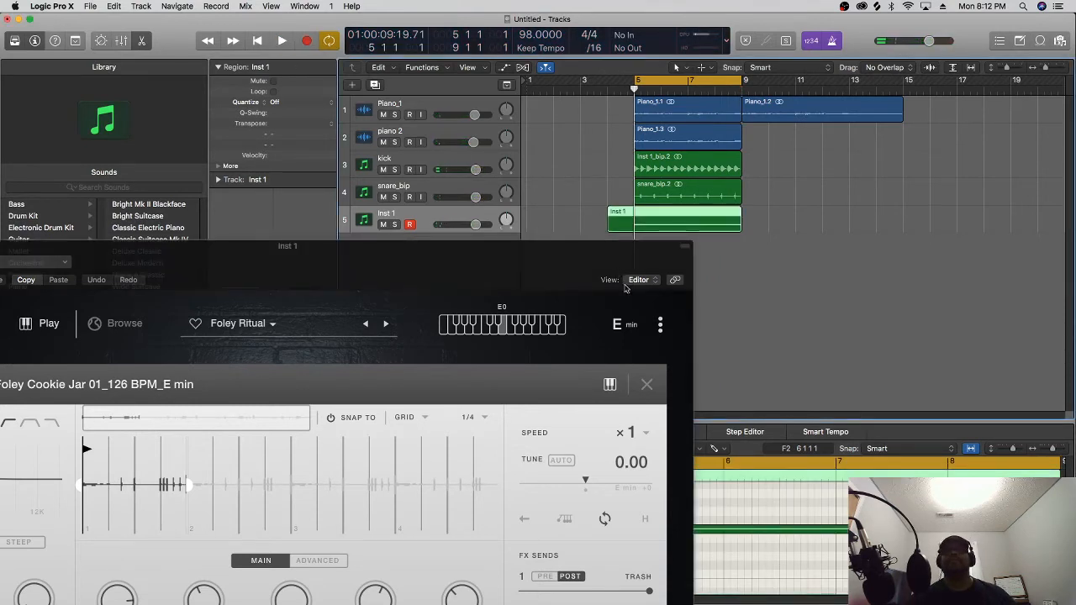
click(750, 502)
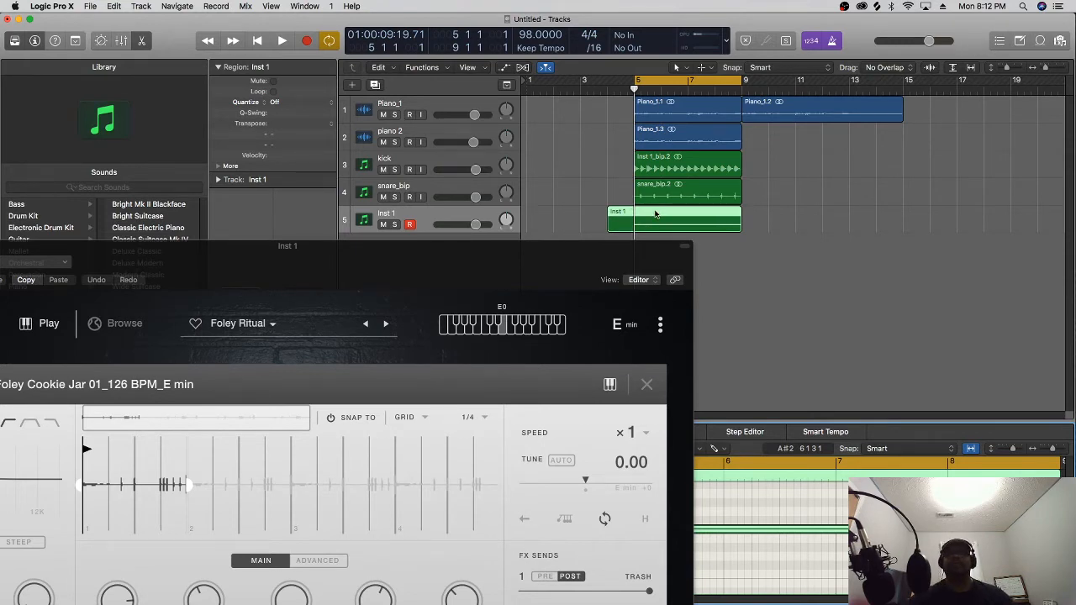
mouse_move(655, 213)
mouse_down()
mouse_move(710, 211)
mouse_move(663, 219)
mouse_up()
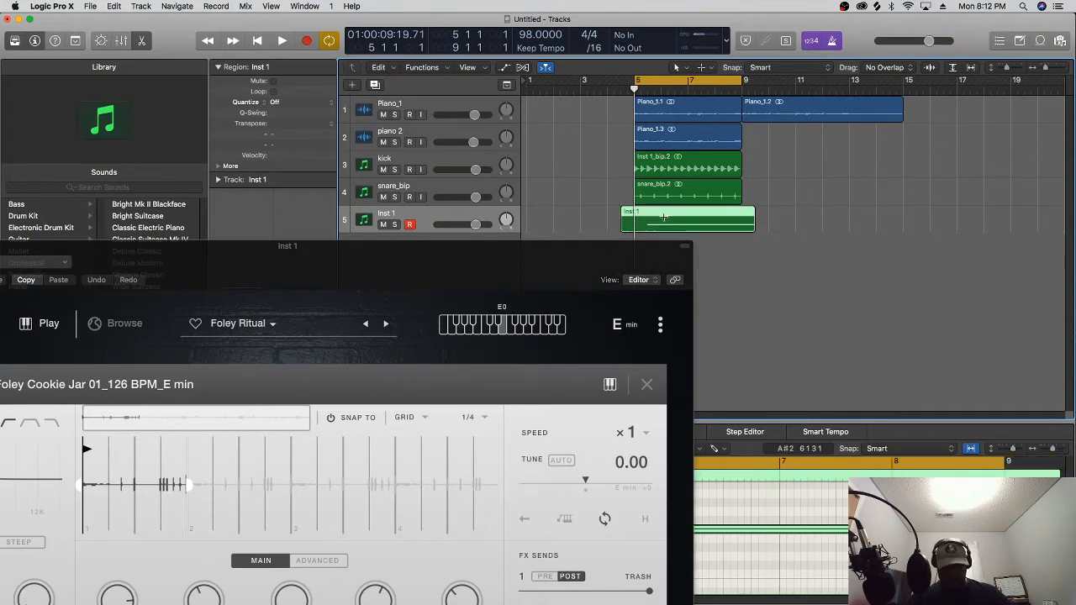
key(super+z)
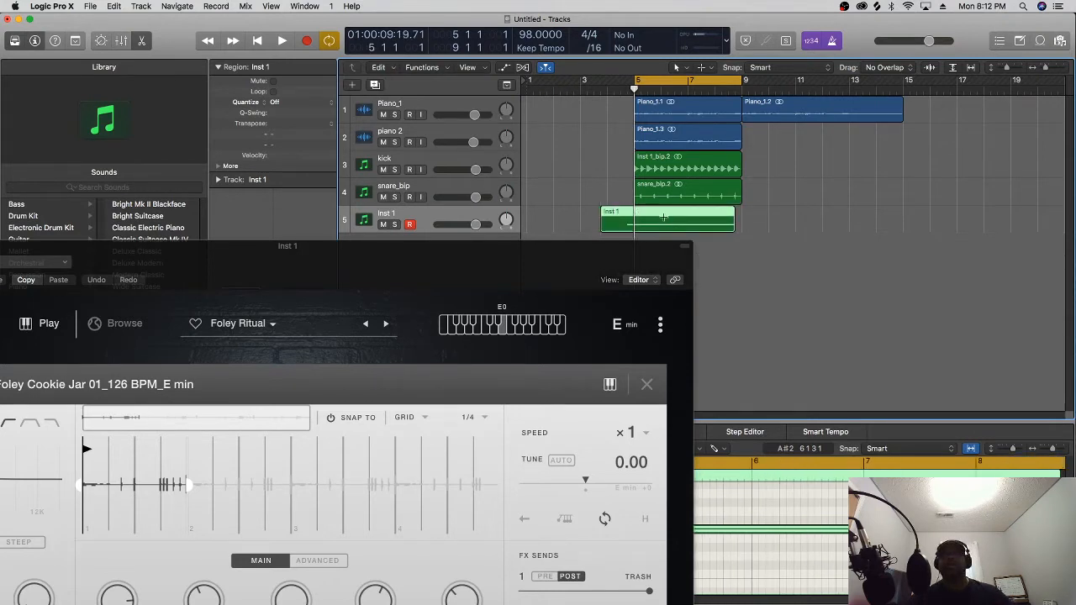
key(super+shift+z)
key(super+z)
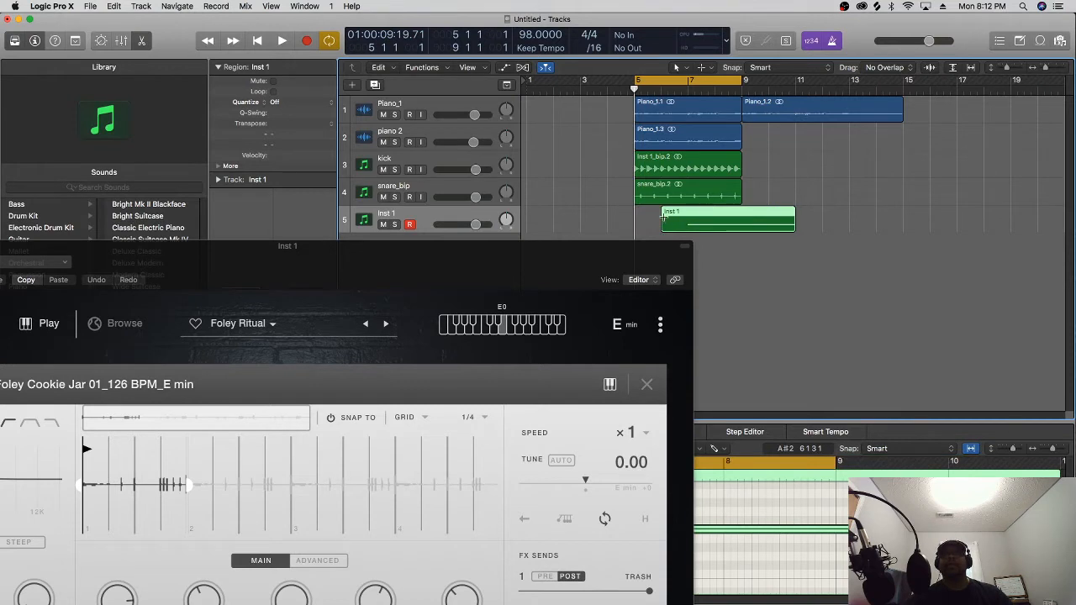
key(super+z)
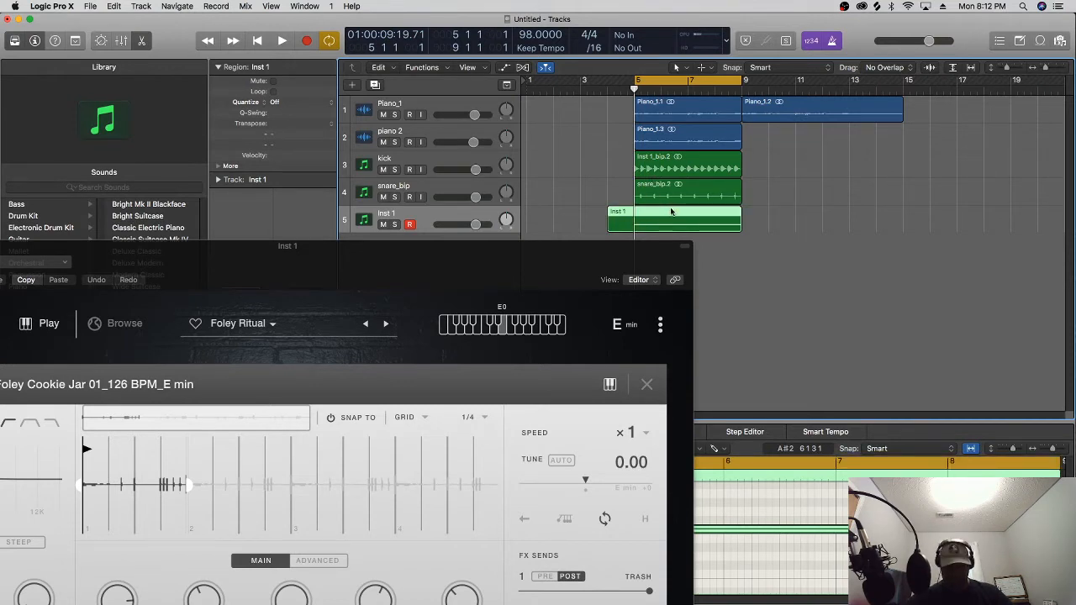
Split the Inst 1 region at bar 5 and delete the empty piece before it
key(super+t)
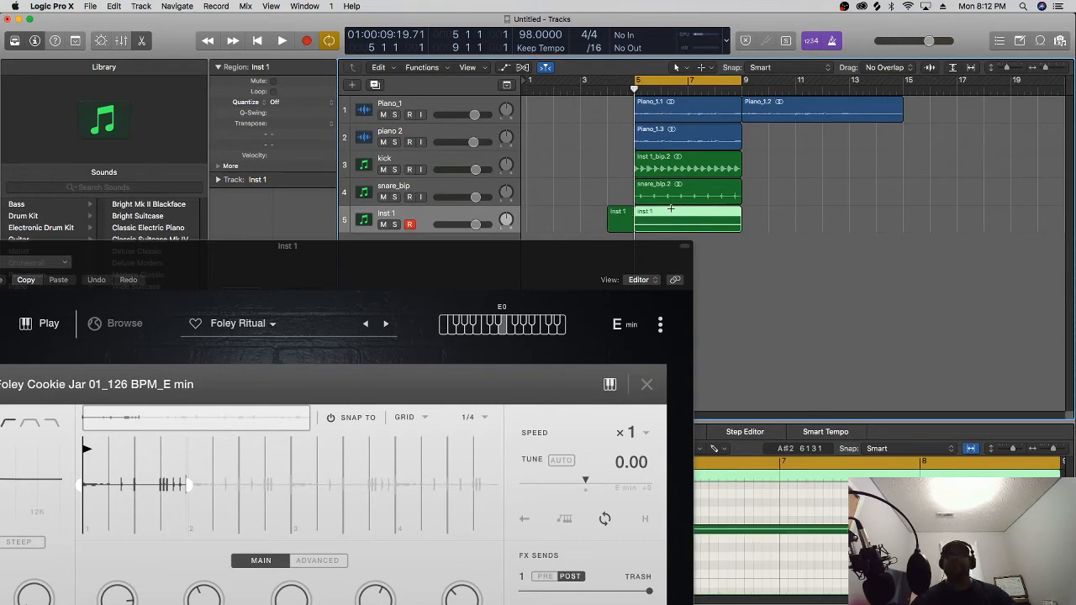
click(626, 223)
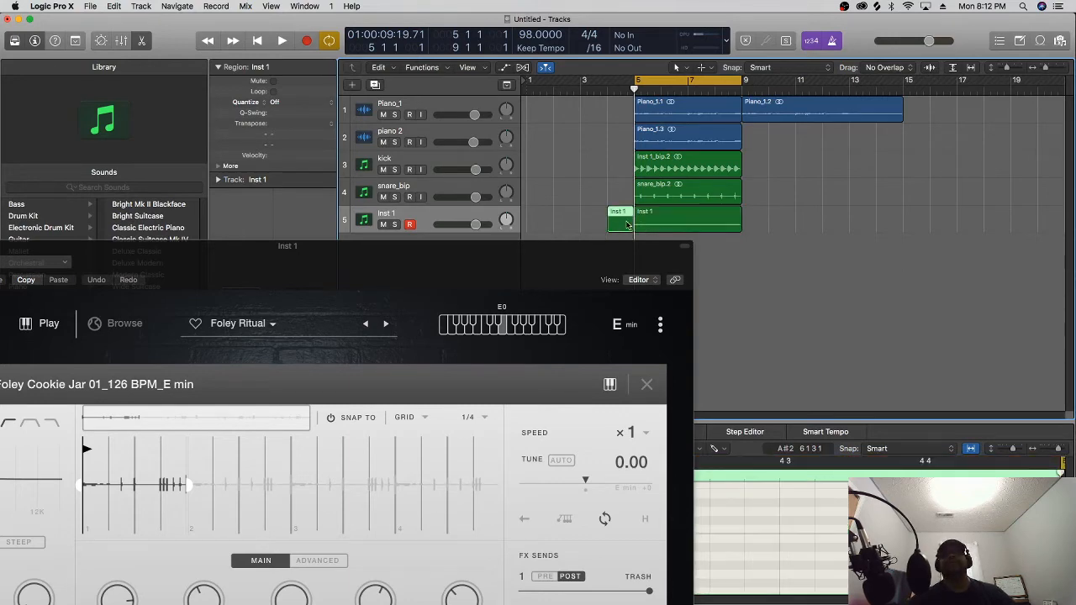
right_click(626, 223)
click(649, 236)
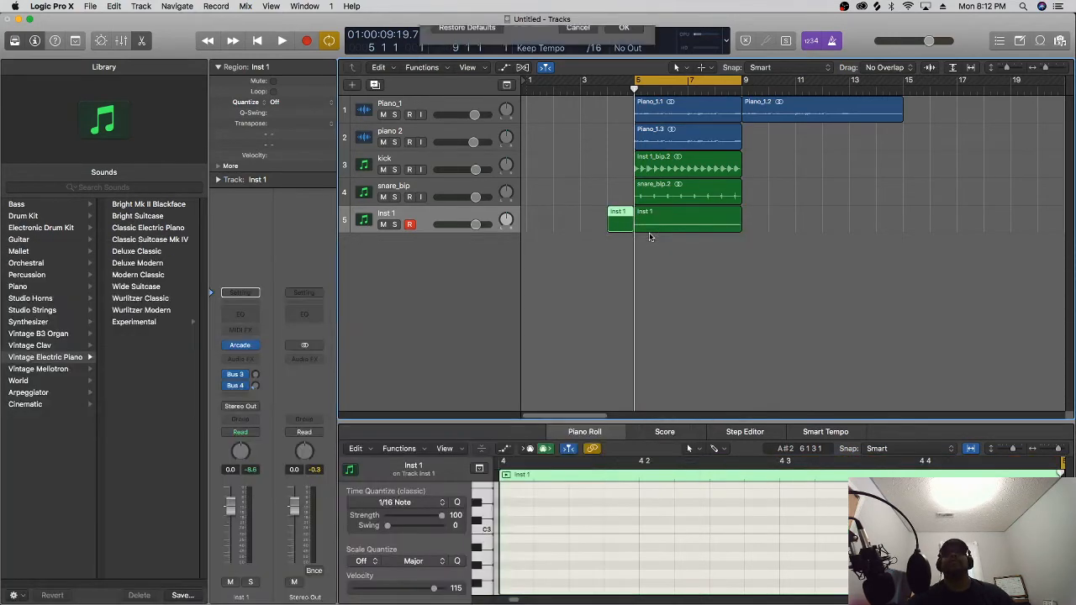
click(622, 230)
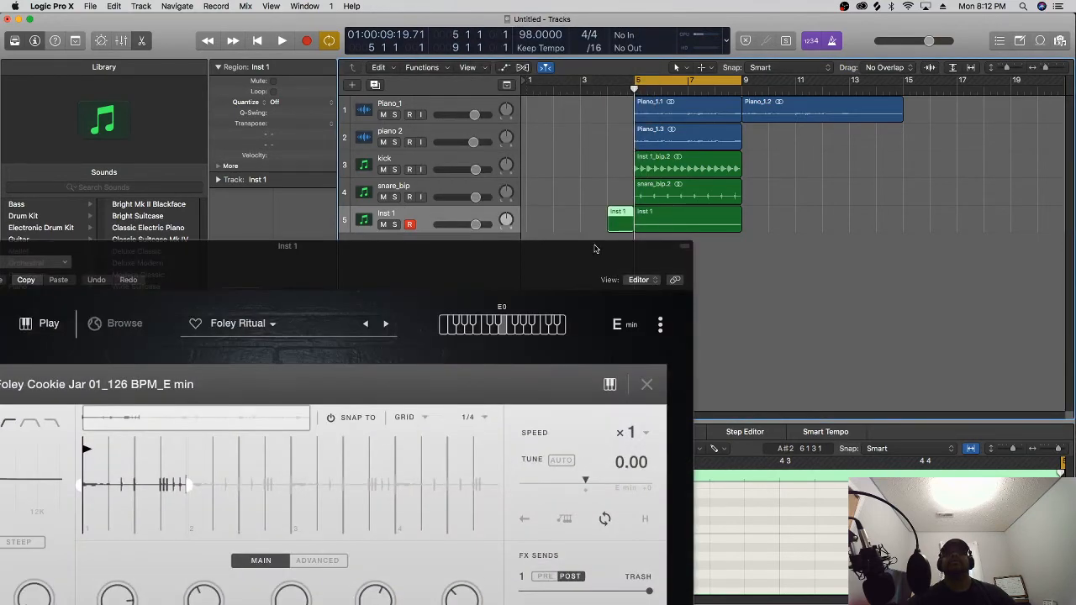
right_click(619, 219)
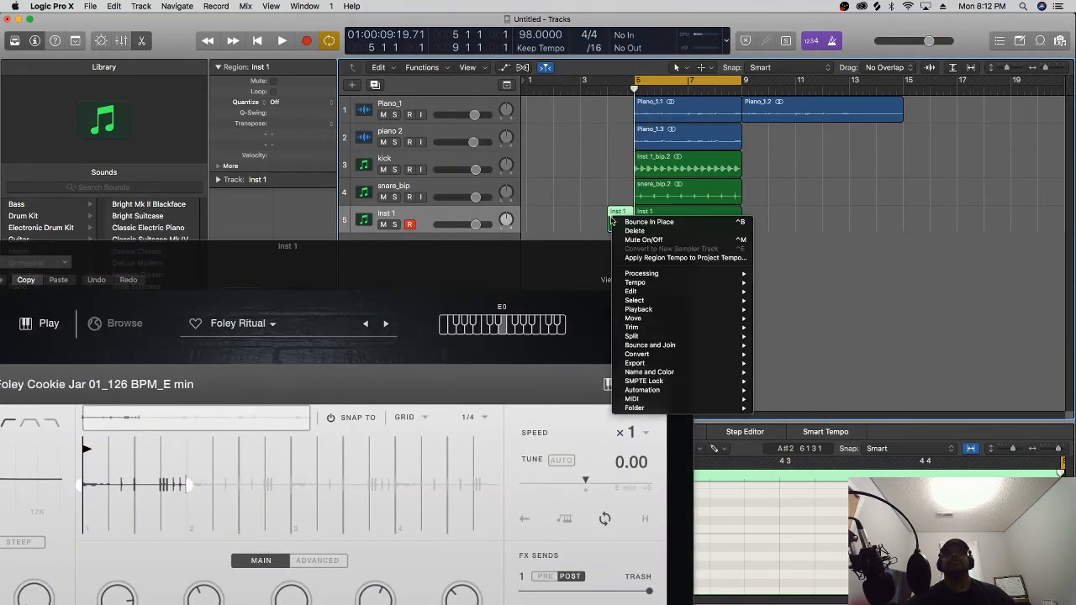
click(634, 231)
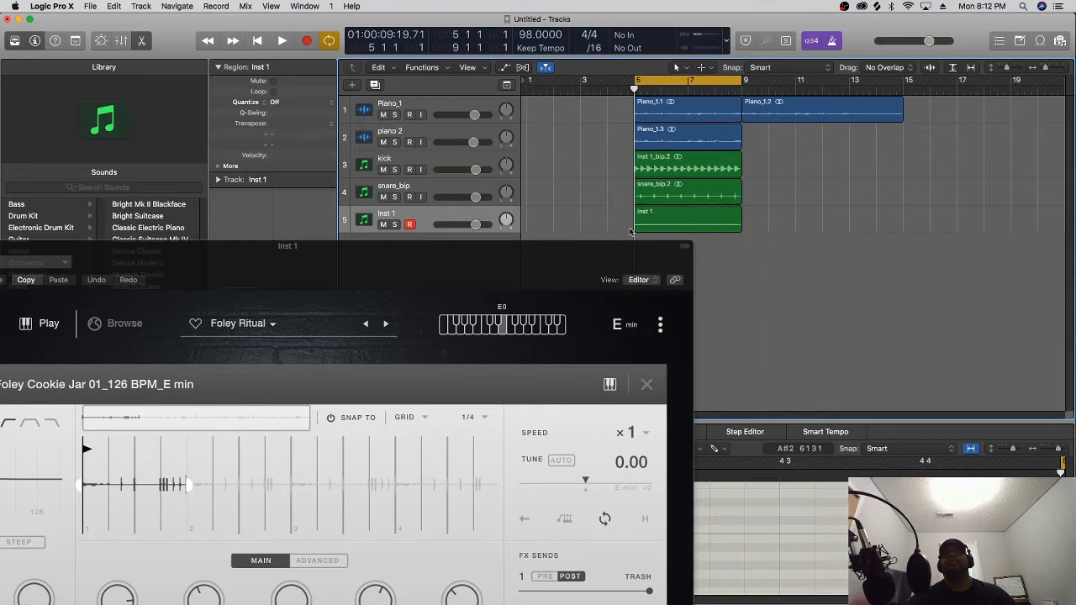
Bounce the Inst 1 foley region in place to a new track, with all its notes selected and the source region muted
click(671, 217)
drag(576, 264, 357, 314)
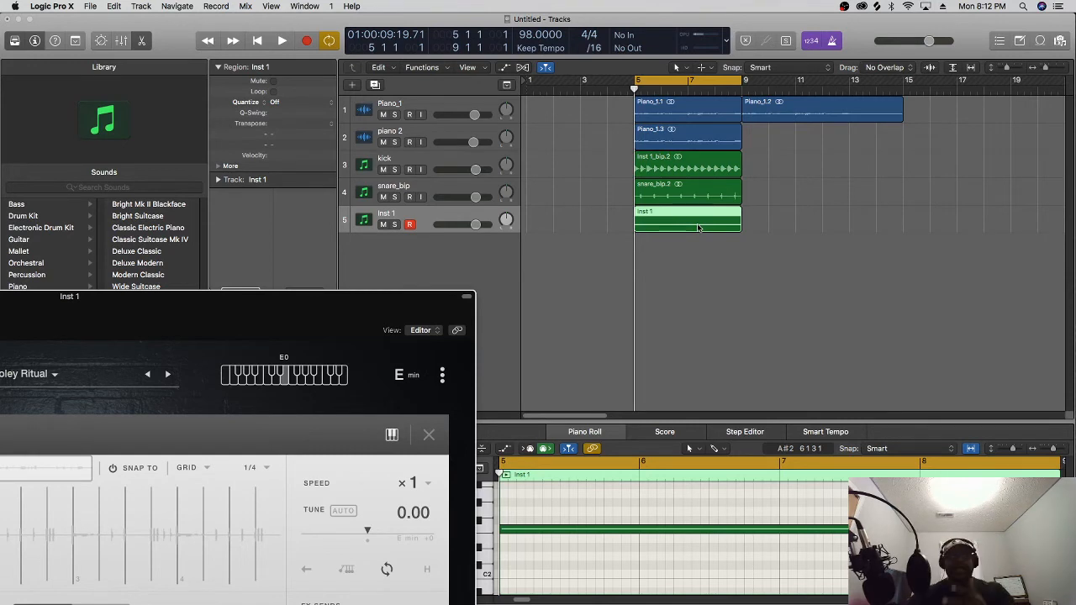
right_click(698, 217)
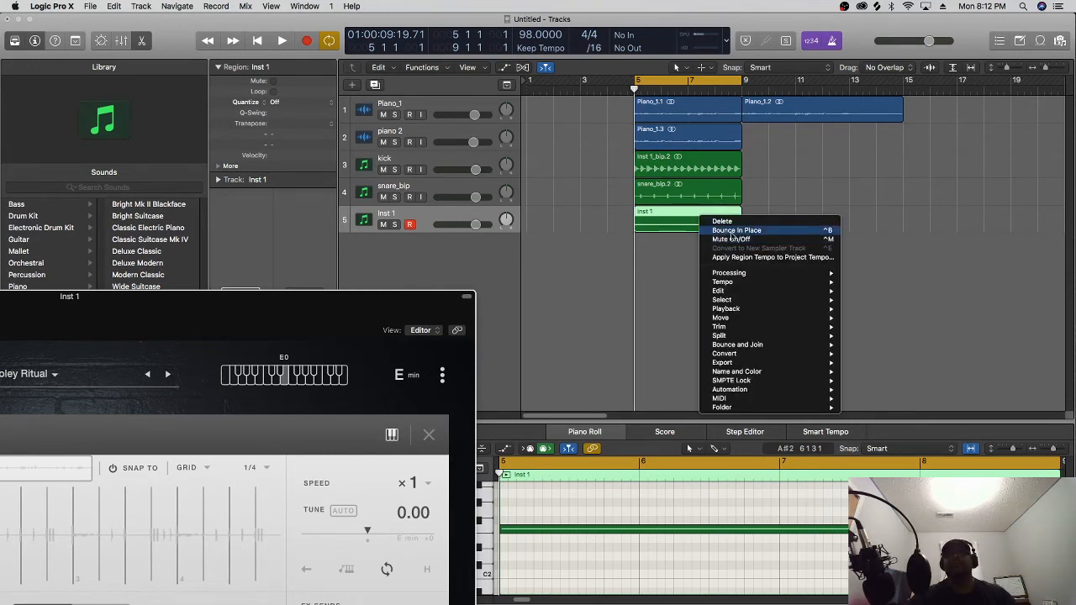
click(732, 231)
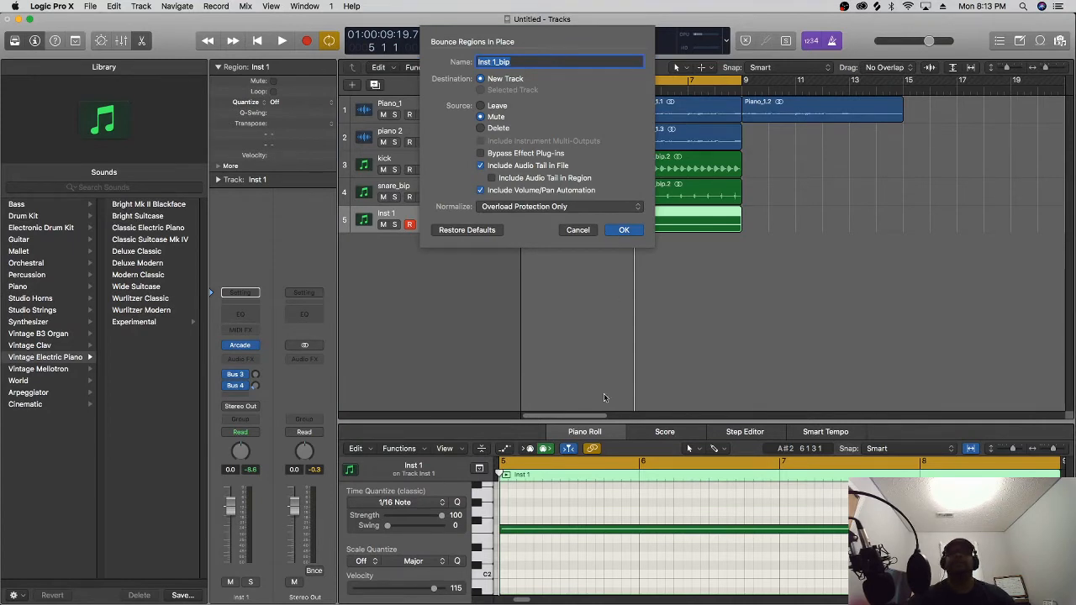
click(580, 230)
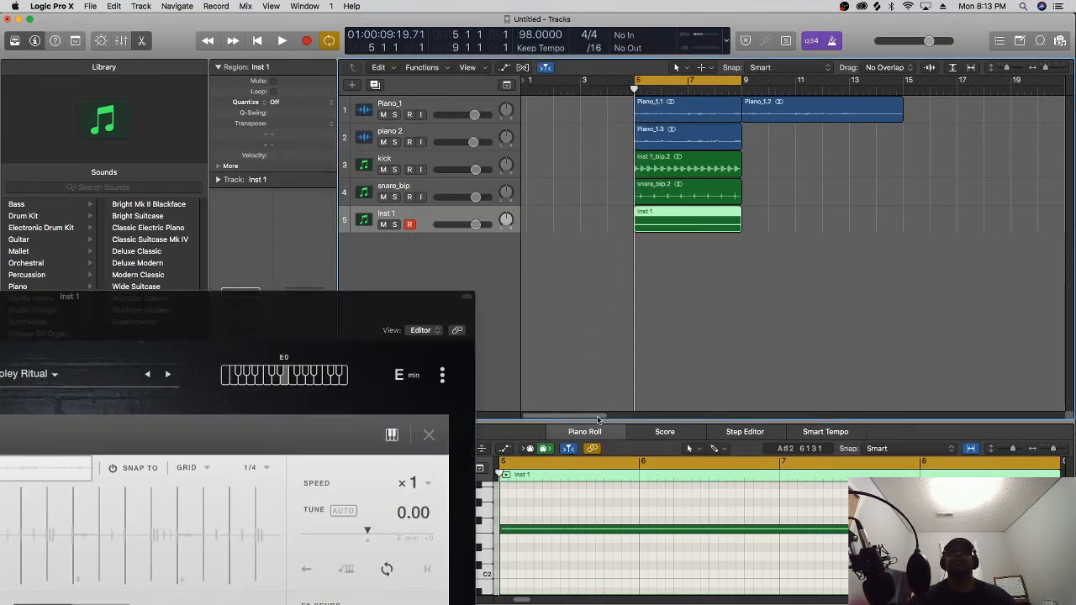
click(583, 489)
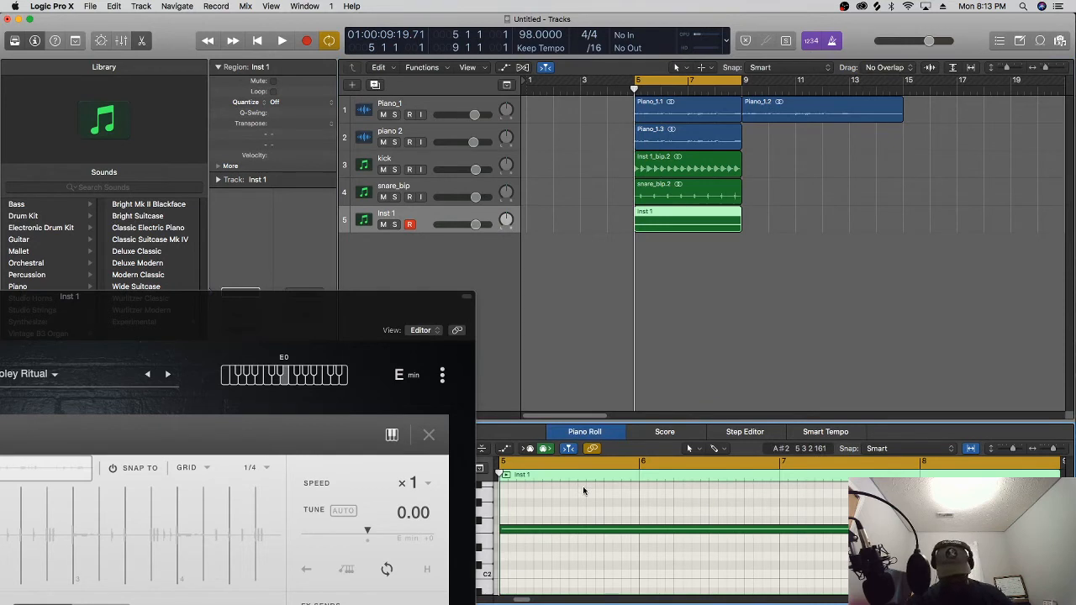
key(super+a)
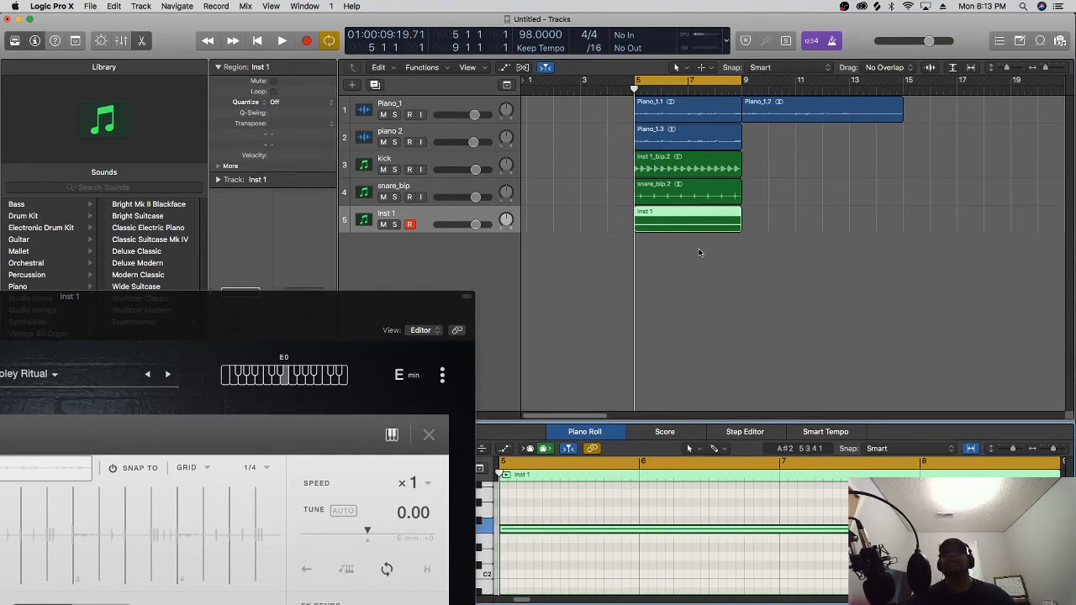
right_click(701, 218)
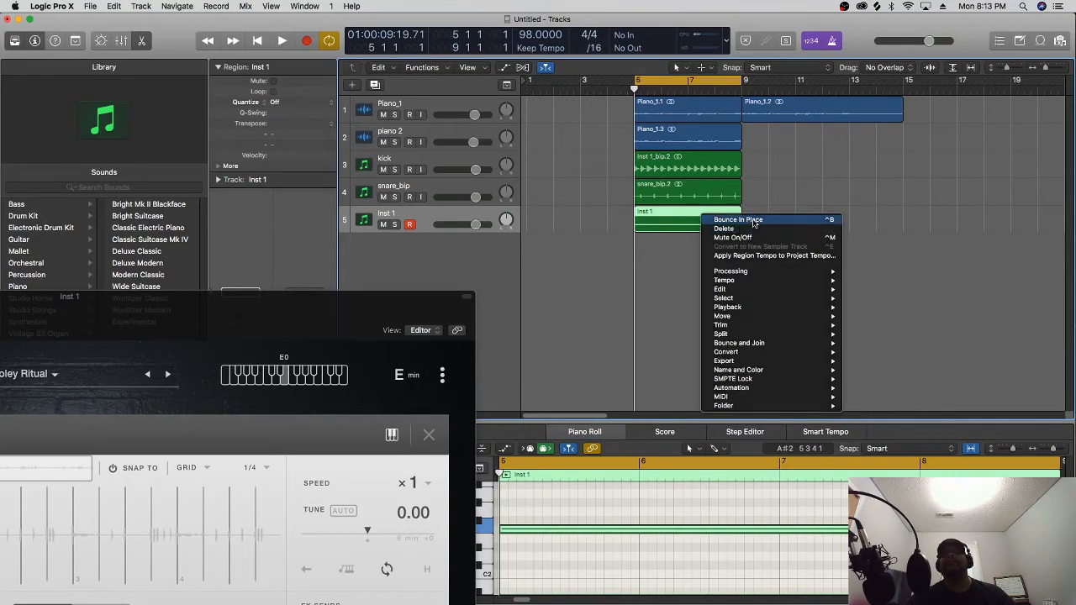
click(754, 220)
click(624, 230)
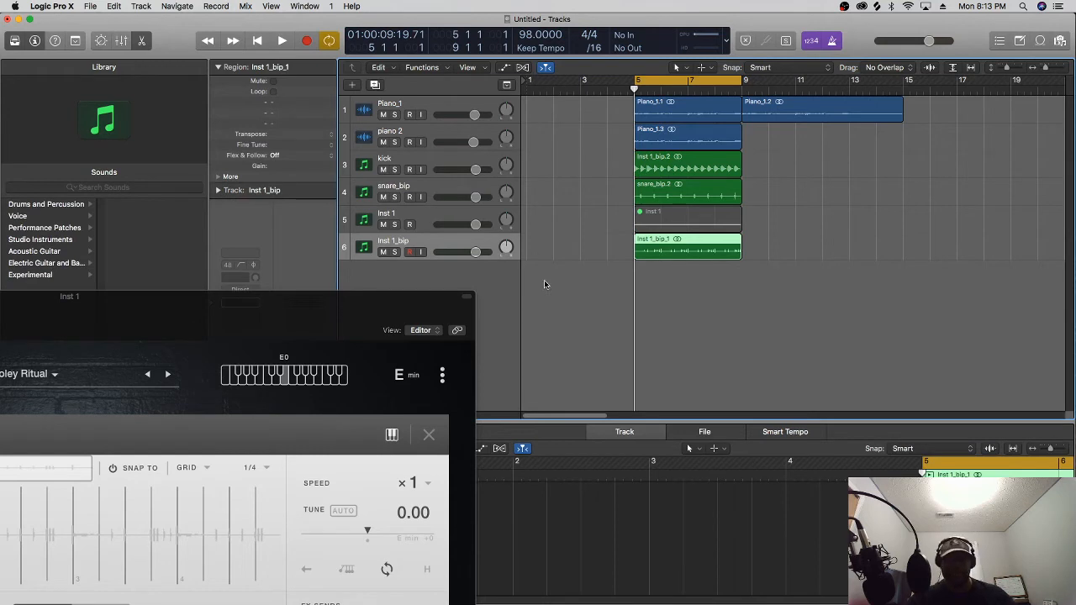
Play the cycle from bar 5 to check the bounced foley audio against the piano, kick and snare
key(Return)
key(space)
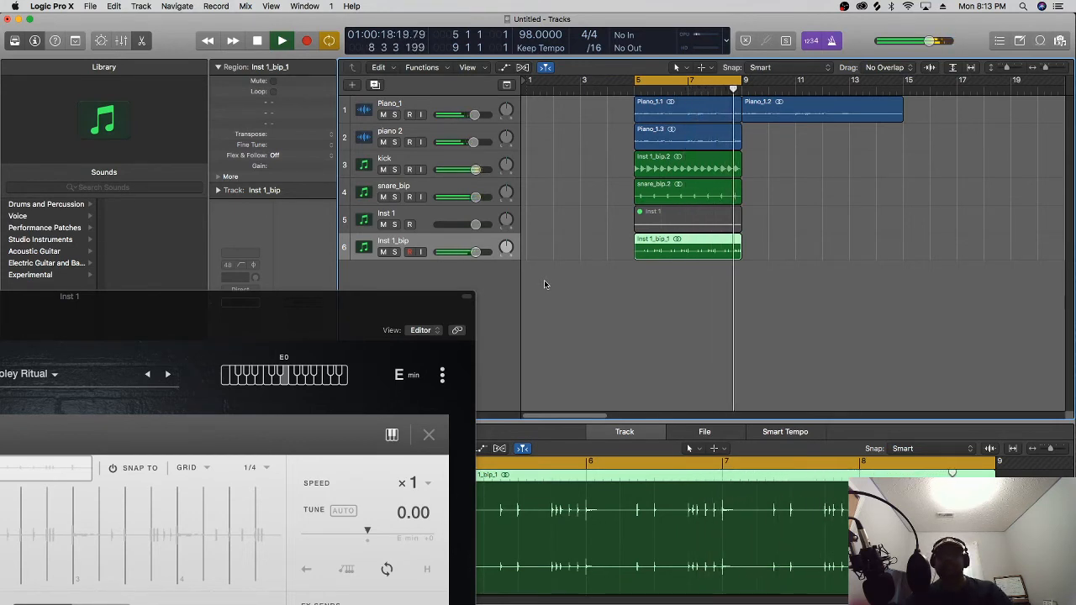
key(space)
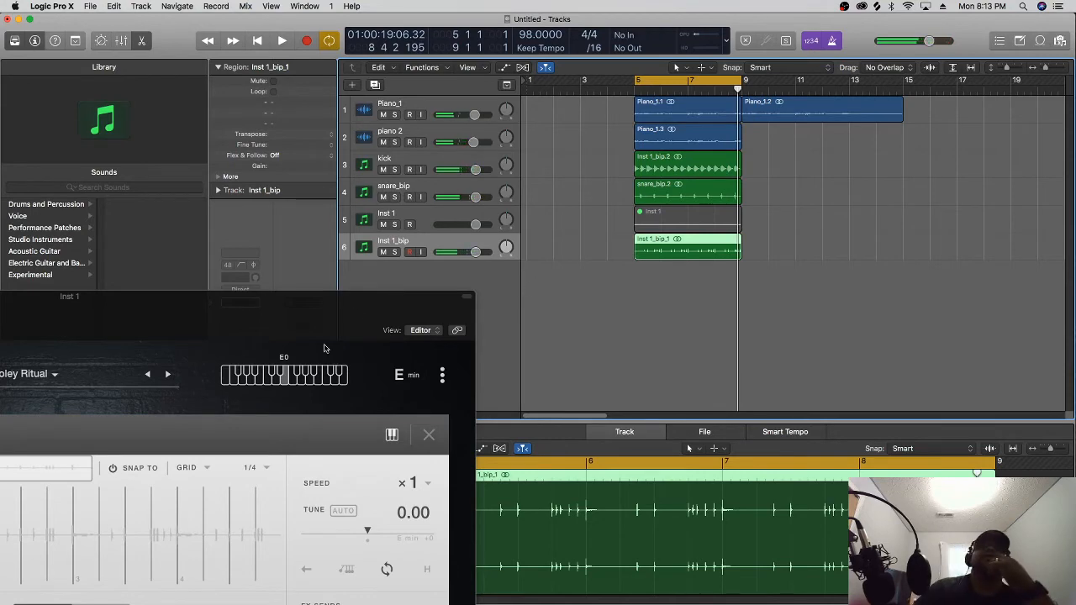
Delete the bounced Inst 1_bip track and unmute the original Inst 1 region
drag(355, 311, 435, 208)
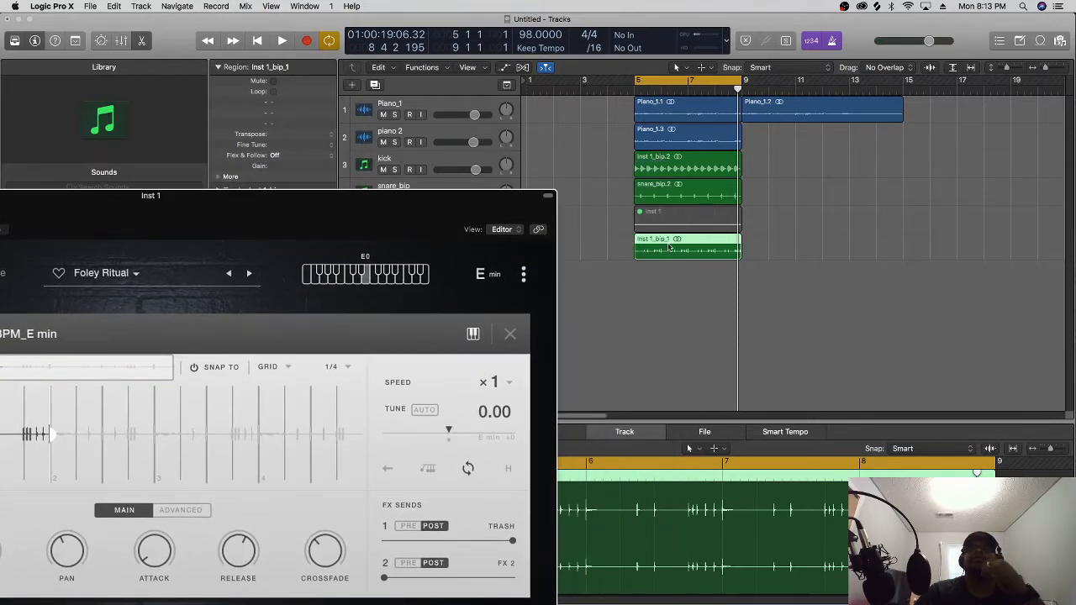
drag(428, 215, 318, 253)
right_click(436, 246)
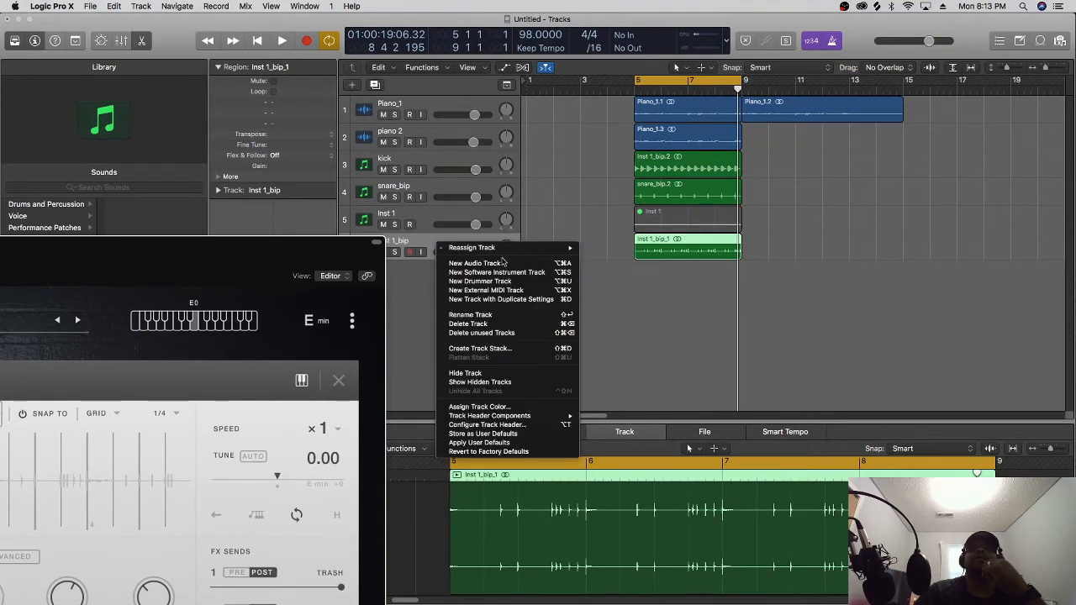
click(496, 325)
click(604, 210)
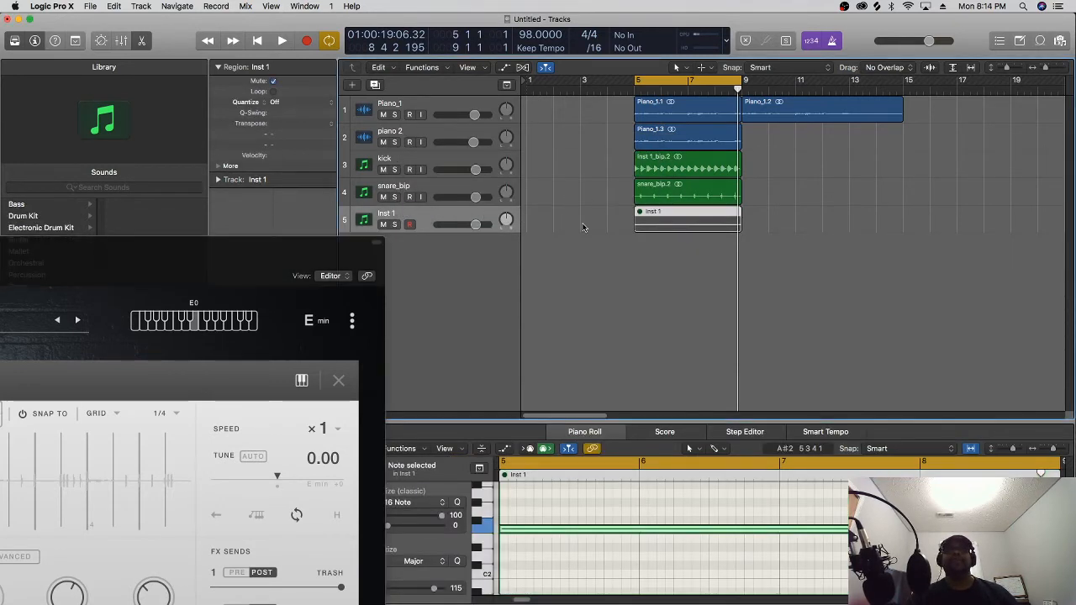
right_click(657, 214)
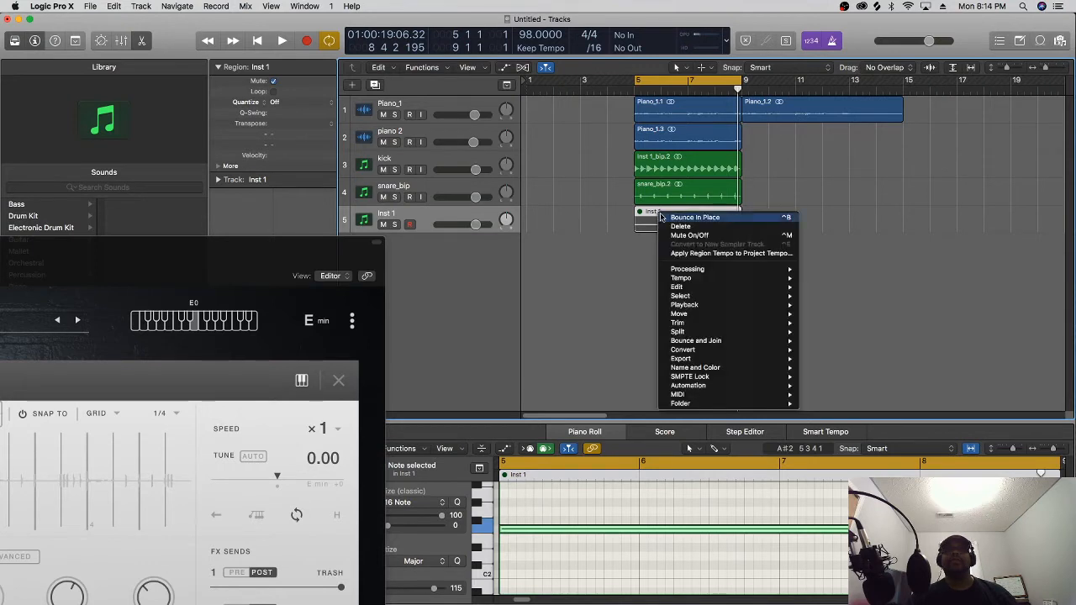
click(672, 235)
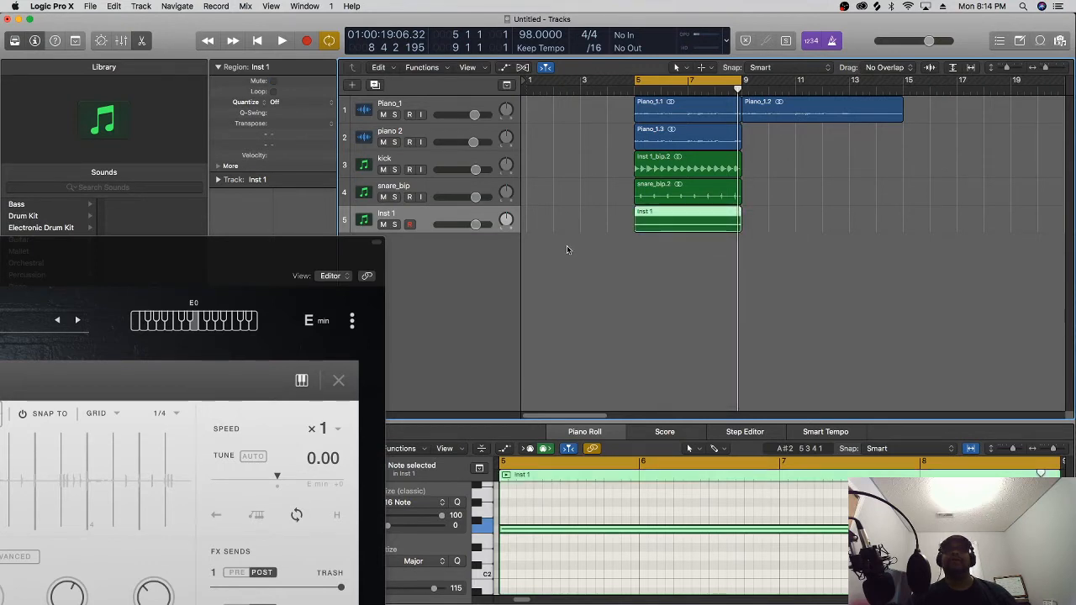
Set the Arcade session key to F Maj
click(322, 324)
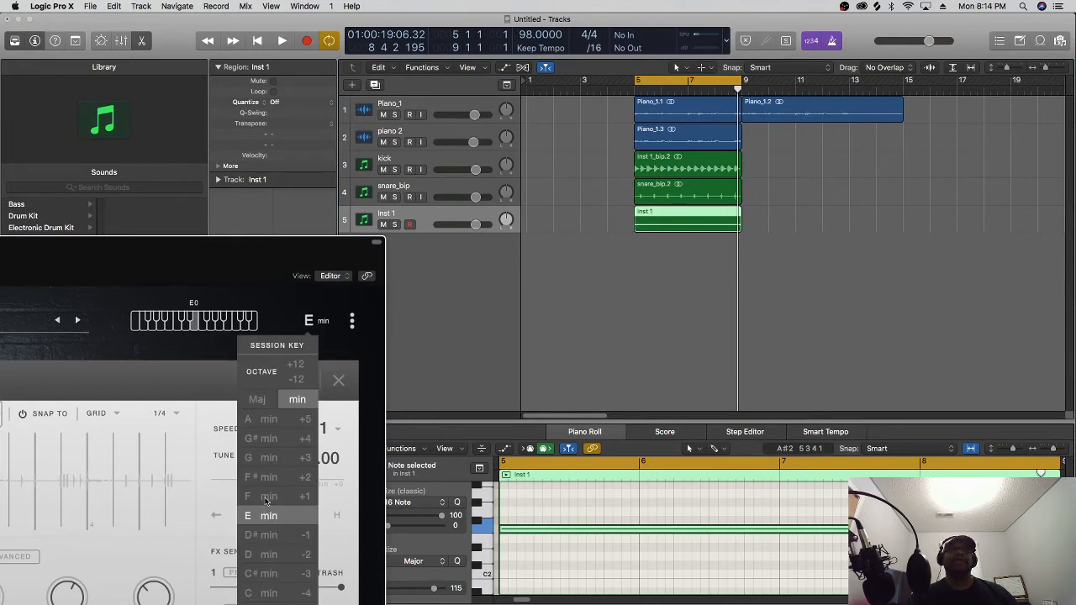
click(259, 399)
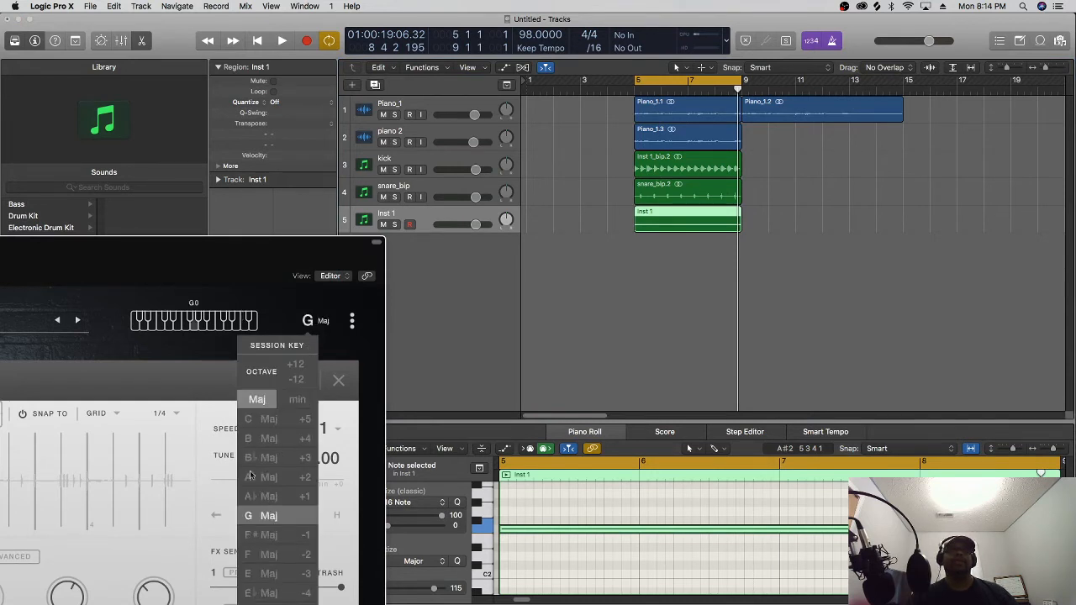
click(259, 555)
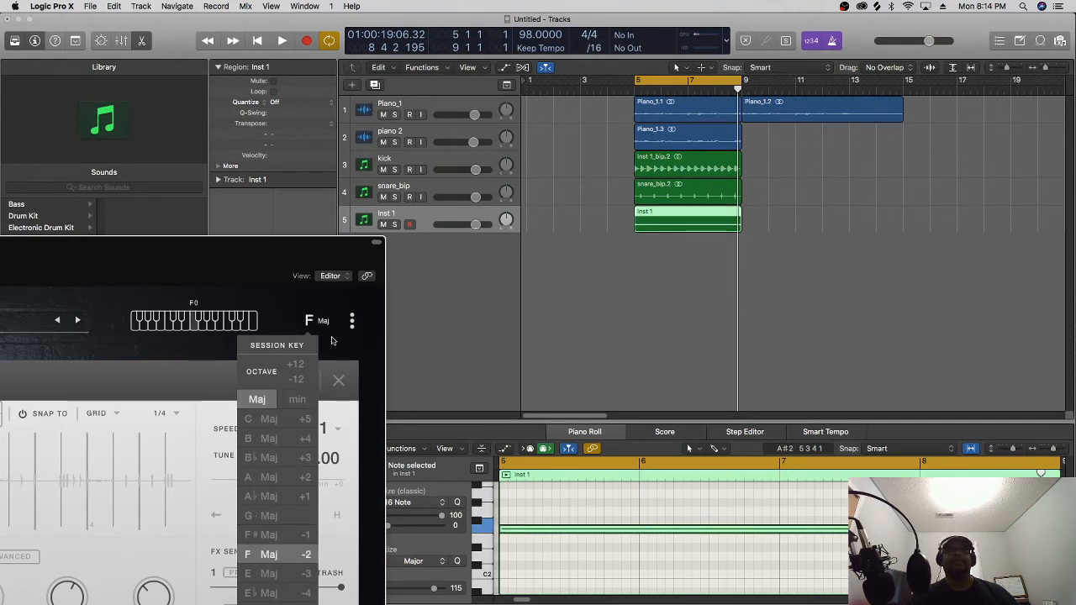
Play the cycle to check the Inst 1 foley loop in the new key against the piano, kick and snare
click(332, 341)
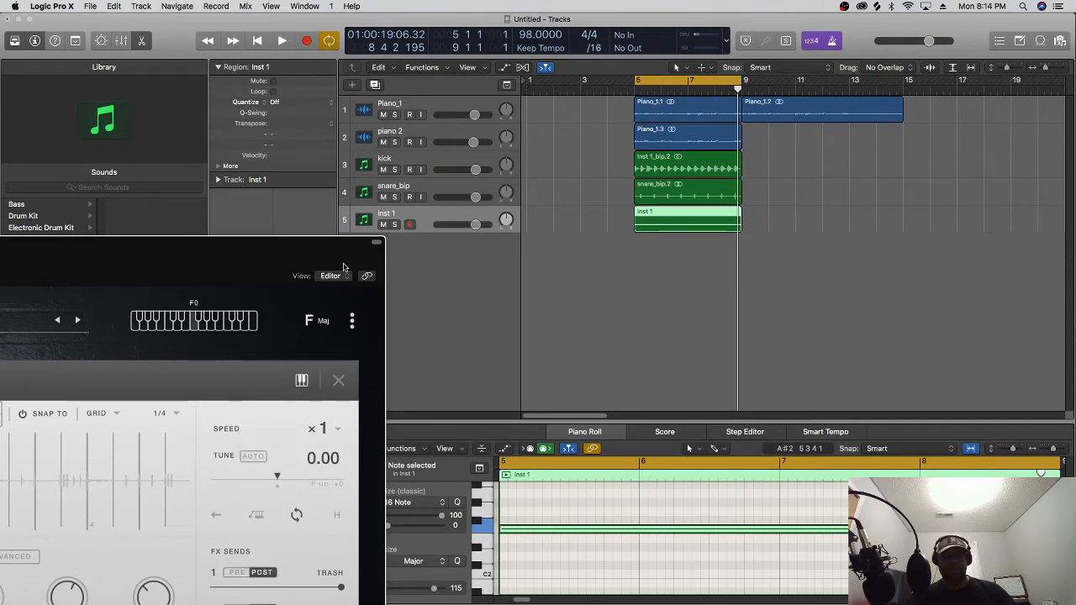
key(space)
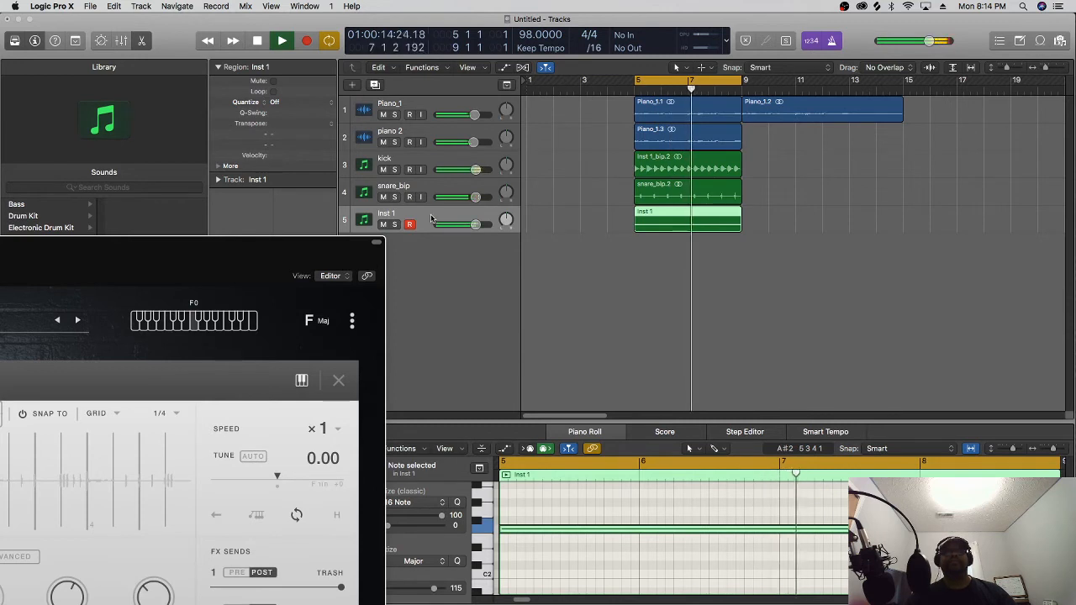
key(space)
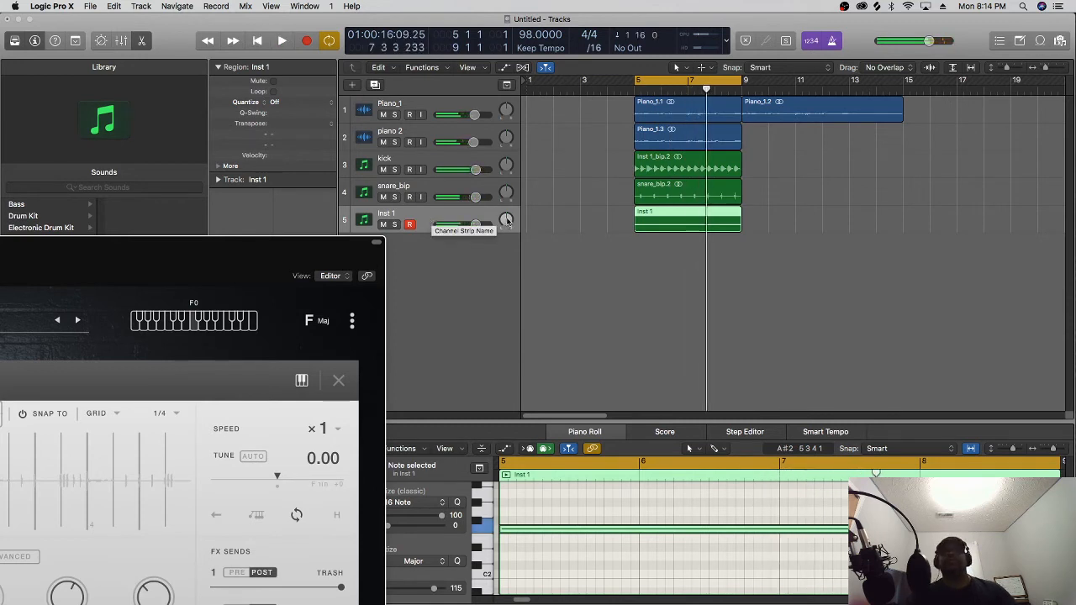
click(472, 215)
key(space)
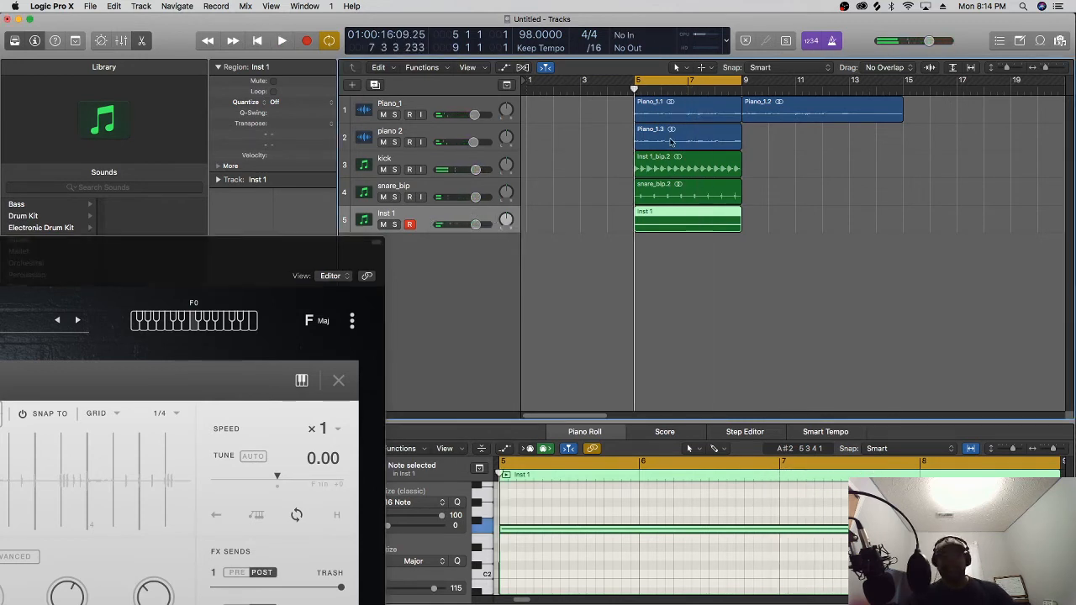
Bounce the Inst 1 foley region in place to a new track, muting the source region
right_click(707, 219)
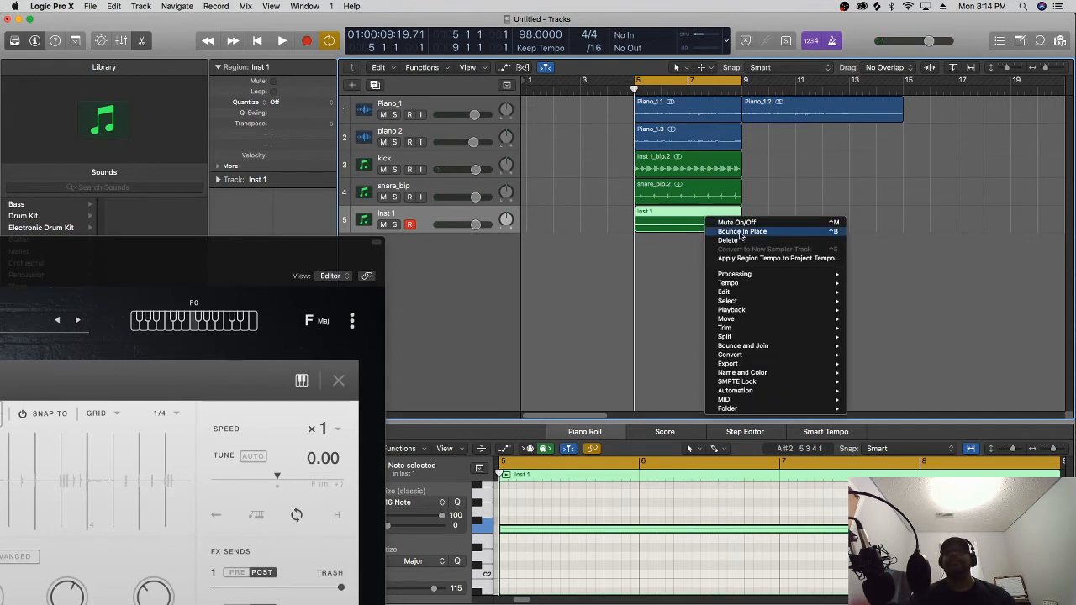
click(741, 232)
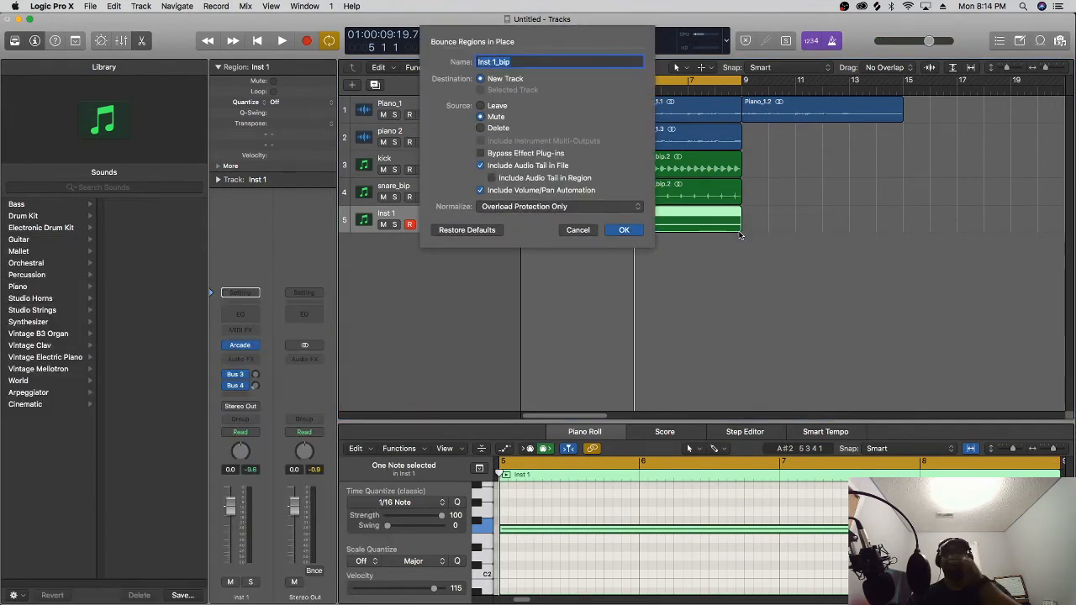
click(630, 233)
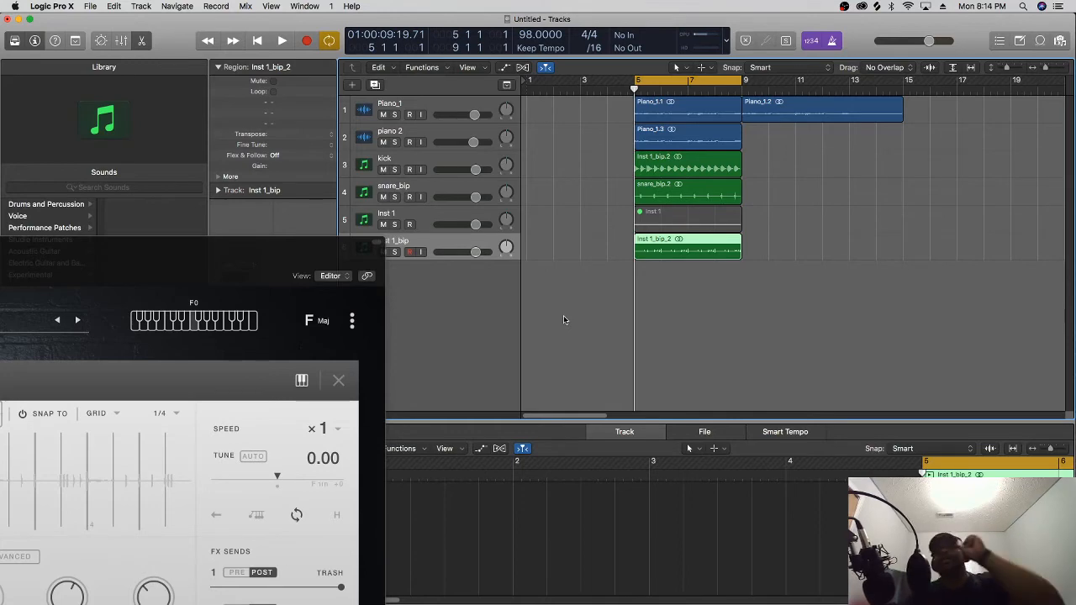
Rename the bounced Inst 1_bip track to pecs
drag(349, 280, 650, 309)
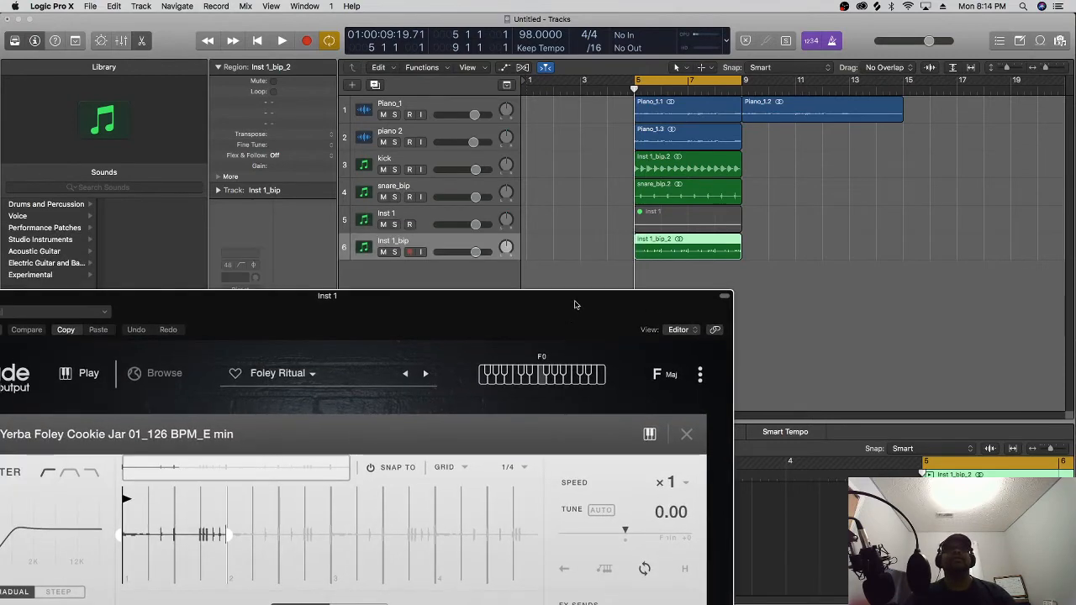
double_click(390, 241)
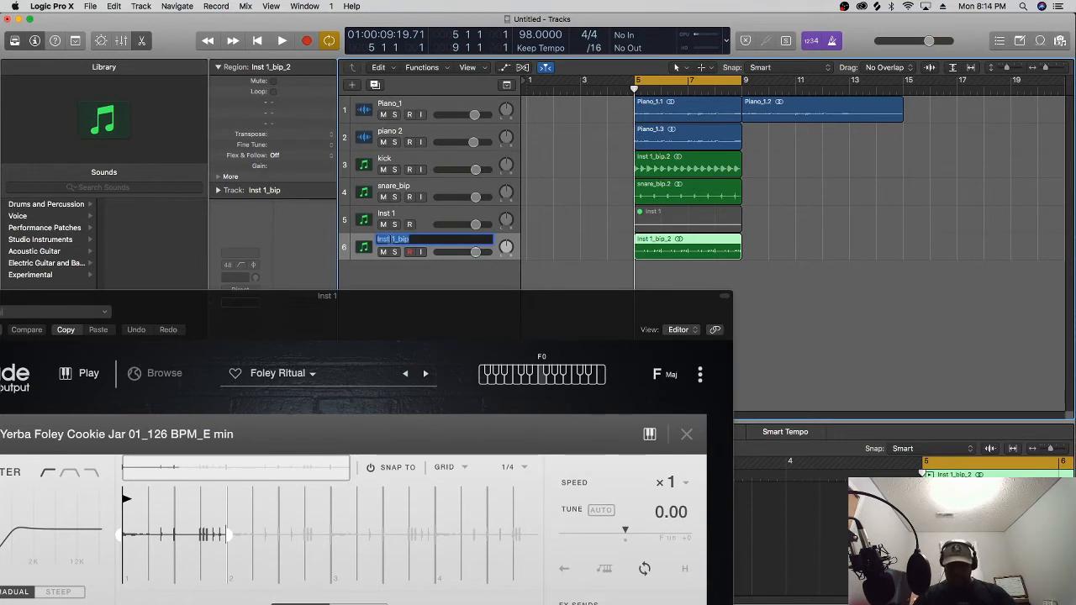
text(pecs)
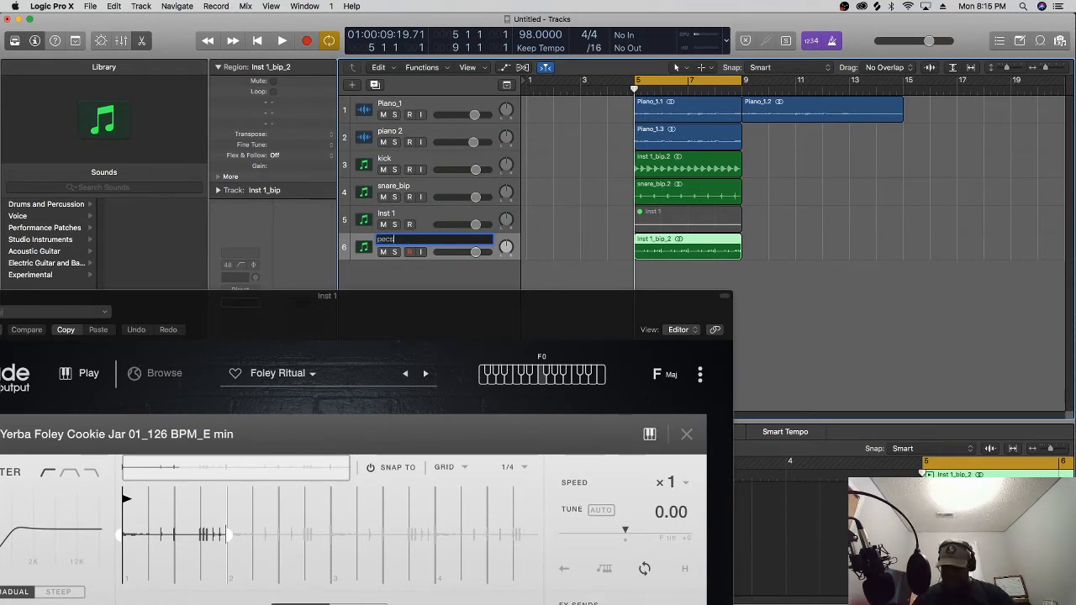
key(Return)
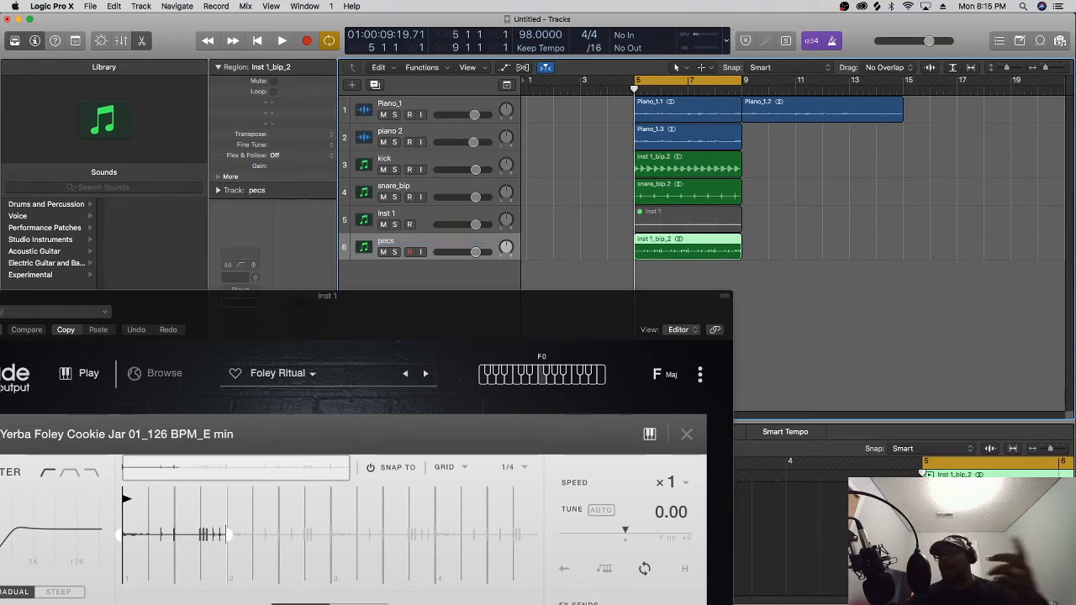
Close the Arcade plug-in window of the Inst 1 track
drag(235, 328, 362, 338)
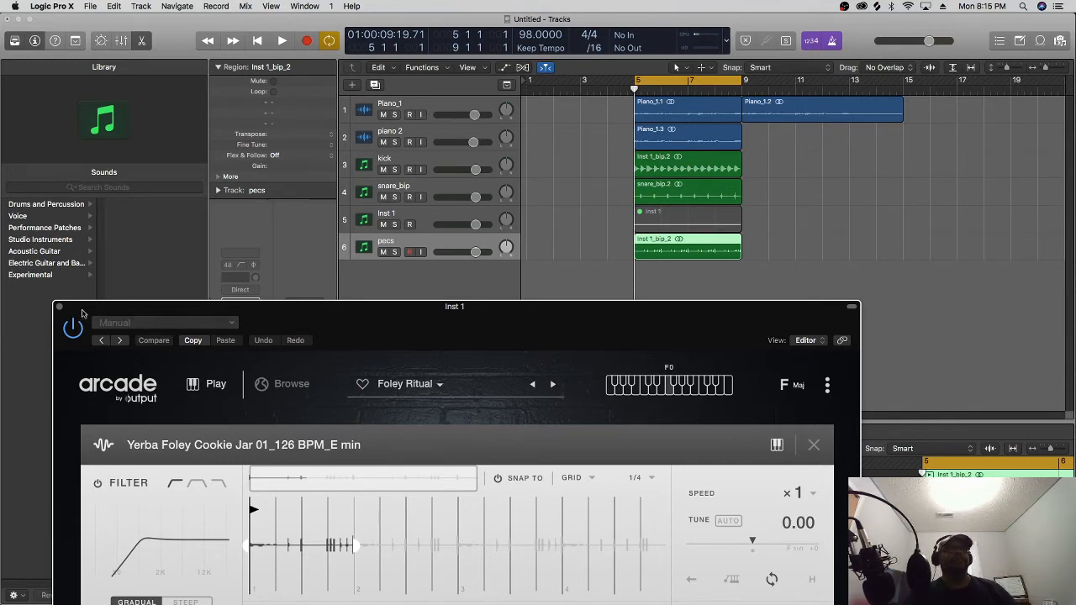
drag(309, 311, 340, 346)
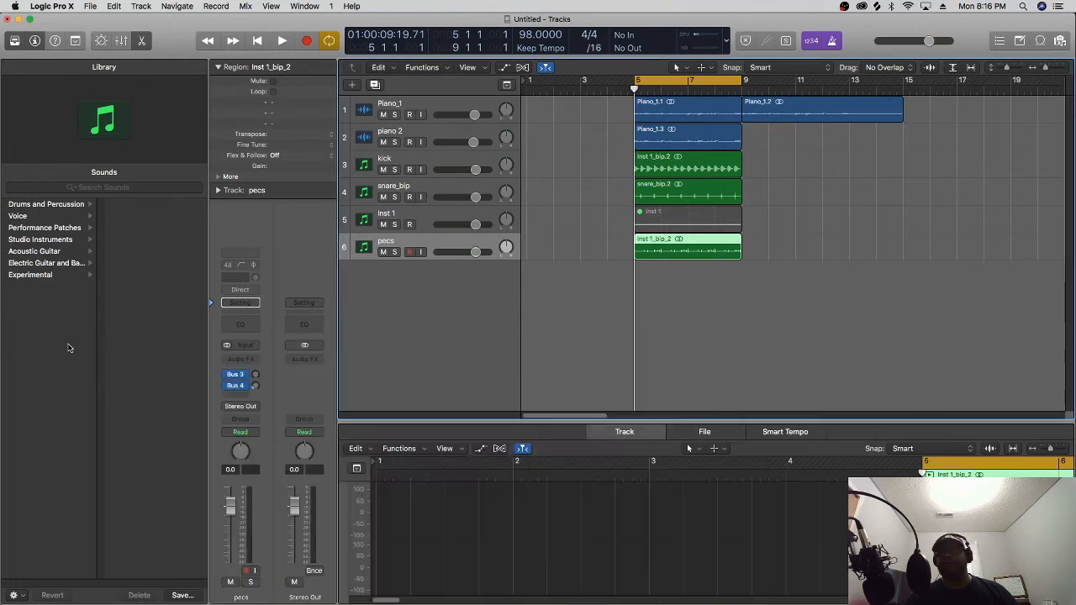
click(69, 342)
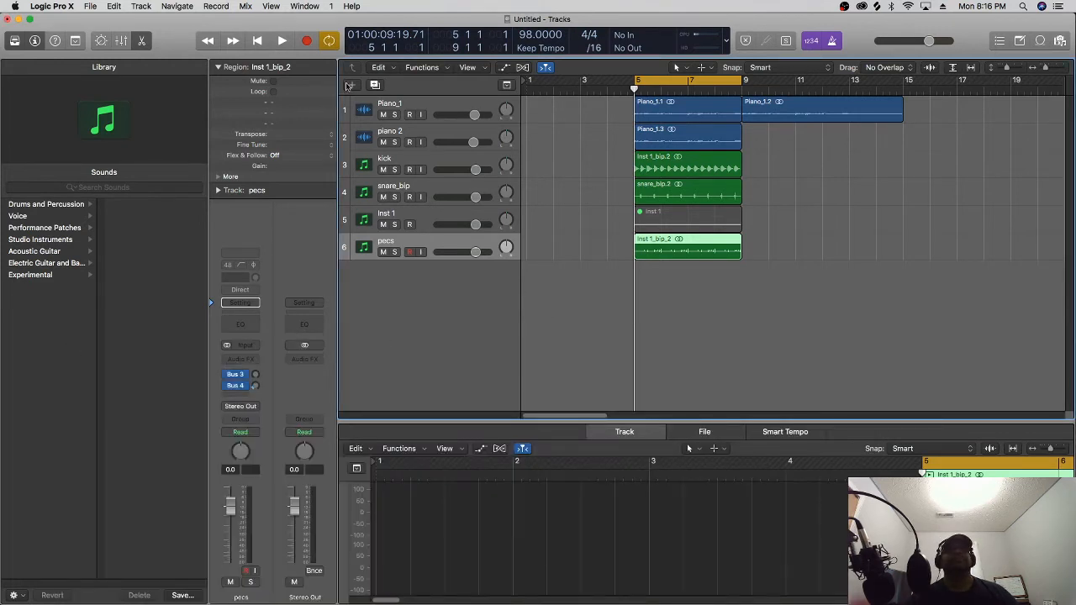
Create one new software instrument track and load Arcade in stereo as its instrument
click(350, 85)
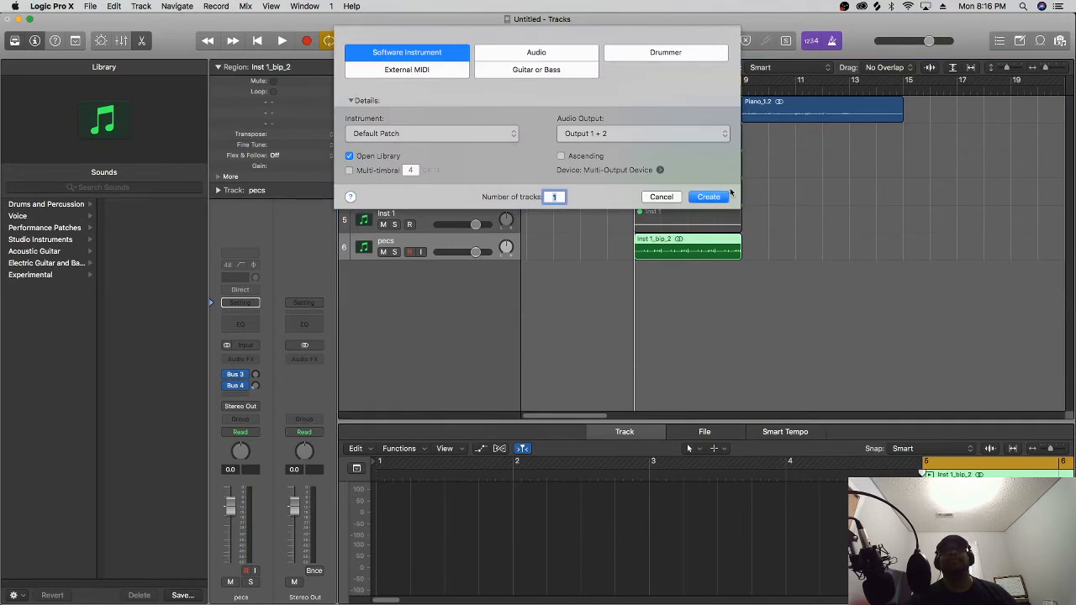
click(710, 197)
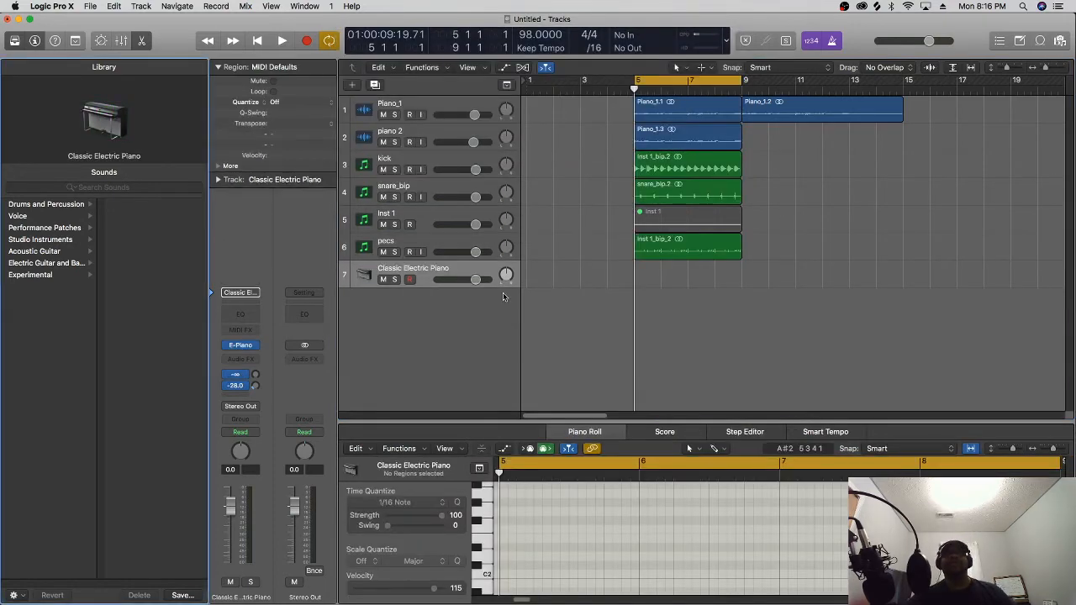
click(251, 344)
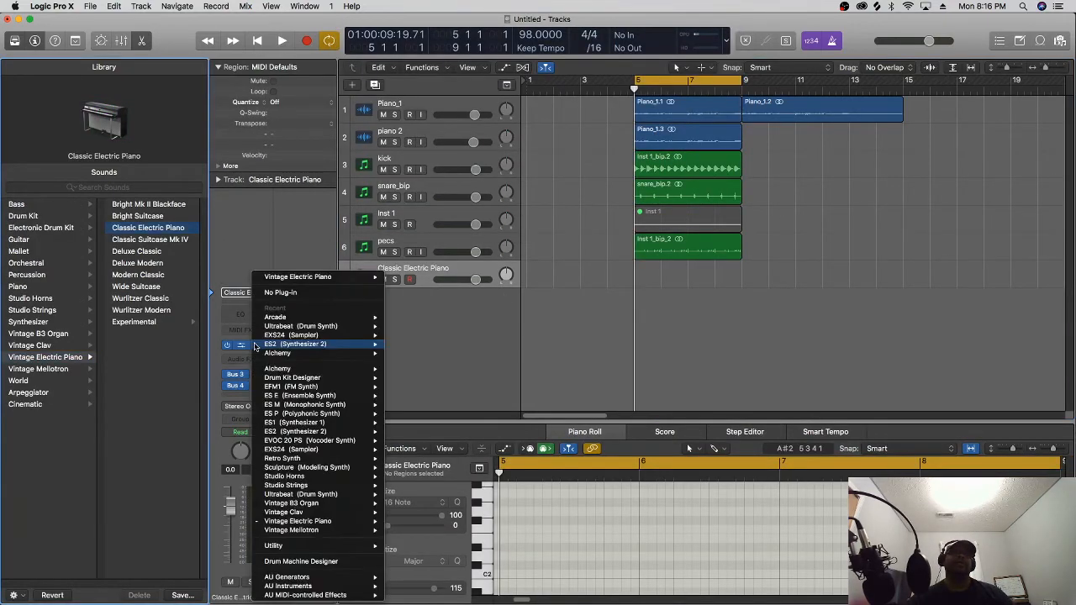
mouse_move(299, 320)
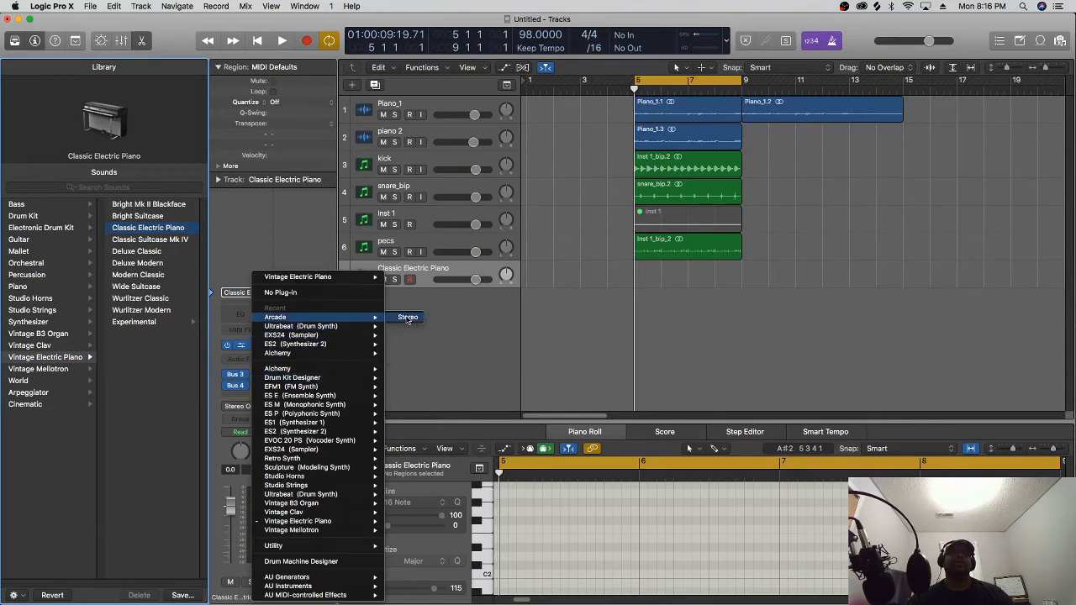
click(407, 317)
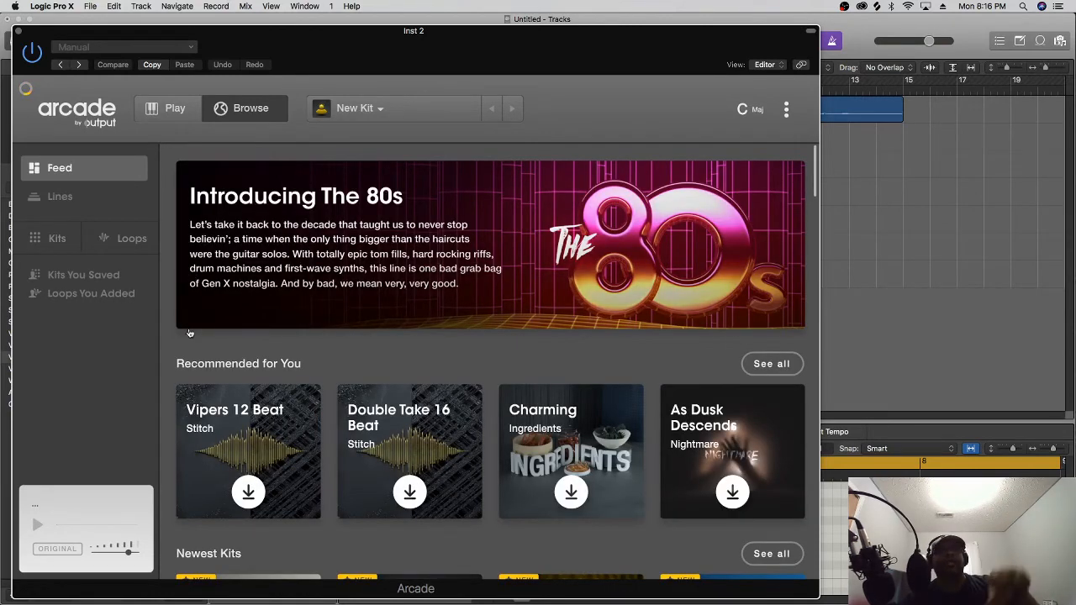
Browse Arcade's lines and open the Poolside line
click(97, 199)
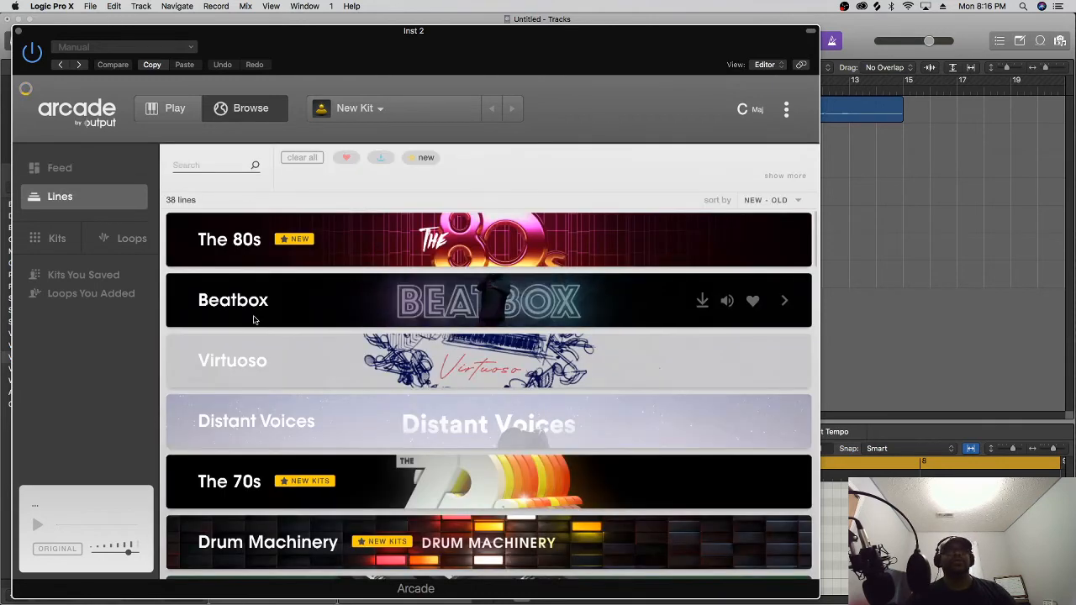
scroll(254, 319, down, 10)
scroll(254, 319, up, 4)
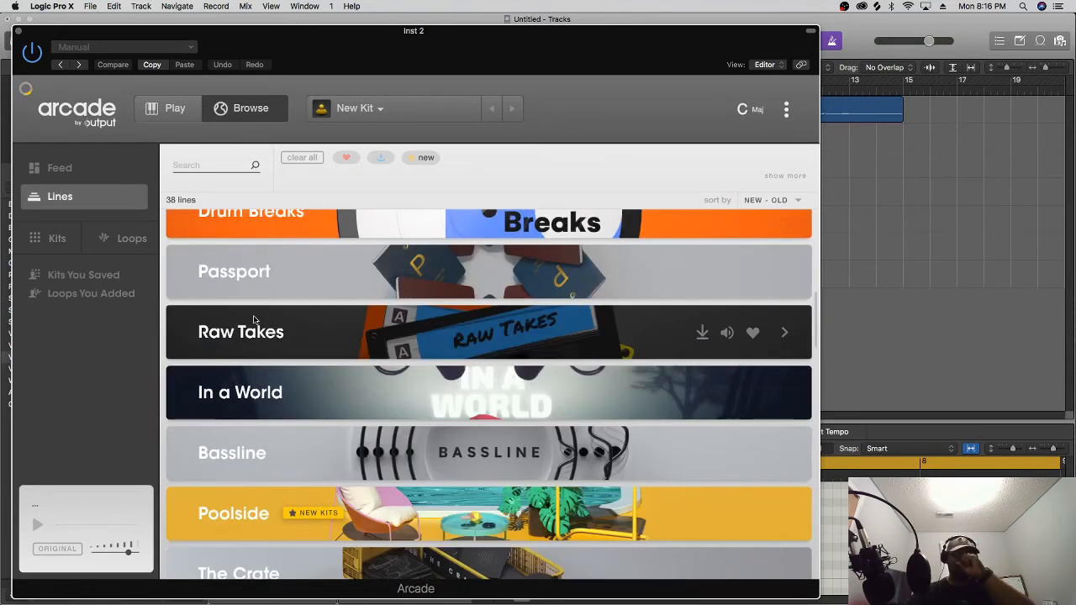
scroll(253, 320, down, 1)
scroll(254, 319, up, 3)
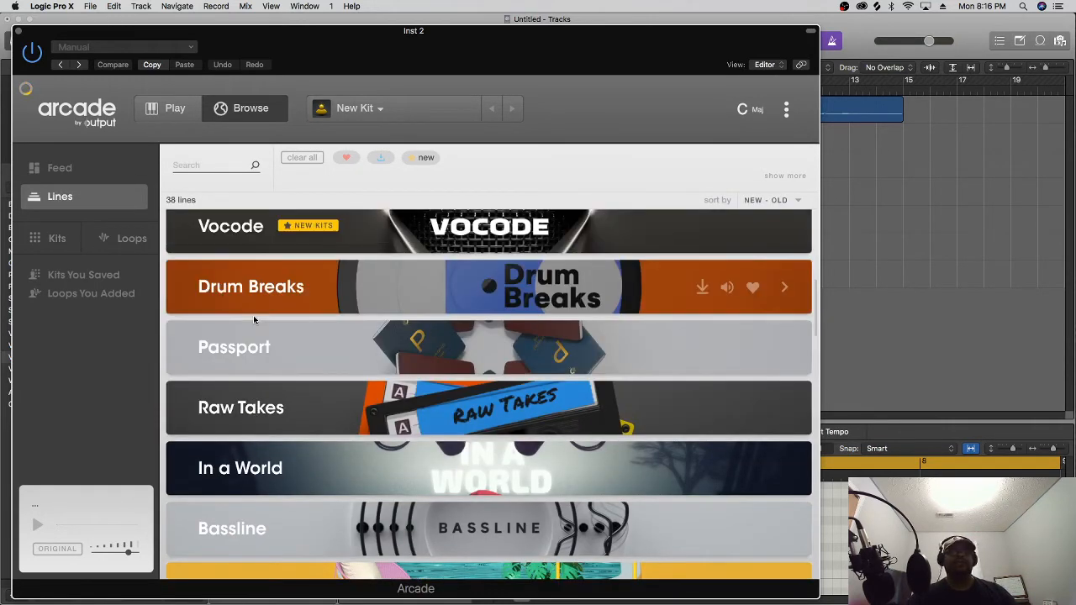
scroll(253, 316, down, 3)
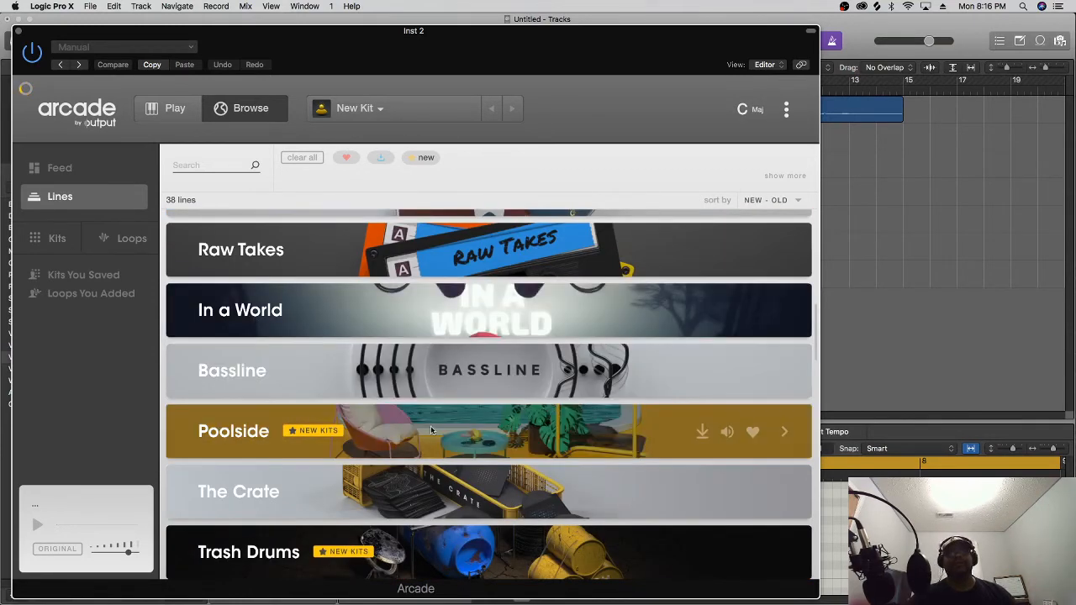
click(430, 425)
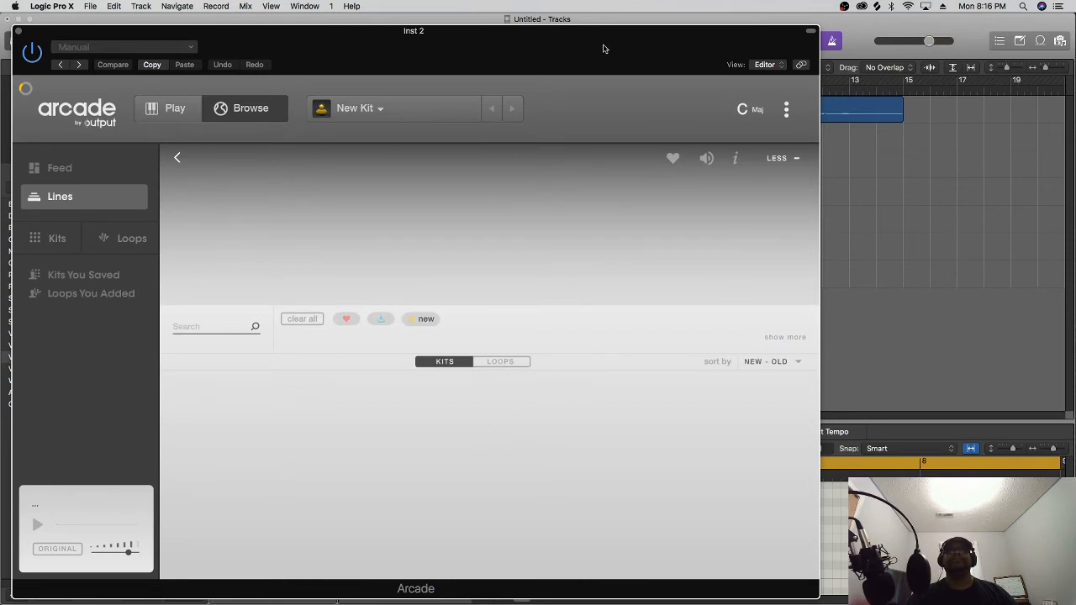
drag(602, 49, 650, 4)
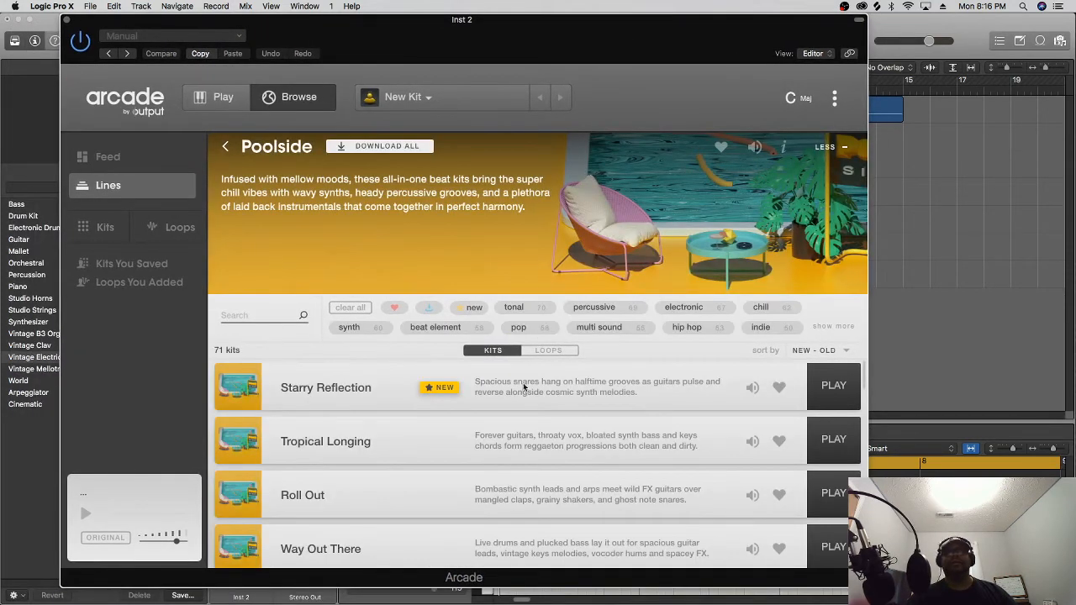
Preview the Starry Reflection kit and set the new Arcade instance's session key to F Maj
click(753, 388)
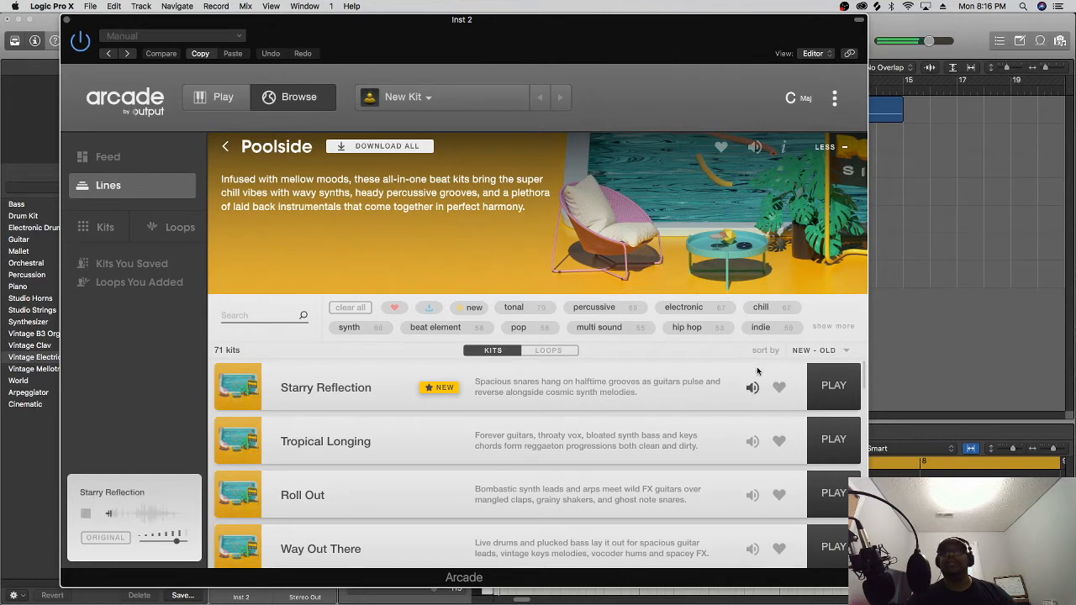
click(752, 388)
click(805, 99)
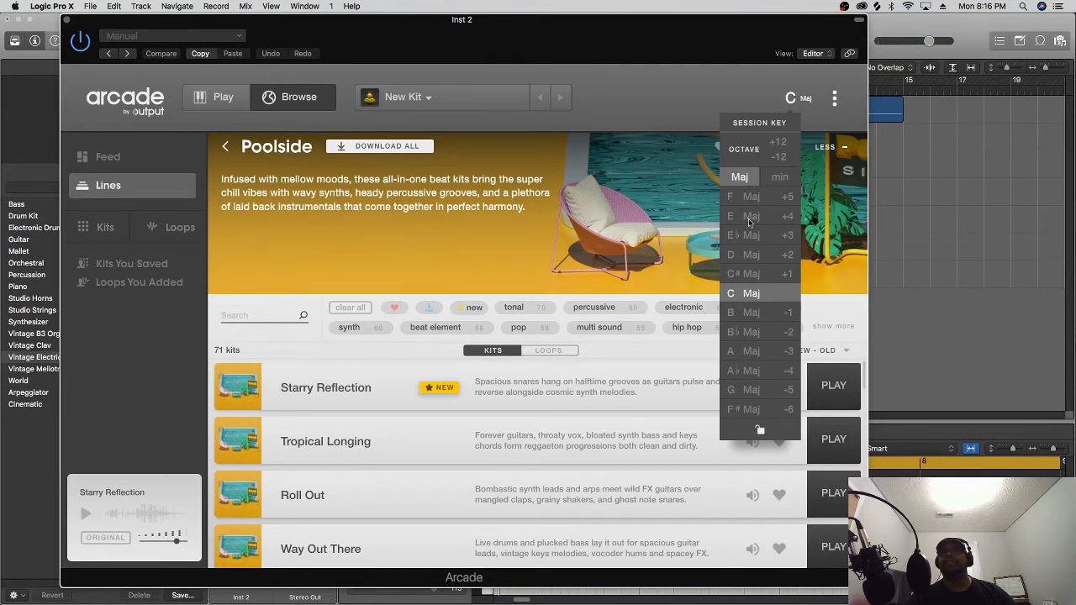
click(749, 197)
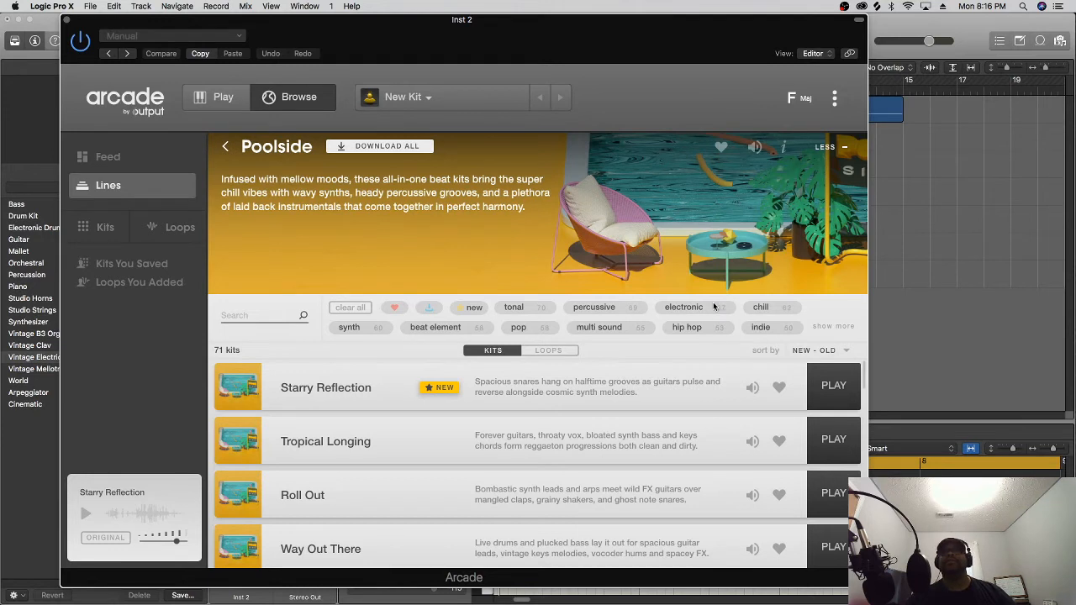
Filter the Poolside kits by the pop tag and look through the filtered list
click(518, 327)
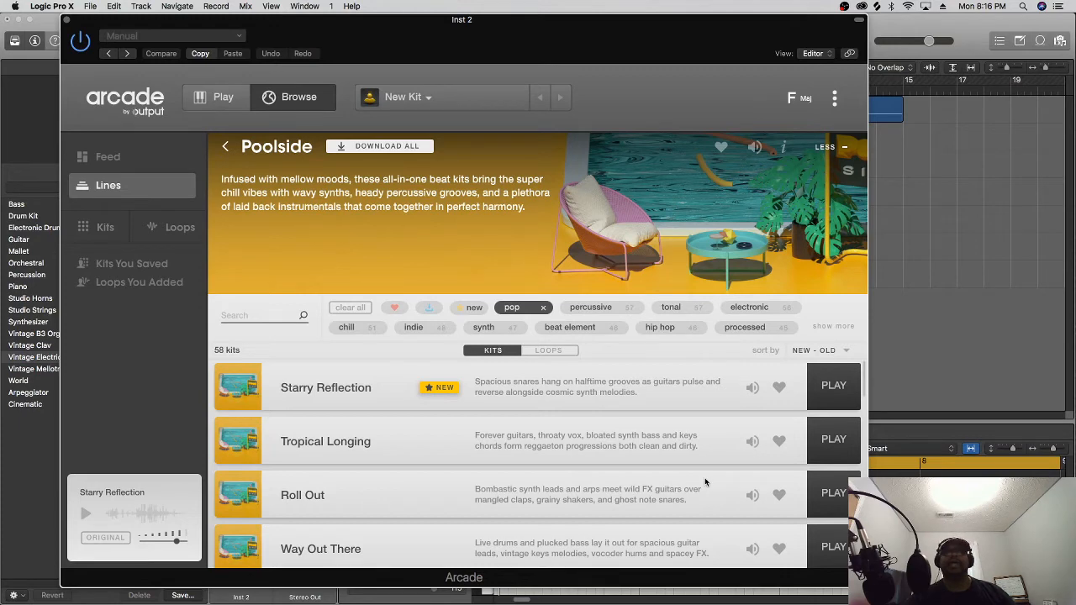
scroll(704, 477, down, 1)
scroll(705, 477, down, 2)
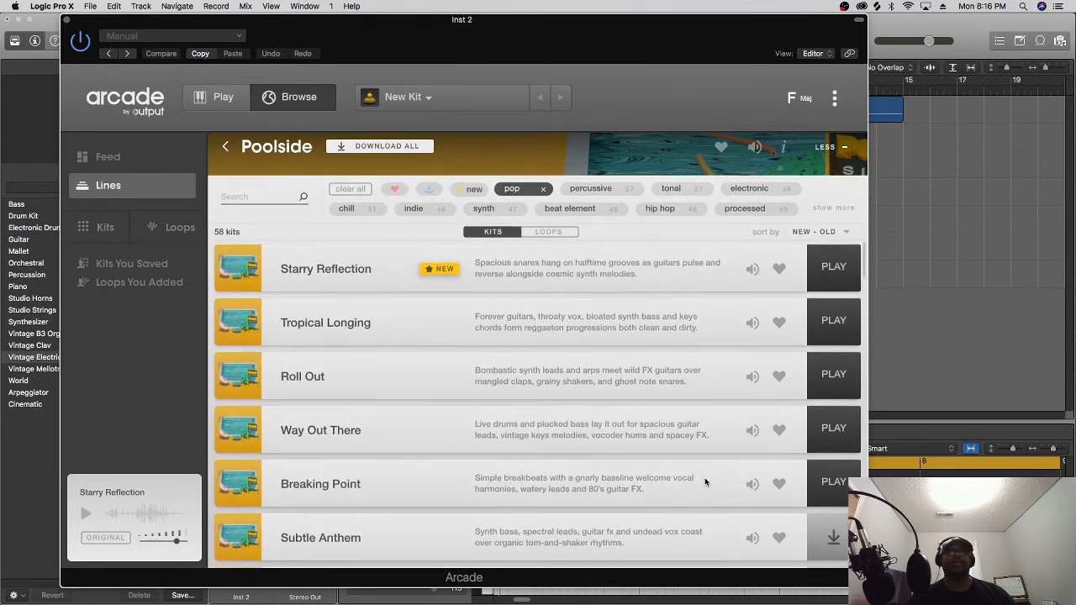
scroll(704, 478, down, 3)
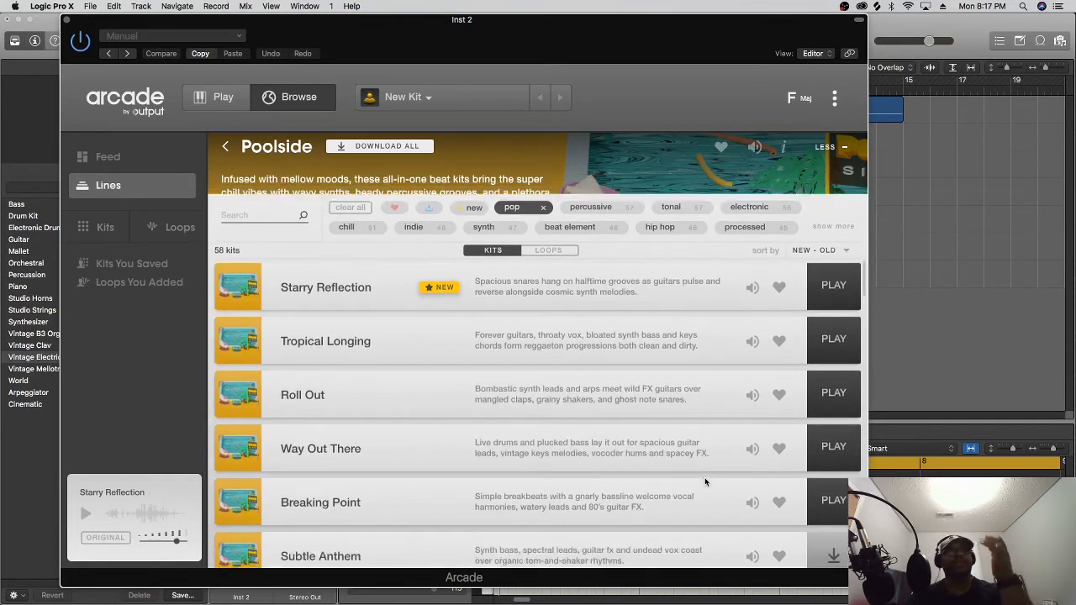
scroll(704, 477, up, 6)
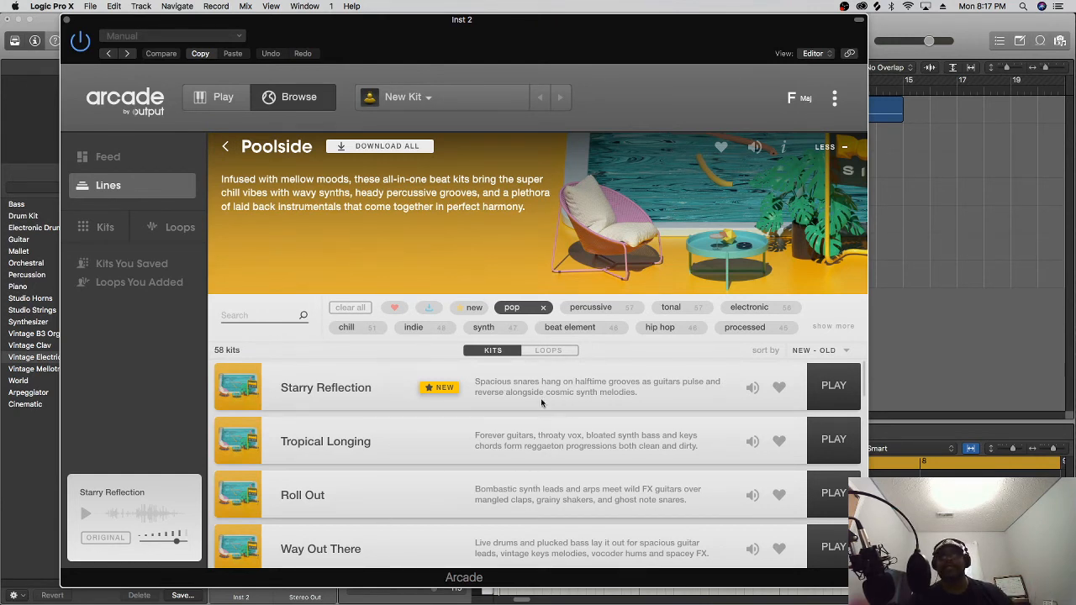
Preview the Starry Reflection and Tropical Longing kits in F Maj, and load Tropical Longing for playing
click(751, 387)
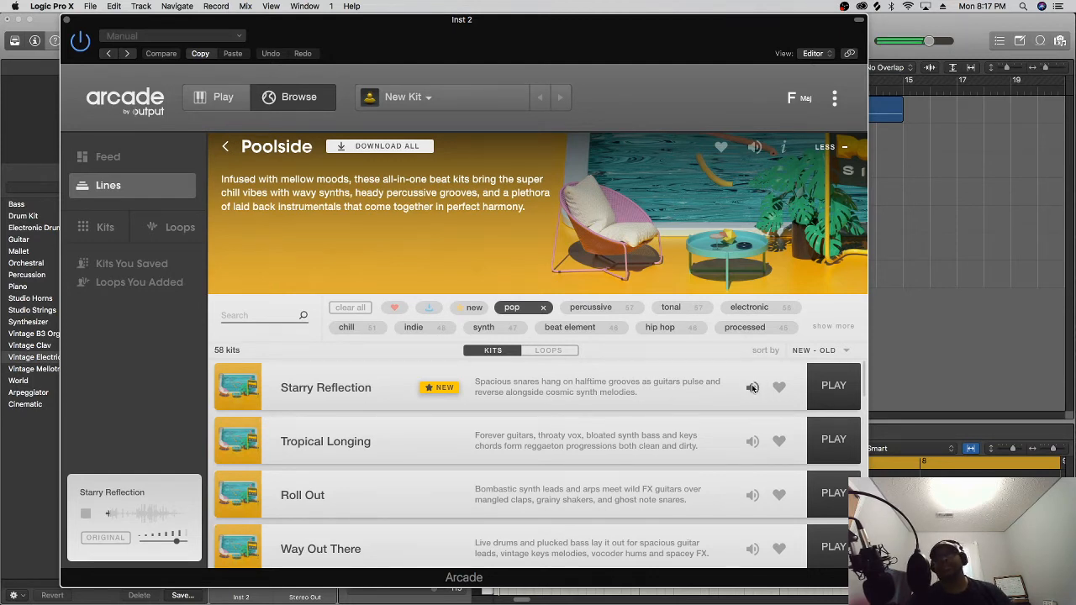
click(751, 441)
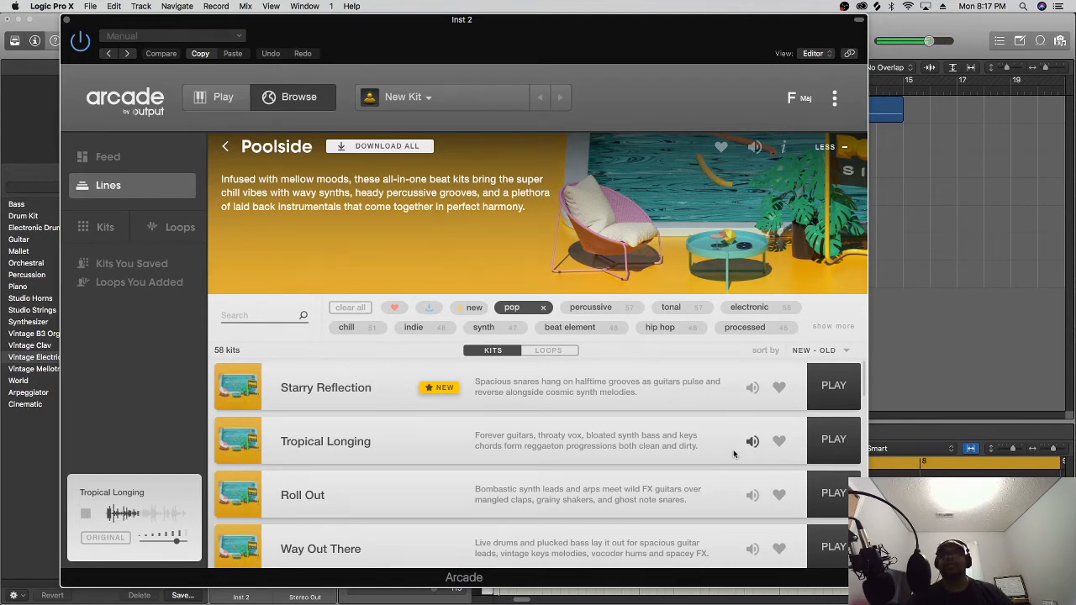
click(834, 441)
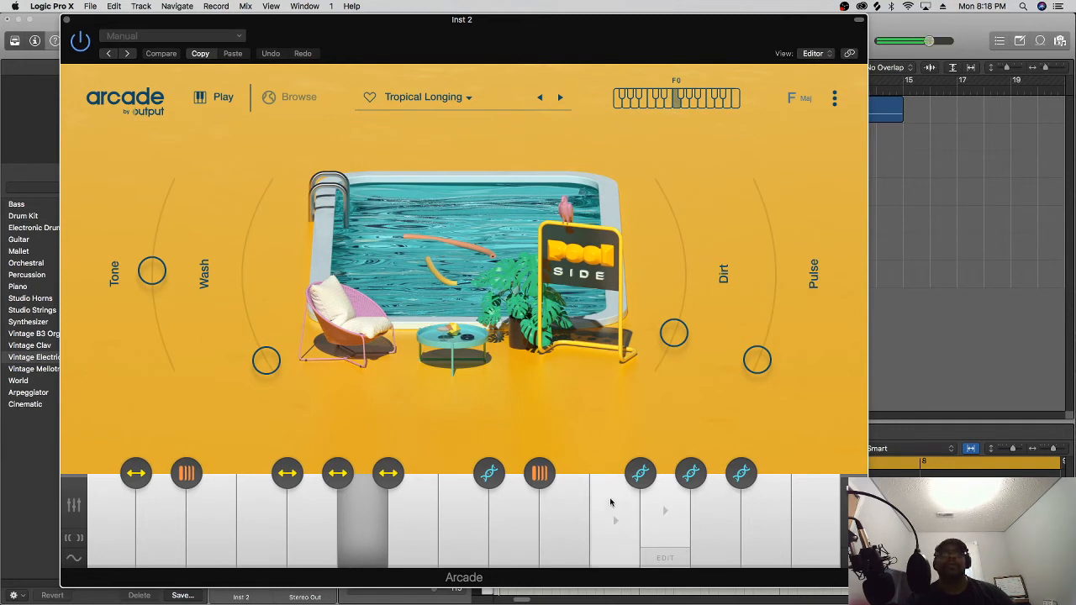
Open the Apex Guitar Lead Melody 02_94 BPM_A# min sample for editing in Arcade and move the plug-in window off the arrangement
click(576, 557)
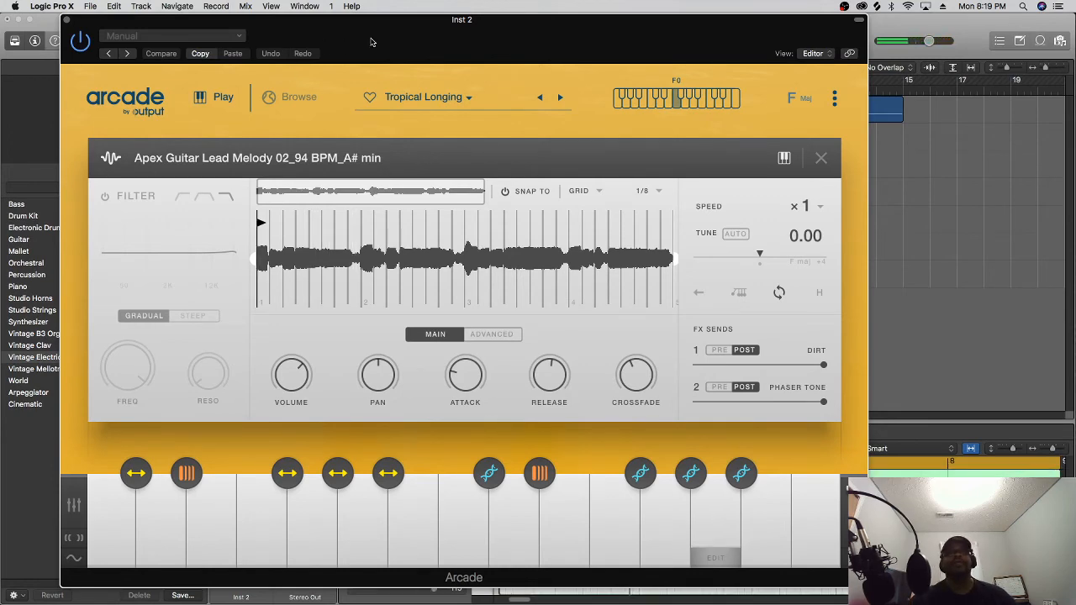
drag(372, 38, 2, 65)
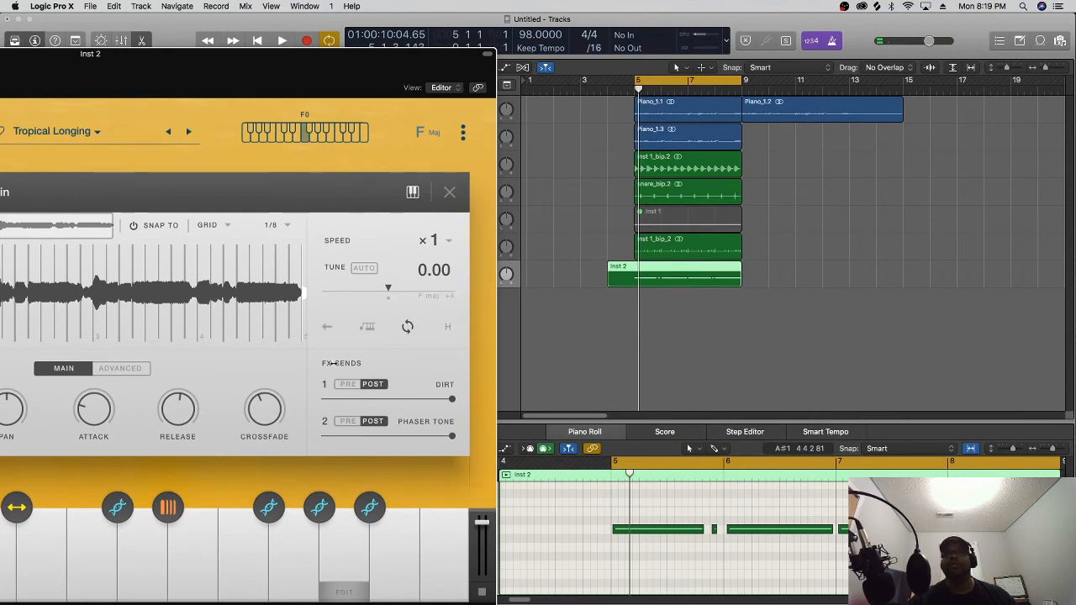
Select and quantize all notes of the Inst 2 region in the Piano Roll, and stop playback
click(701, 490)
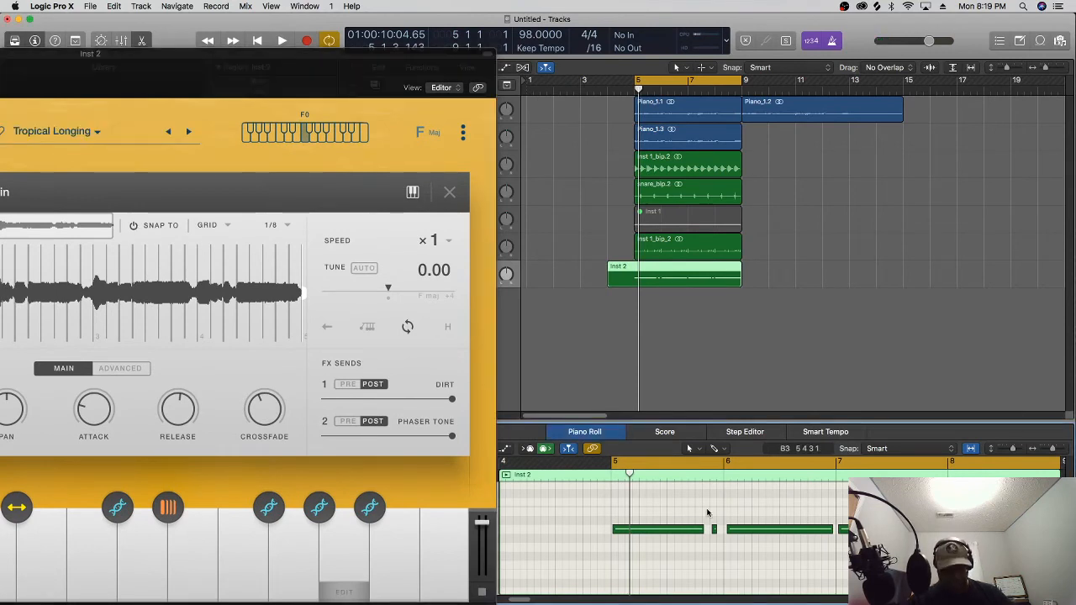
key(super+a)
key(q)
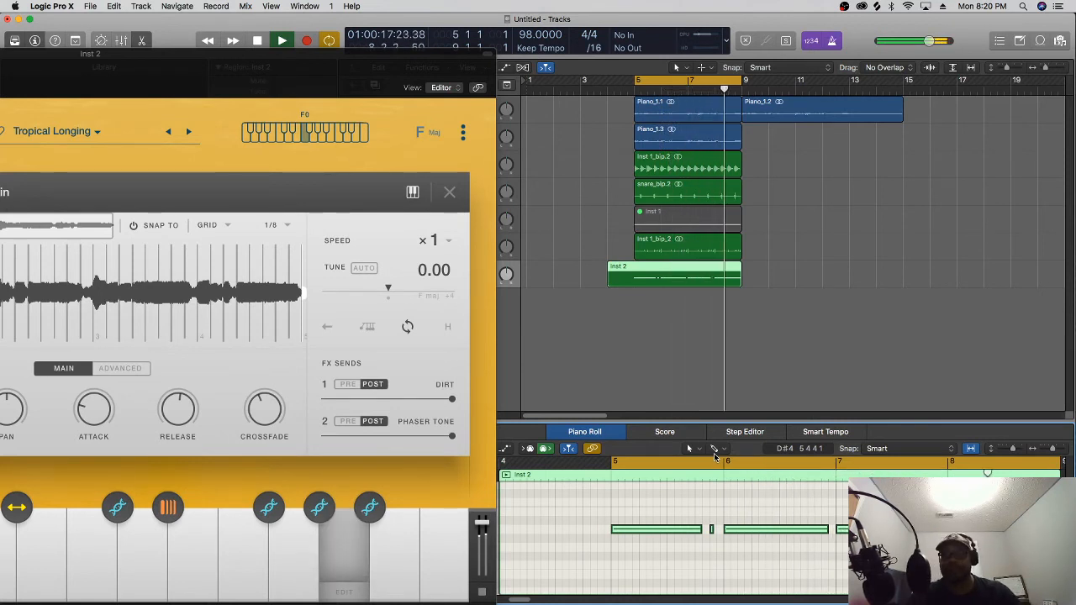
key(space)
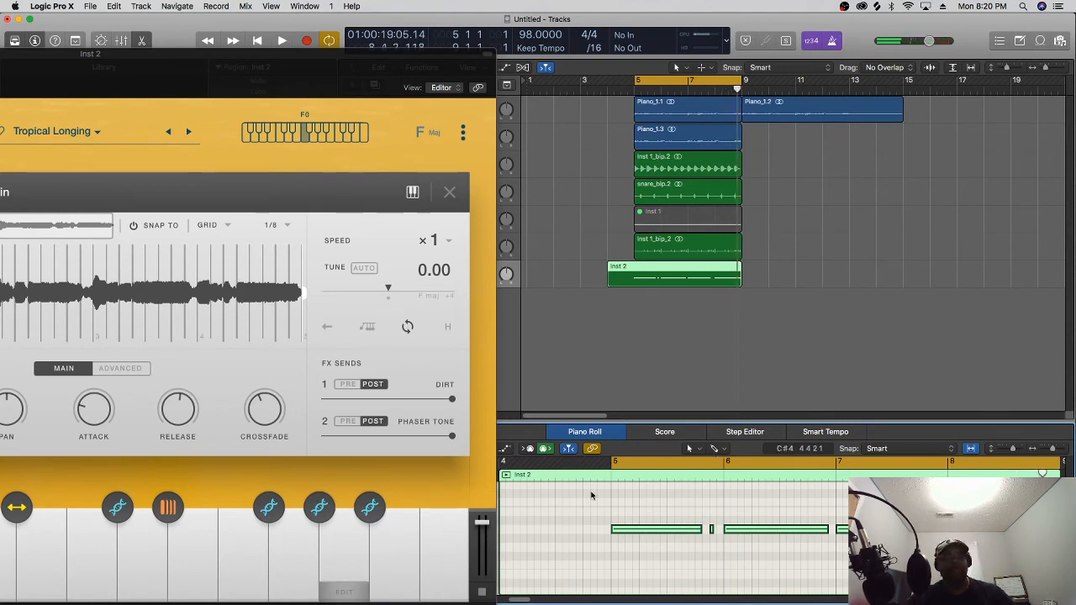
Play back the cycled bars to hear the quantized Inst 2 guitar melody, moving the Arcade window clear of the tracks
drag(358, 74, 469, 70)
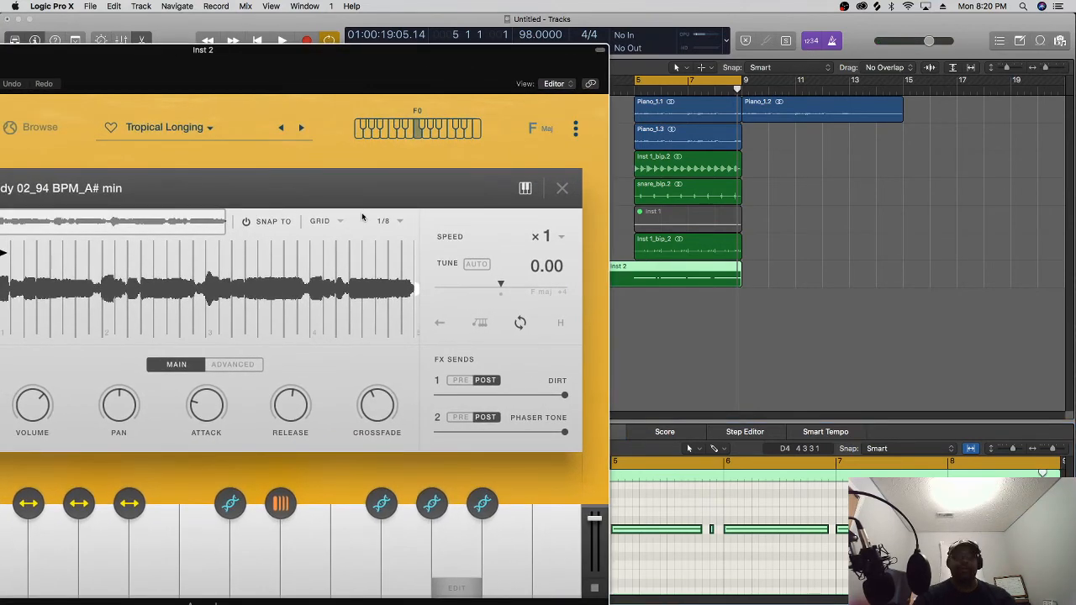
key(space)
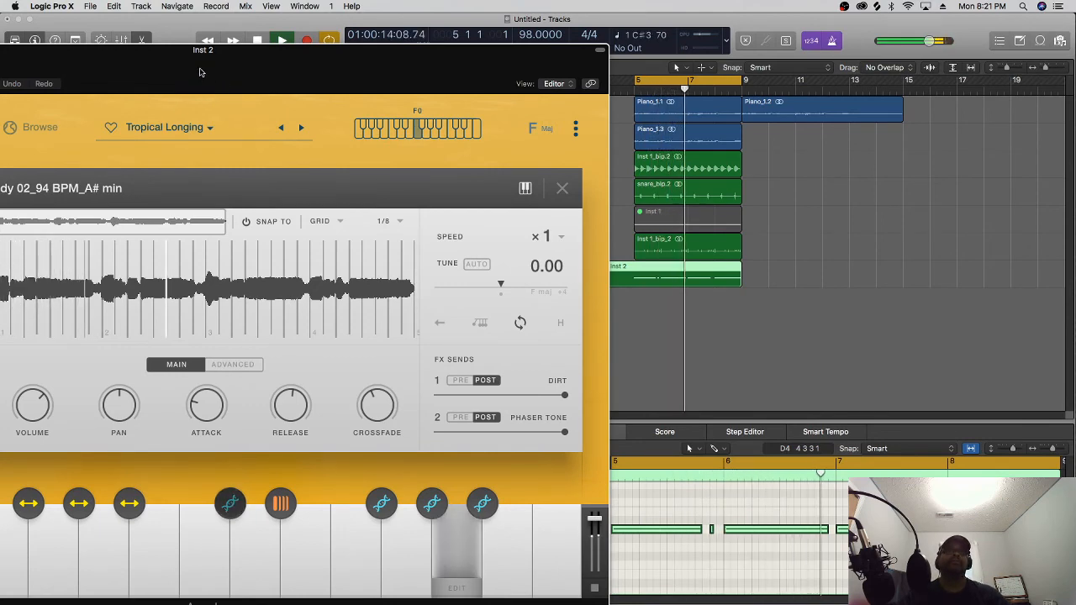
drag(200, 72, 7, 168)
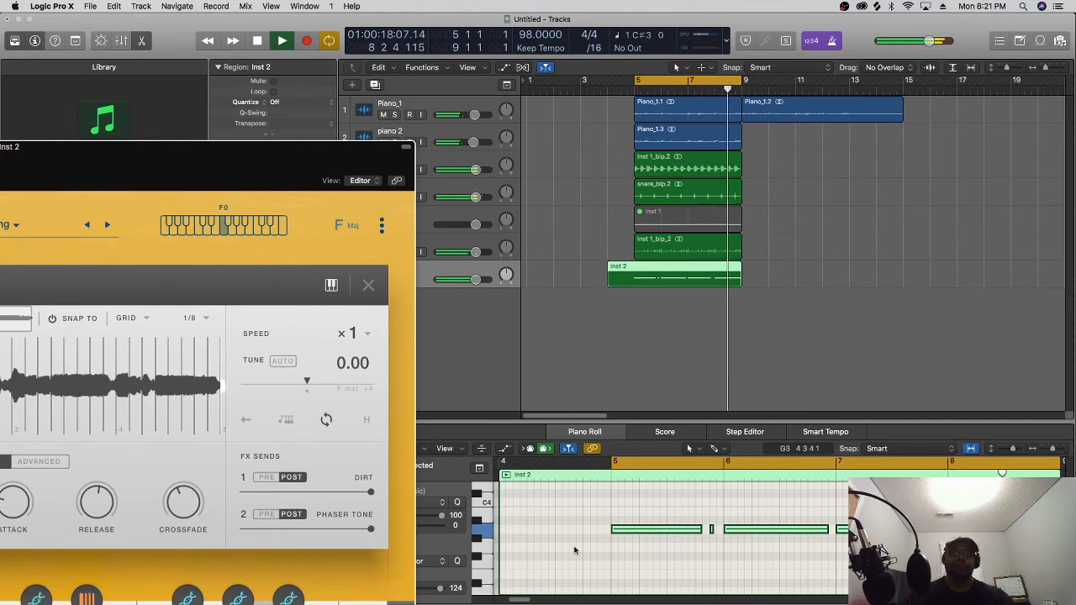
key(space)
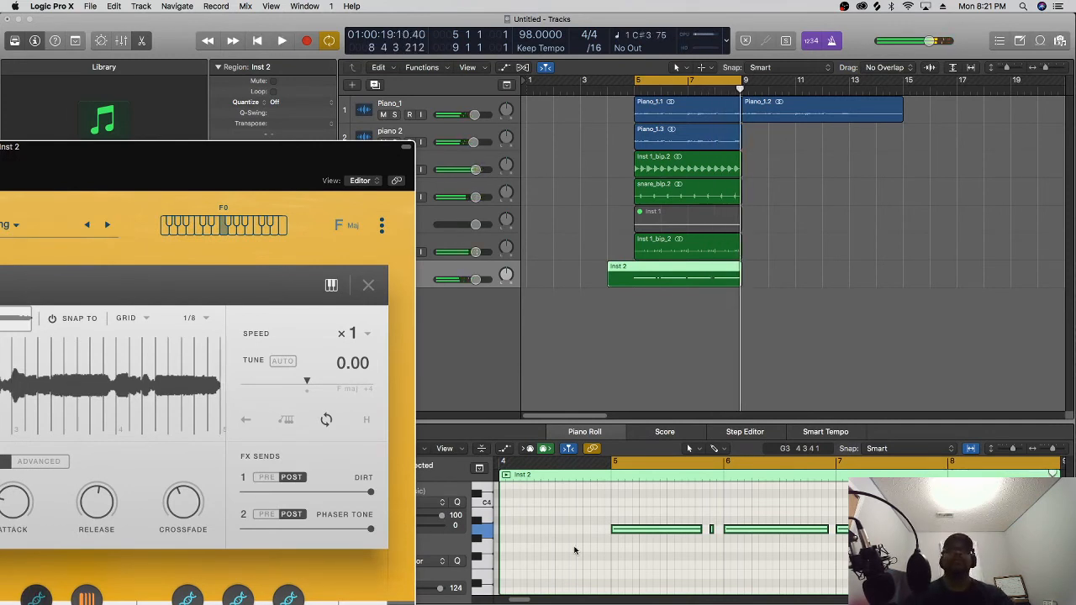
Add a C#3 note halfway through bar 6 of the Inst 2 region and shorten it to end just before bar 7
scroll(580, 530, down, 3)
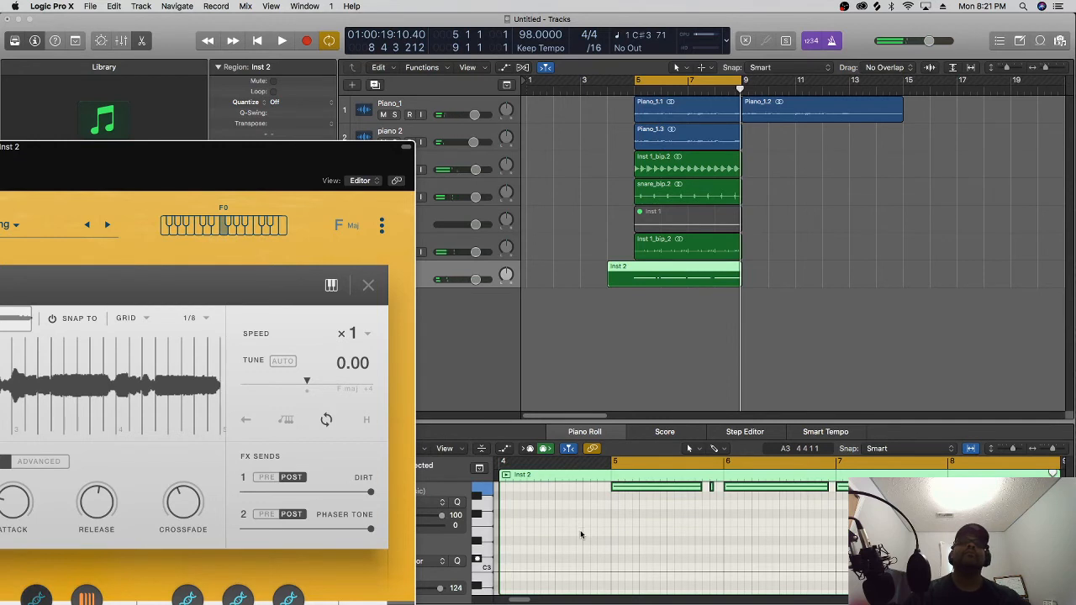
click(780, 561)
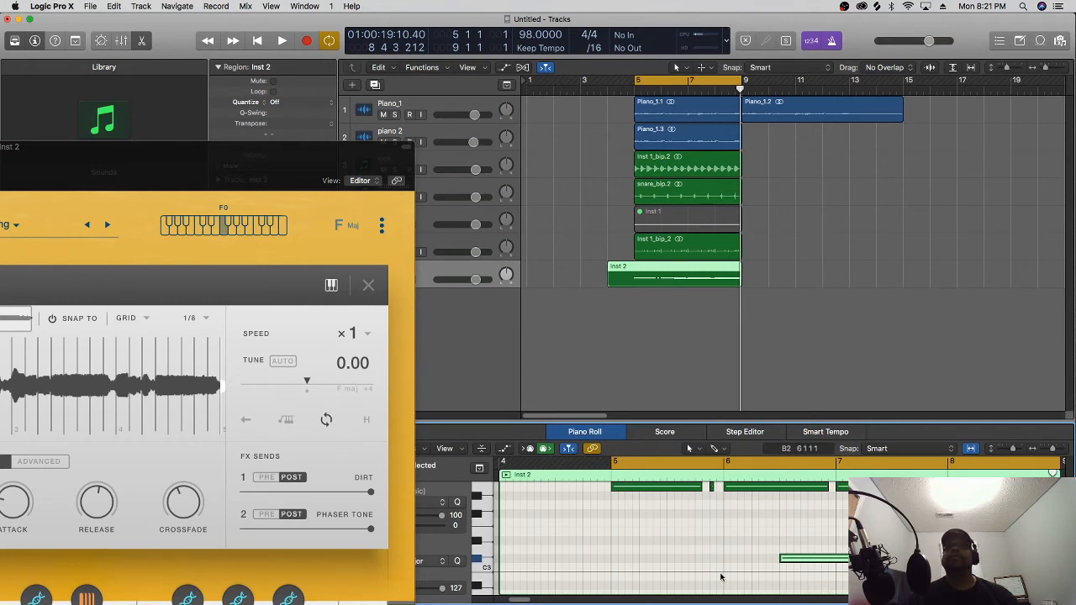
drag(517, 602, 538, 600)
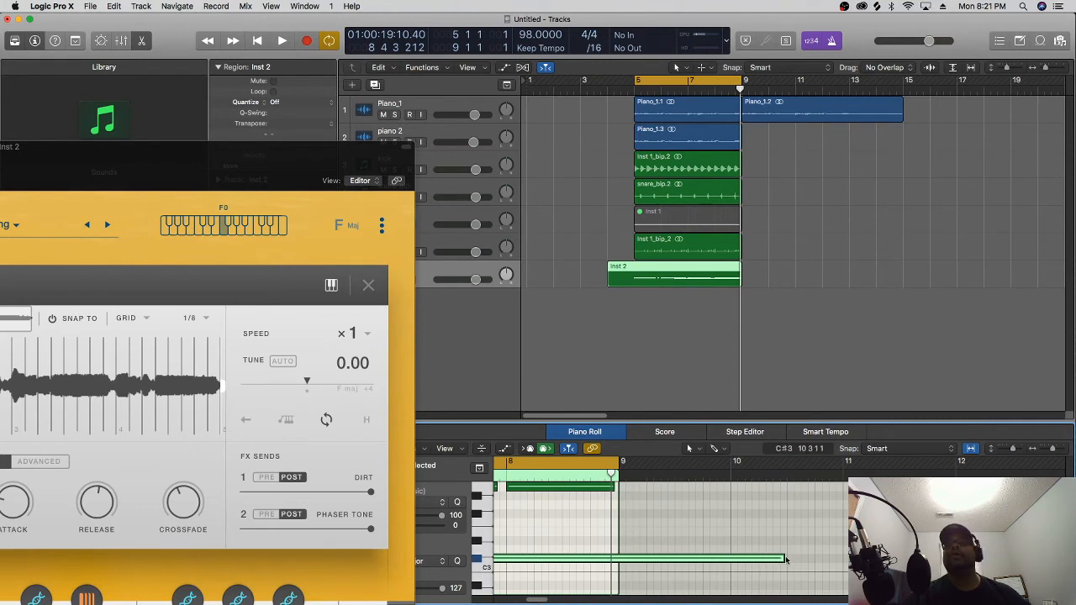
drag(785, 558, 696, 564)
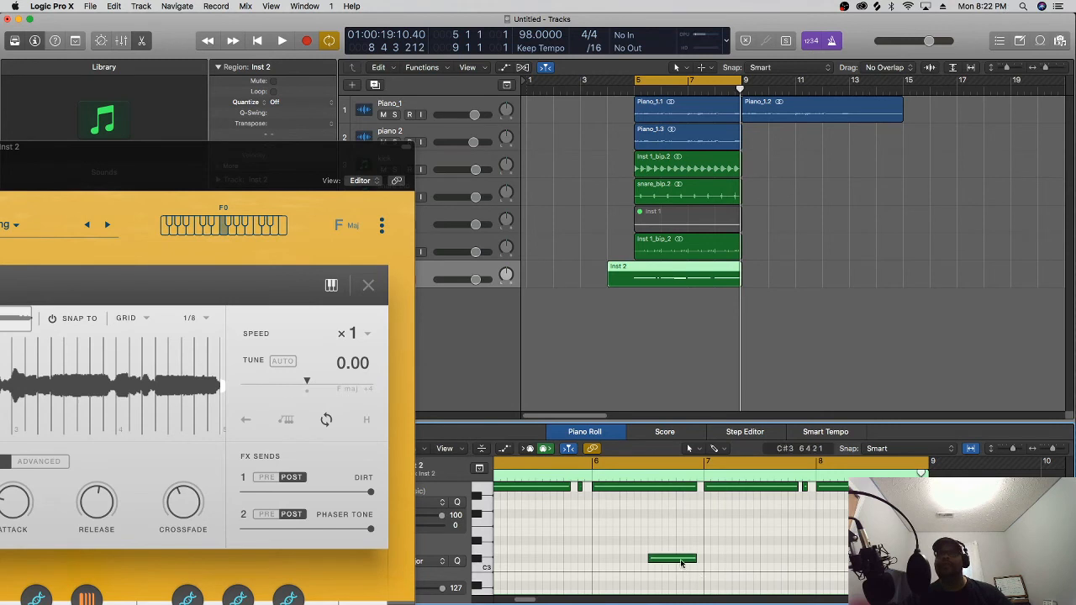
click(681, 563)
drag(682, 561, 872, 559)
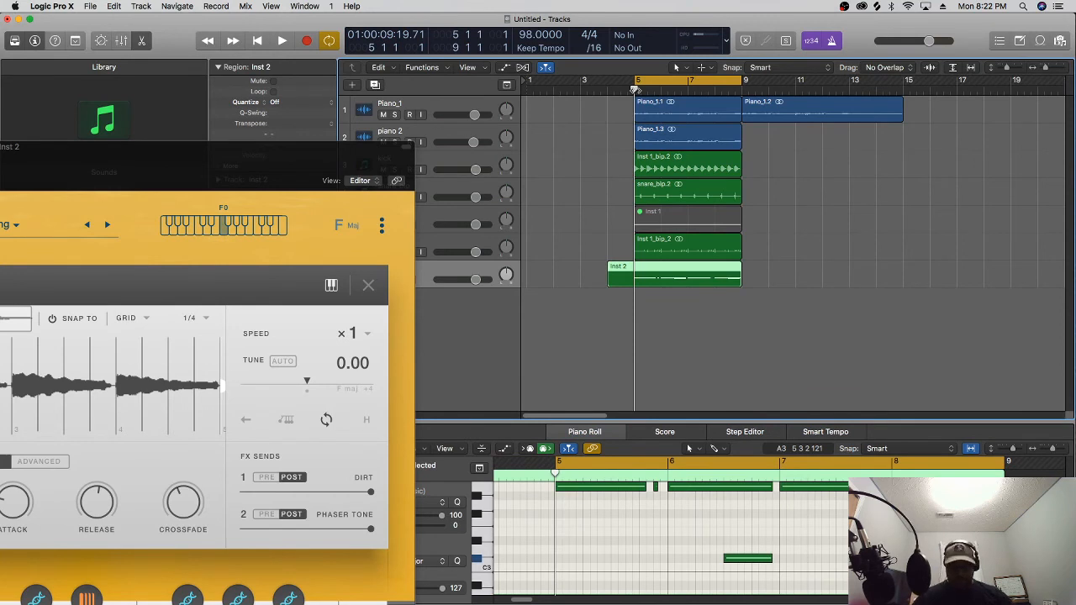
Split the Inst 2 region at bar 5 and delete the empty part before it
key(super+t)
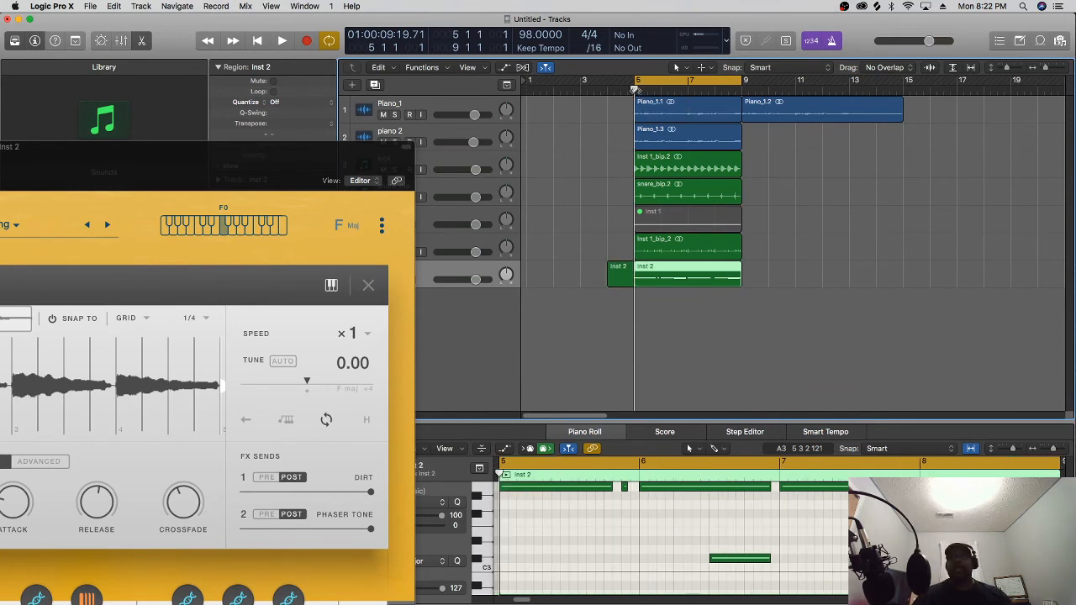
click(616, 273)
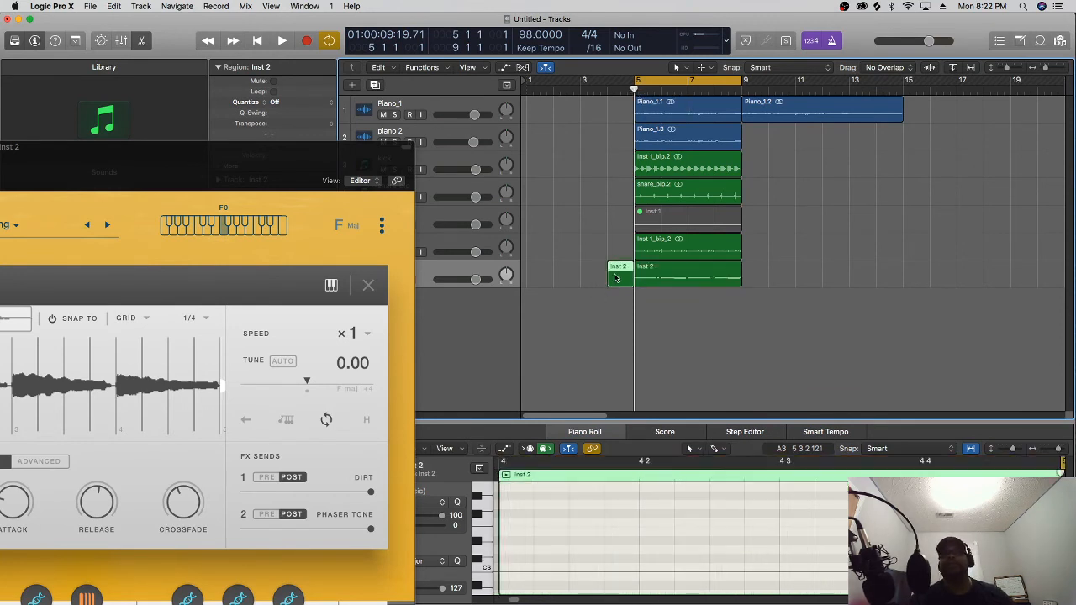
right_click(616, 273)
click(636, 297)
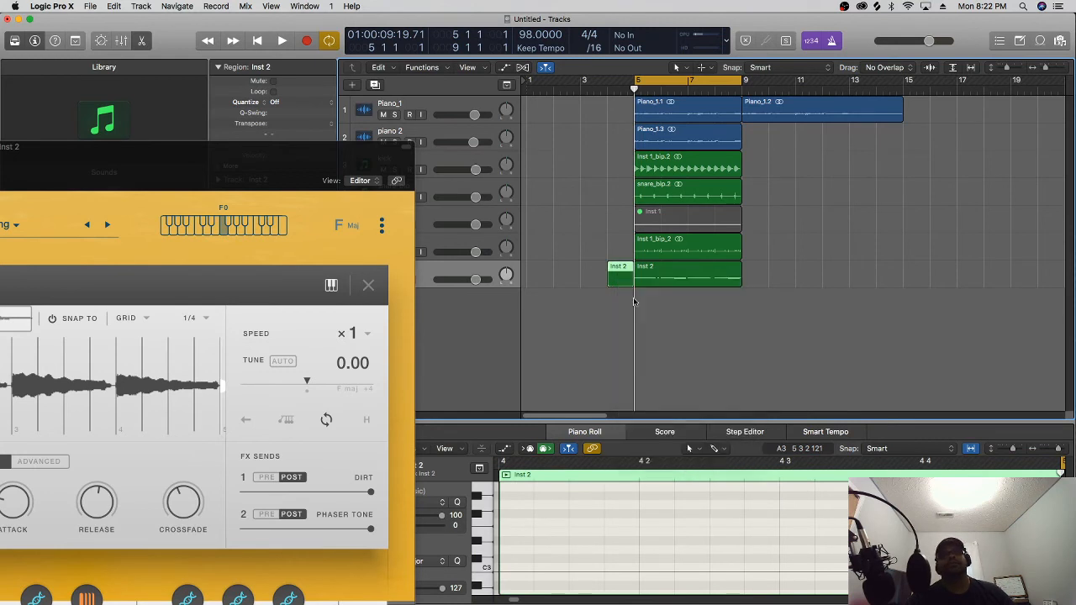
click(649, 278)
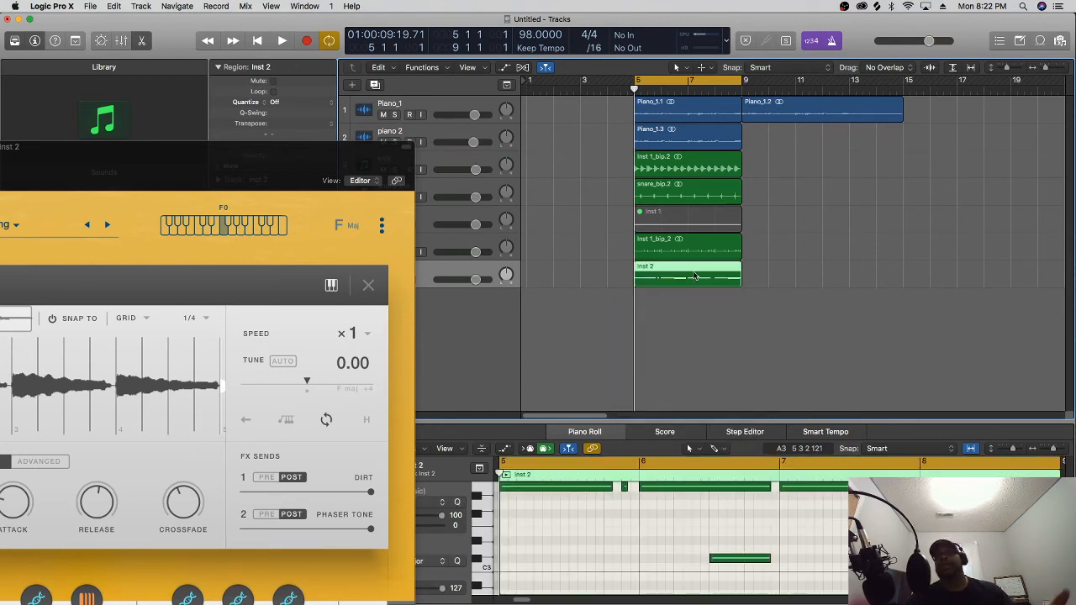
Play back the loop to hear the trimmed Inst 2 region with the other tracks, and stop it
key(space)
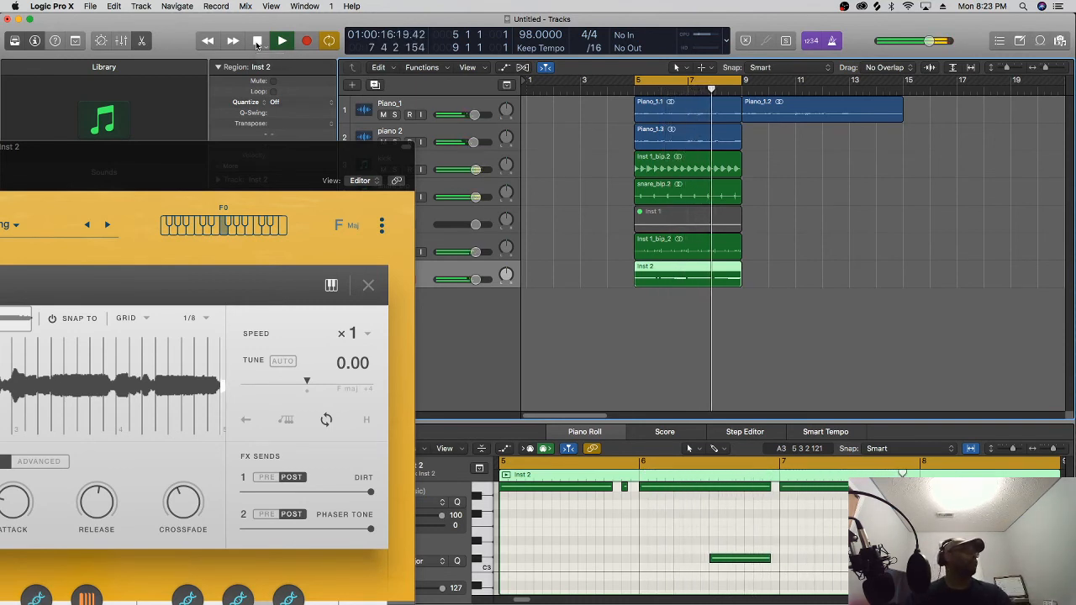
click(256, 42)
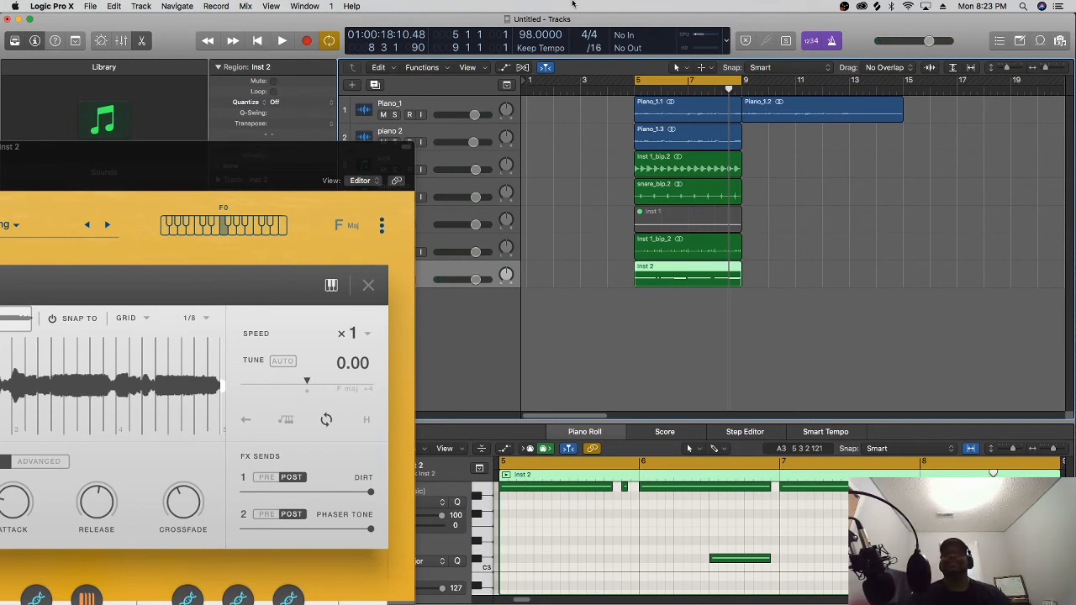
Bounce the Inst 2 region in place to a new audio track
right_click(690, 280)
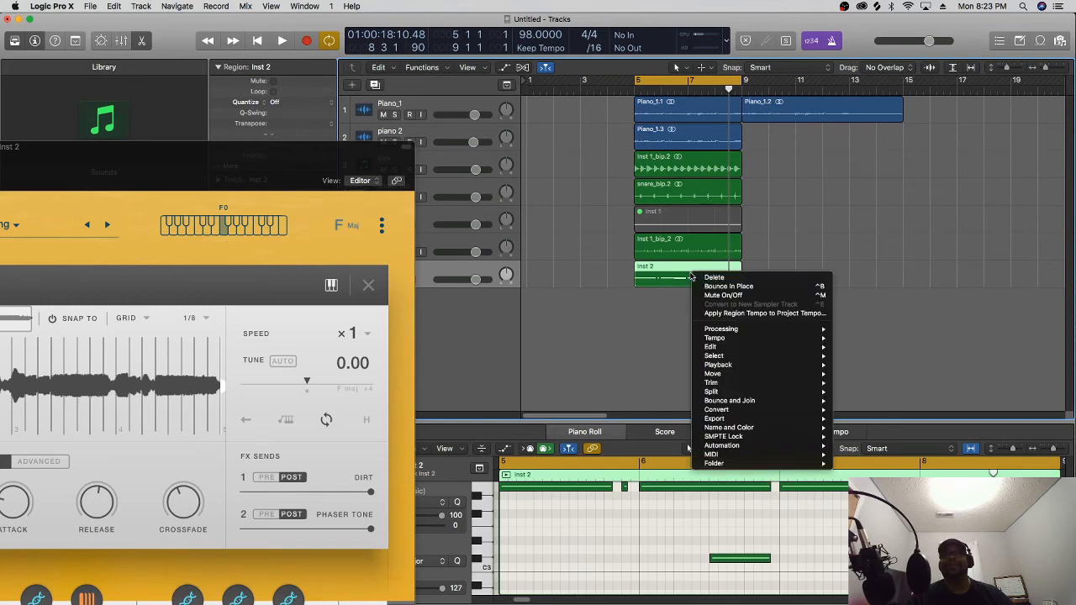
click(746, 286)
click(636, 234)
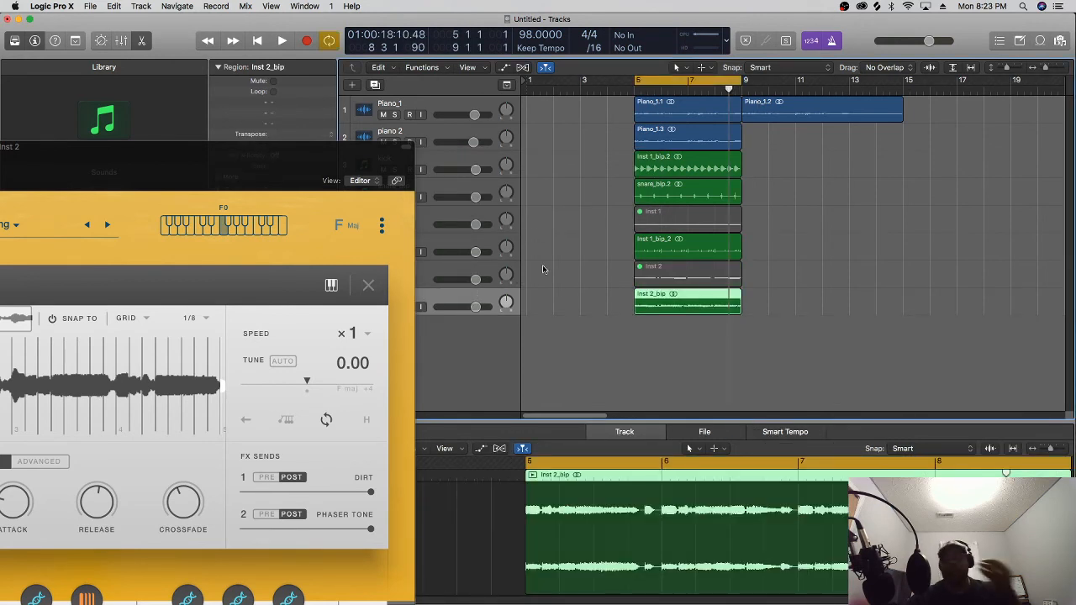
Delete the original Inst 2 instrument track together with its muted region
click(474, 268)
right_click(475, 267)
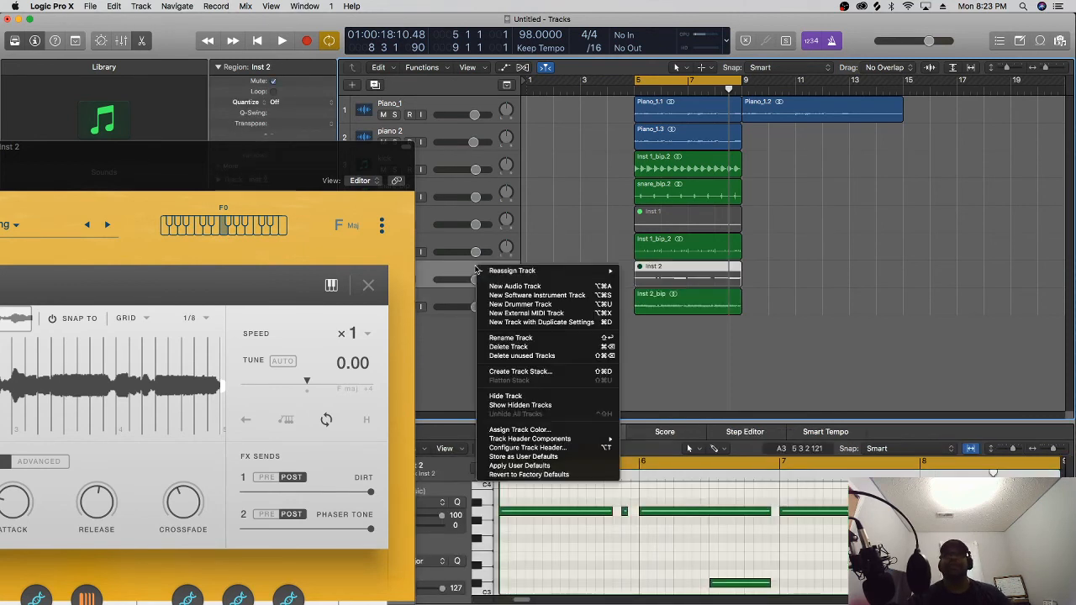
click(539, 348)
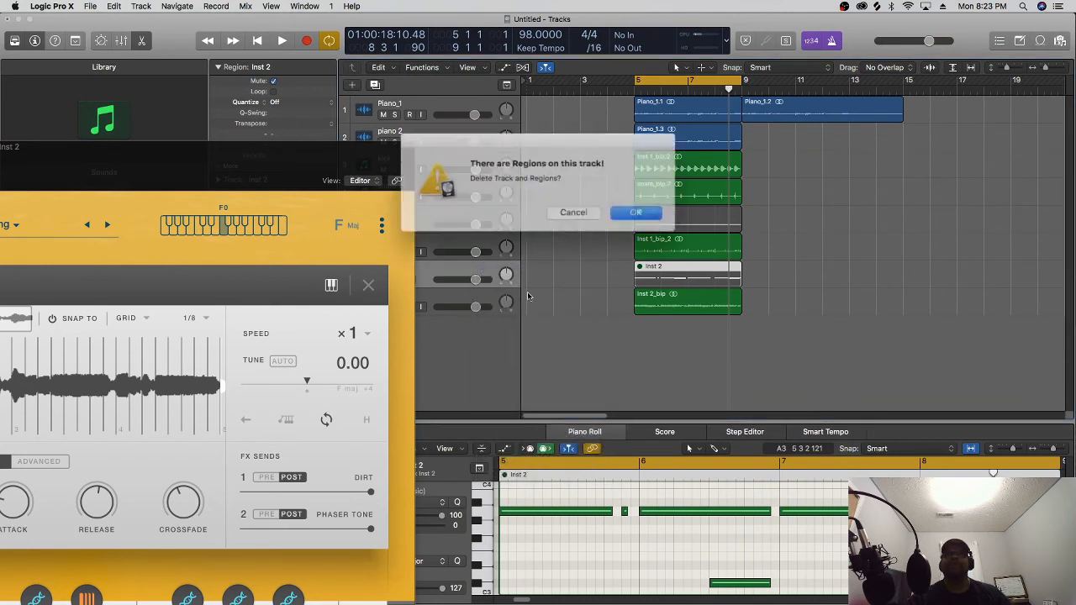
click(622, 209)
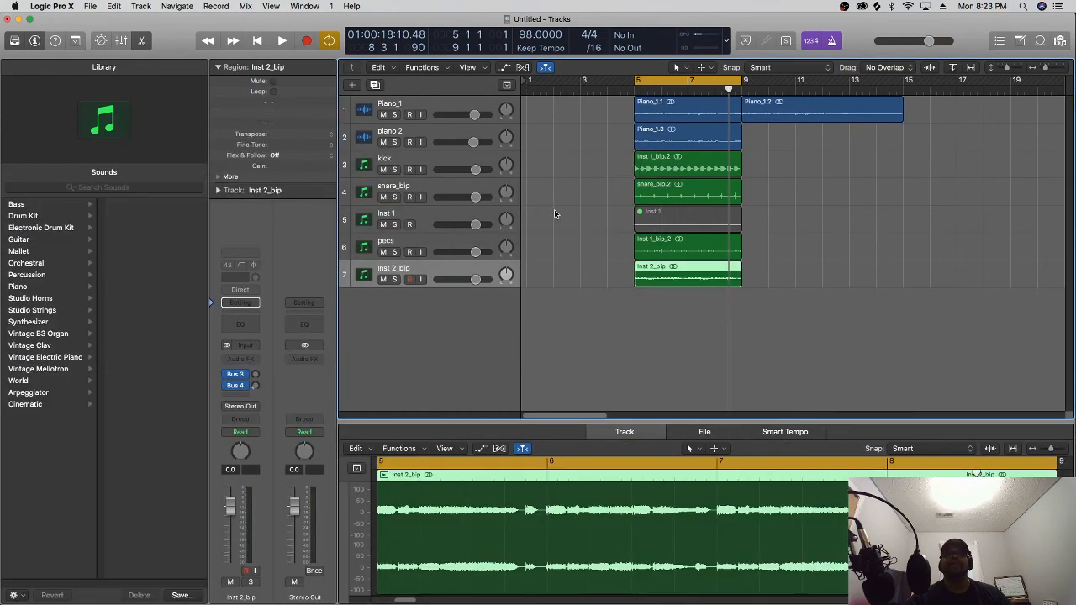
Delete the Inst 1 instrument track together with its muted region
right_click(418, 215)
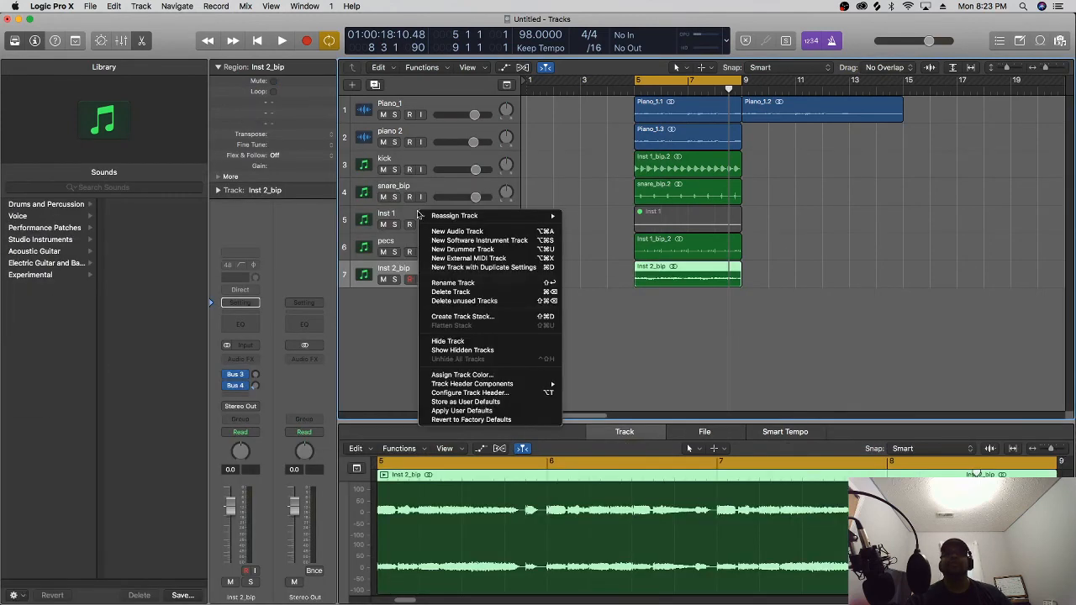
click(452, 292)
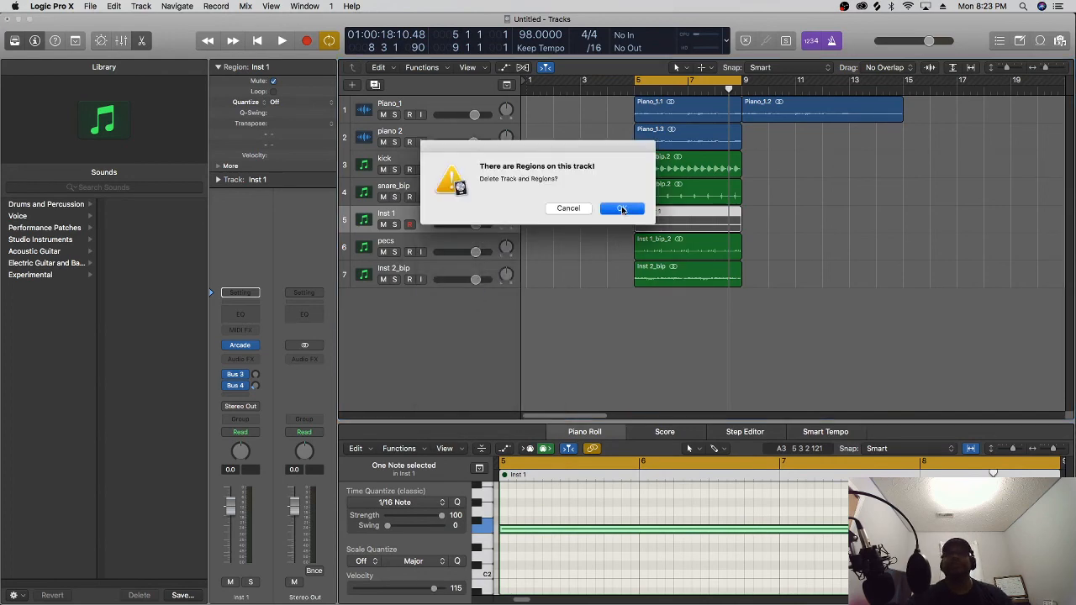
click(622, 209)
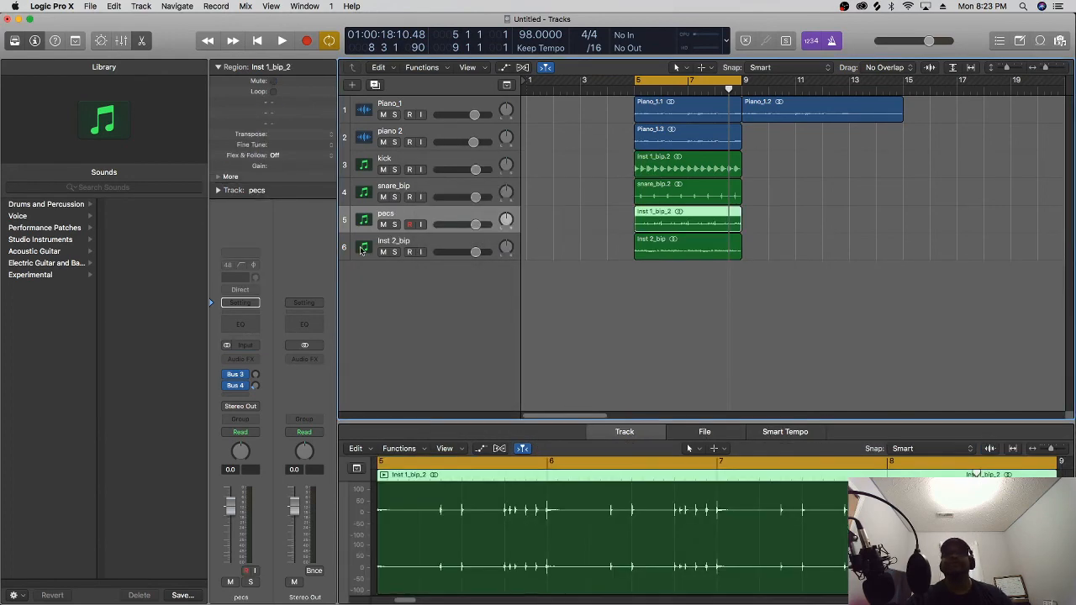
Clear the name of the bounced Inst 2_bip track and move it directly above the kick track
double_click(397, 242)
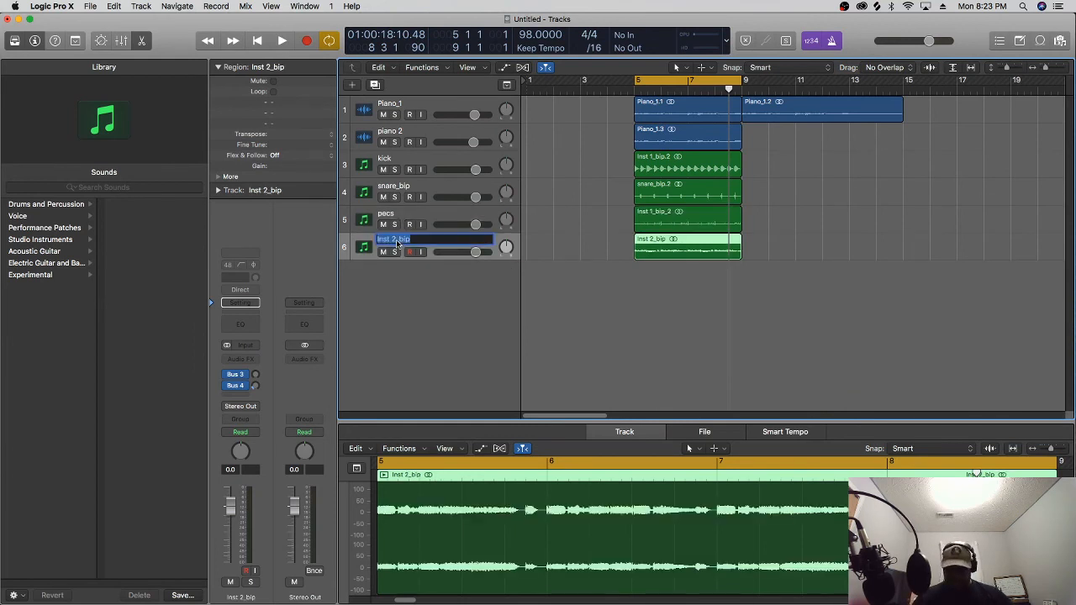
text(c)
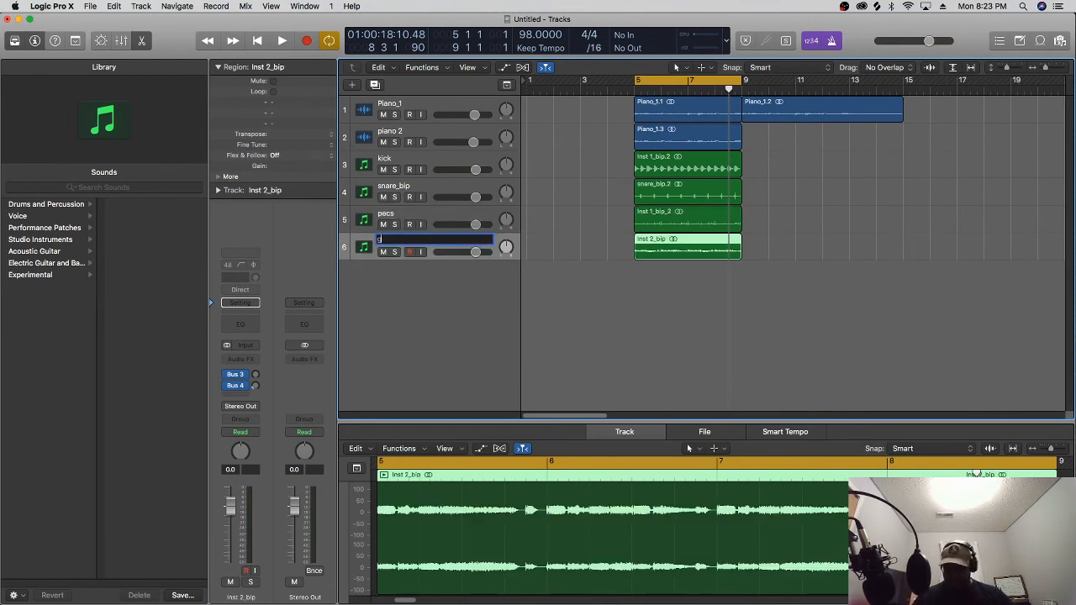
key(BackSpace)
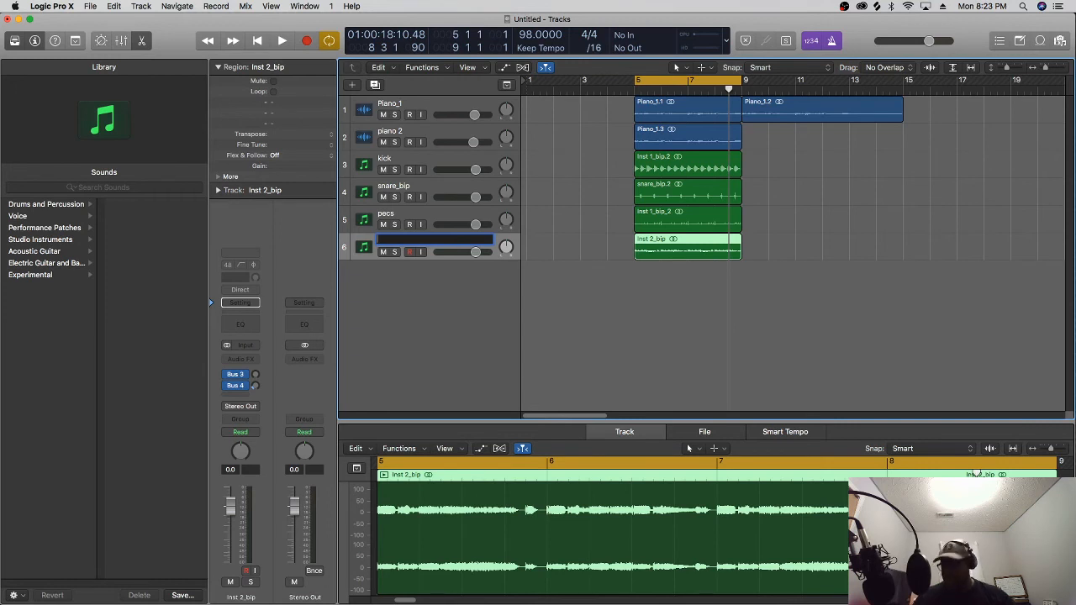
key(Return)
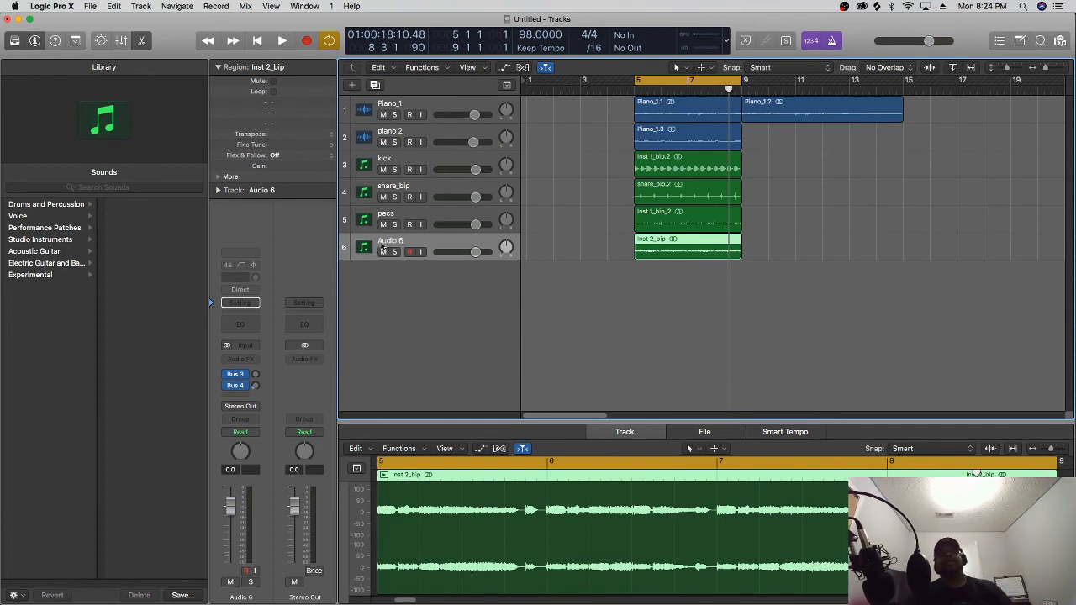
drag(382, 242, 400, 161)
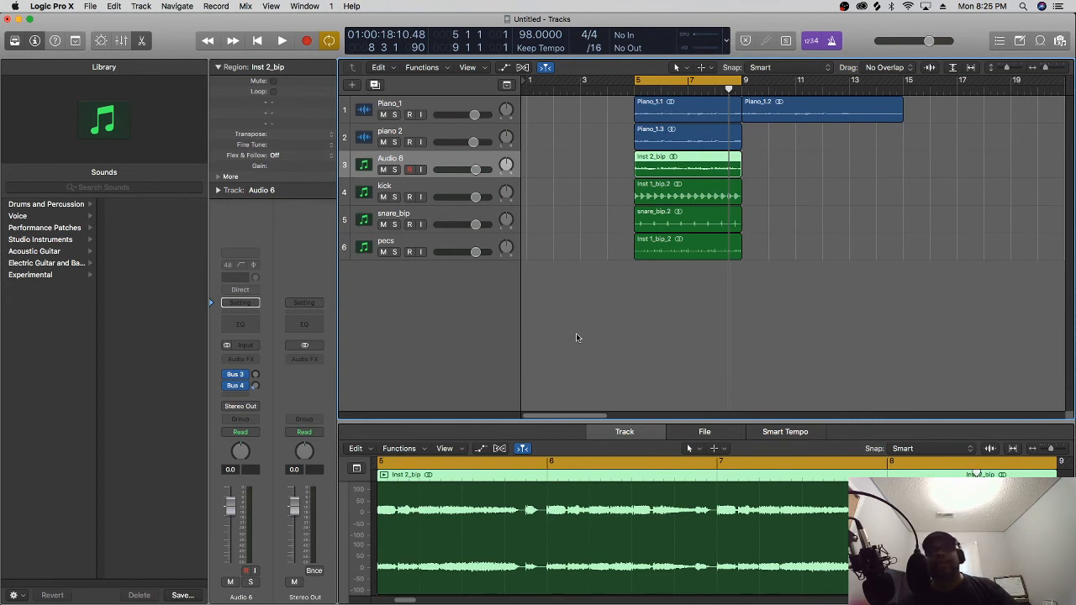
Play back the loop with all six tracks in their new order
key(space)
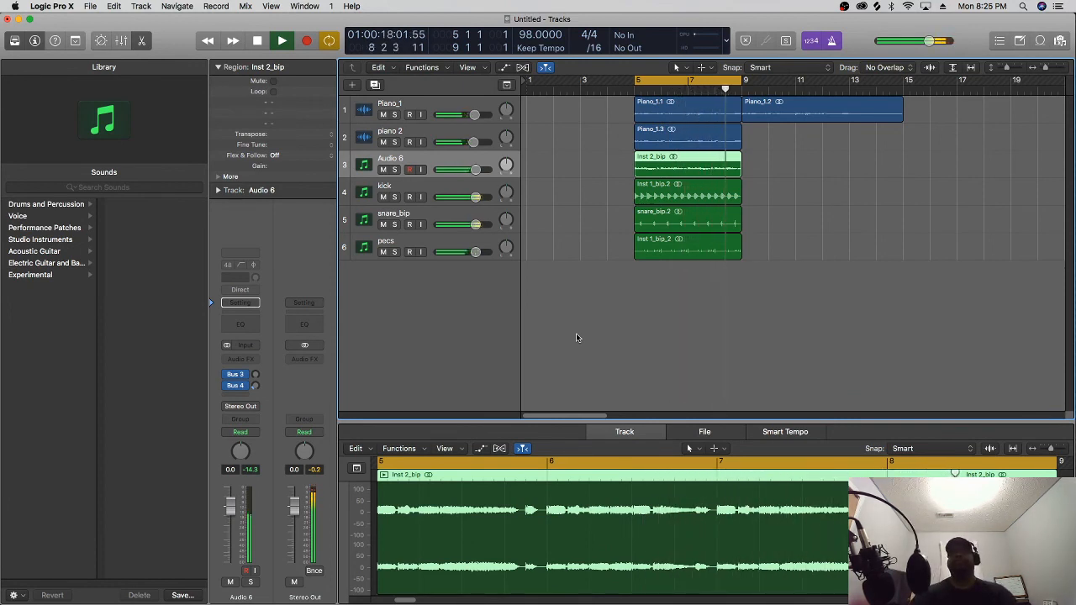
click(844, 7)
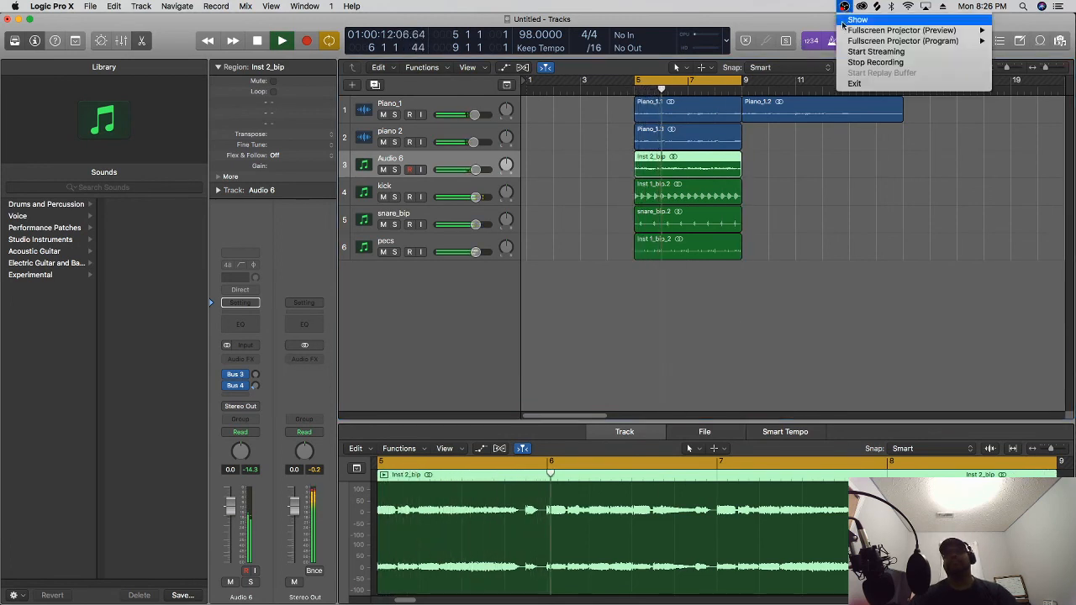